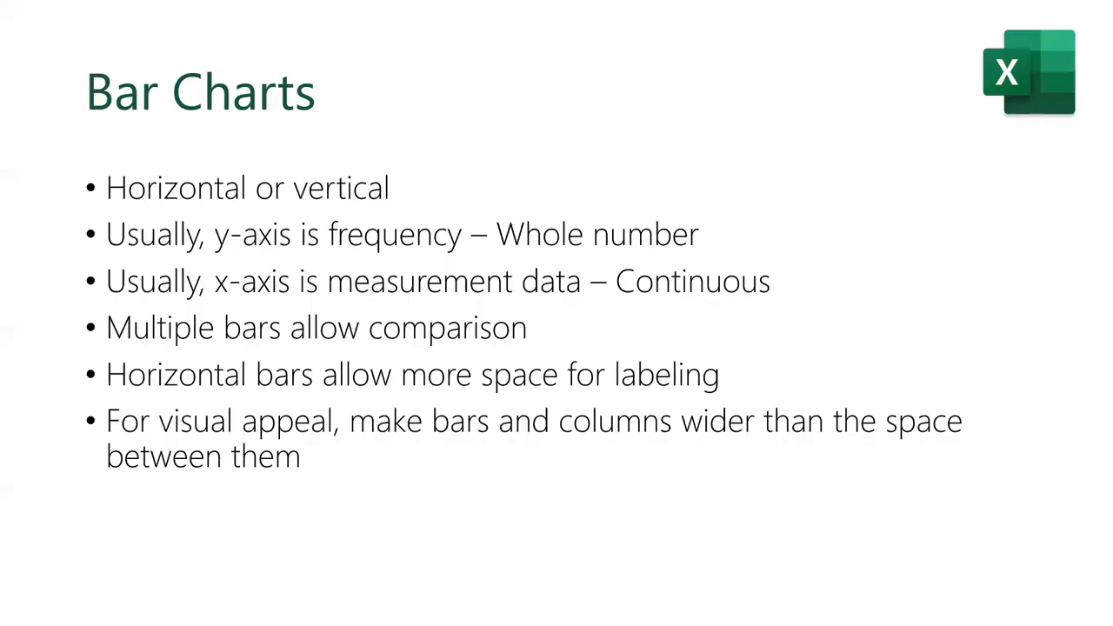
- Move the slide show forward to the Stacked Bar Charts slide, then bring up the window switcher
{"action": "key", "text": "Left"}
{"action": "key", "text": "Left"}
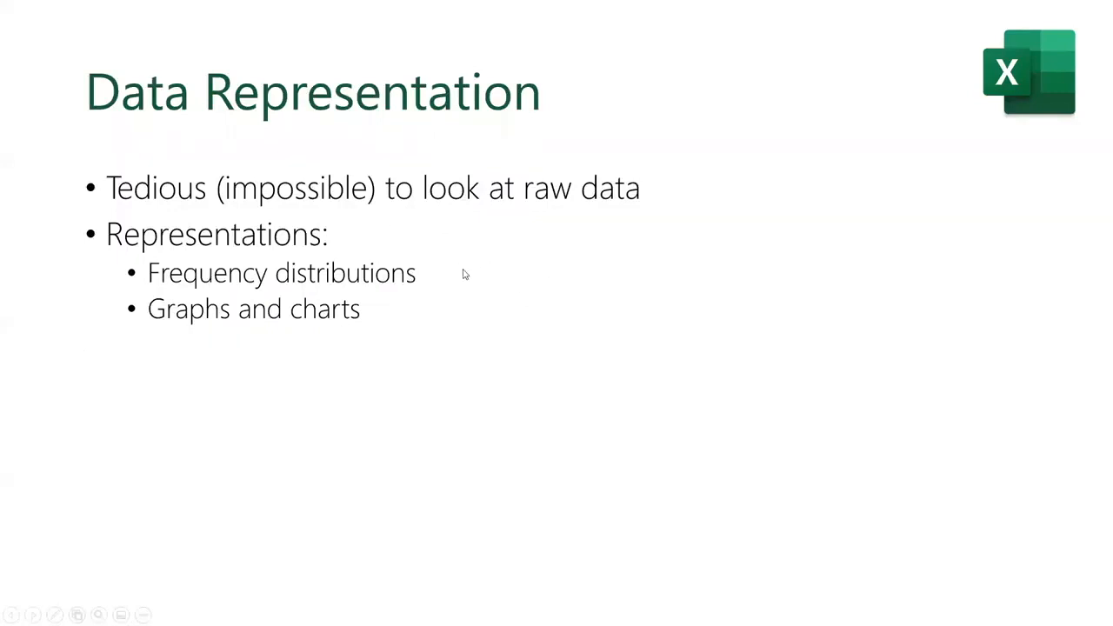
{"action": "key", "text": "Right"}
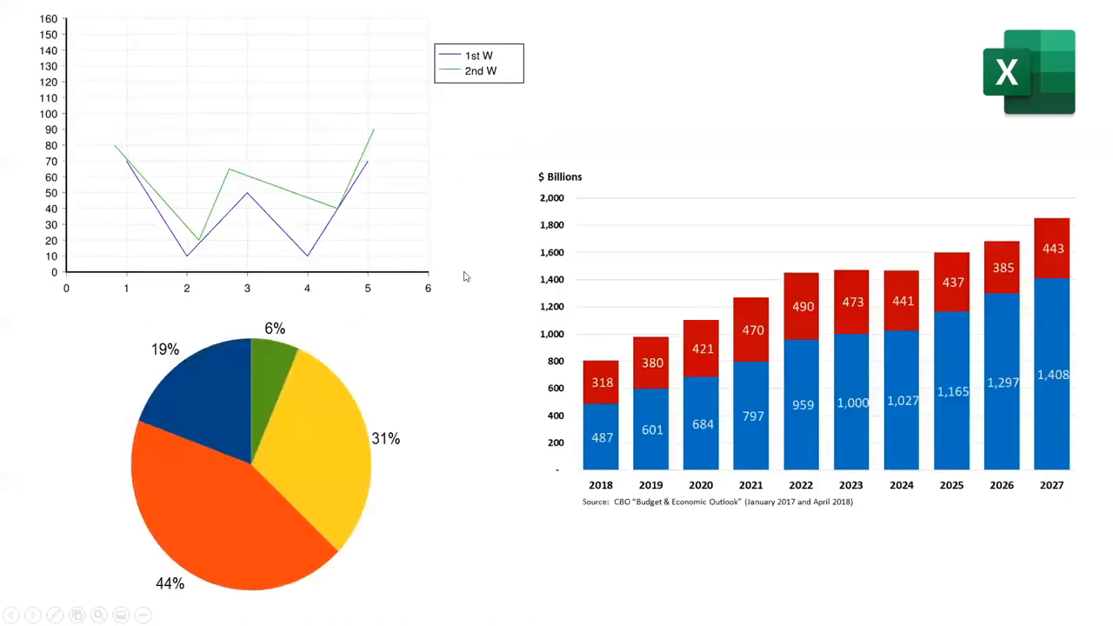
{"action": "key", "text": "Right"}
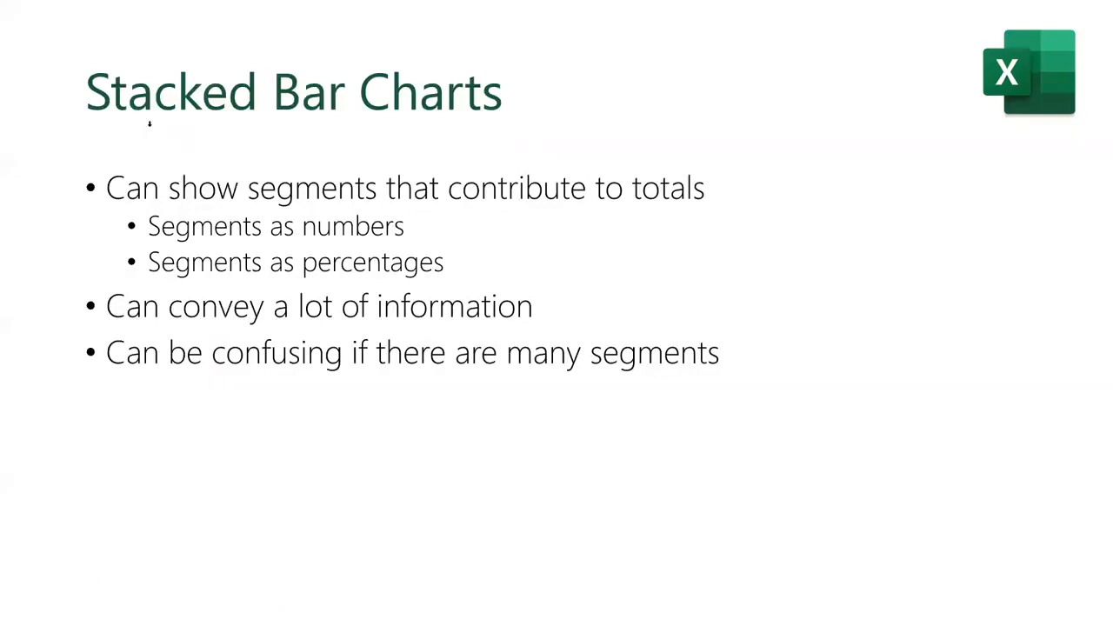
{"action": "key", "text": "alt+Tab"}
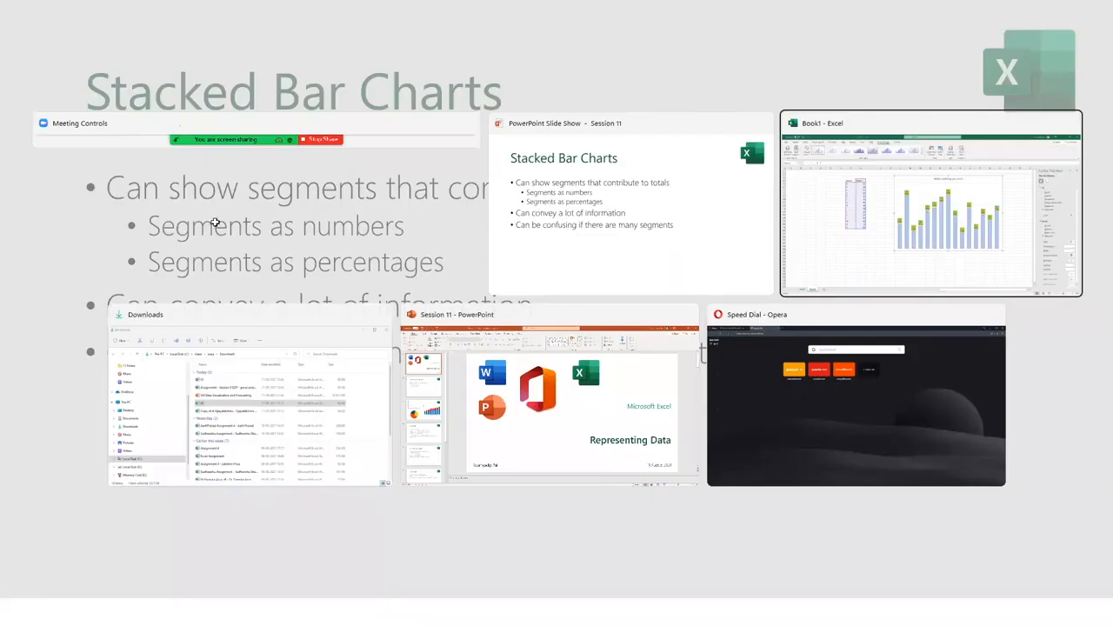
- Enter =RANDBETWEEN(1,100) in F6 and close the Format Shape panel
{"action": "type", "text": "="}
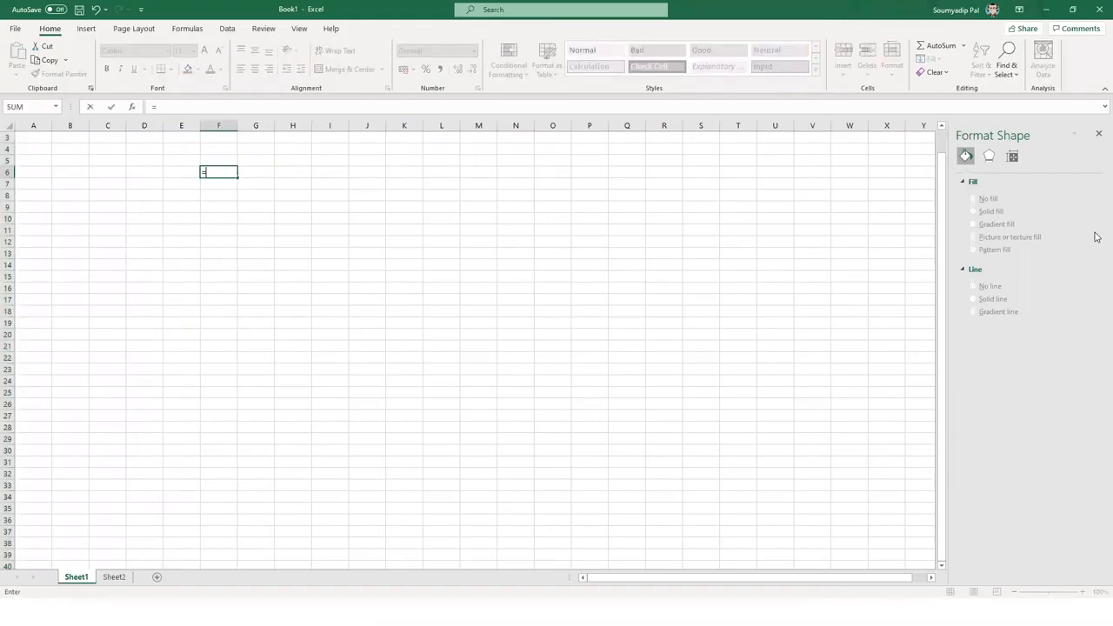
{"action": "type", "text": "RANDBETWEEN("}
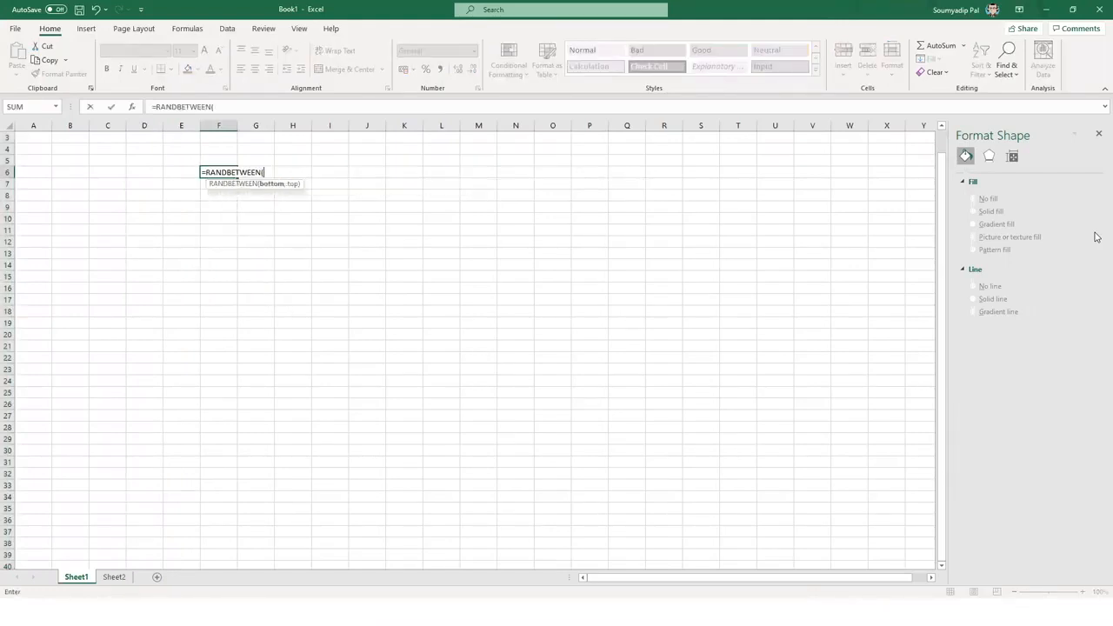
{"action": "type", "text": "1,100)"}
{"action": "key", "text": "Return"}
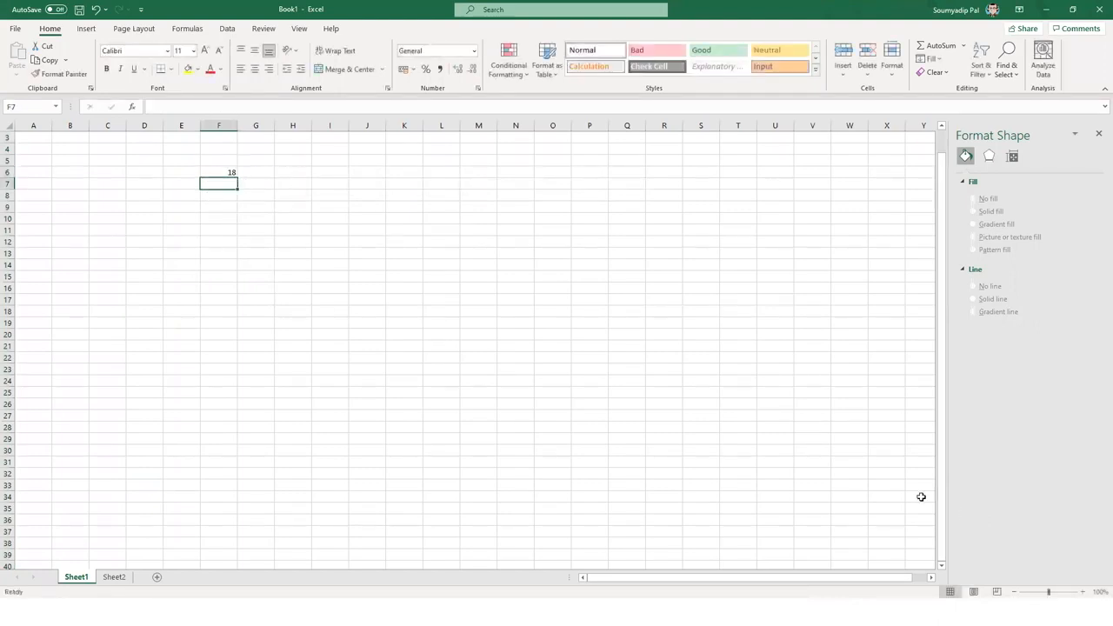
{"action": "left_click", "coordinate": [1098, 133]}
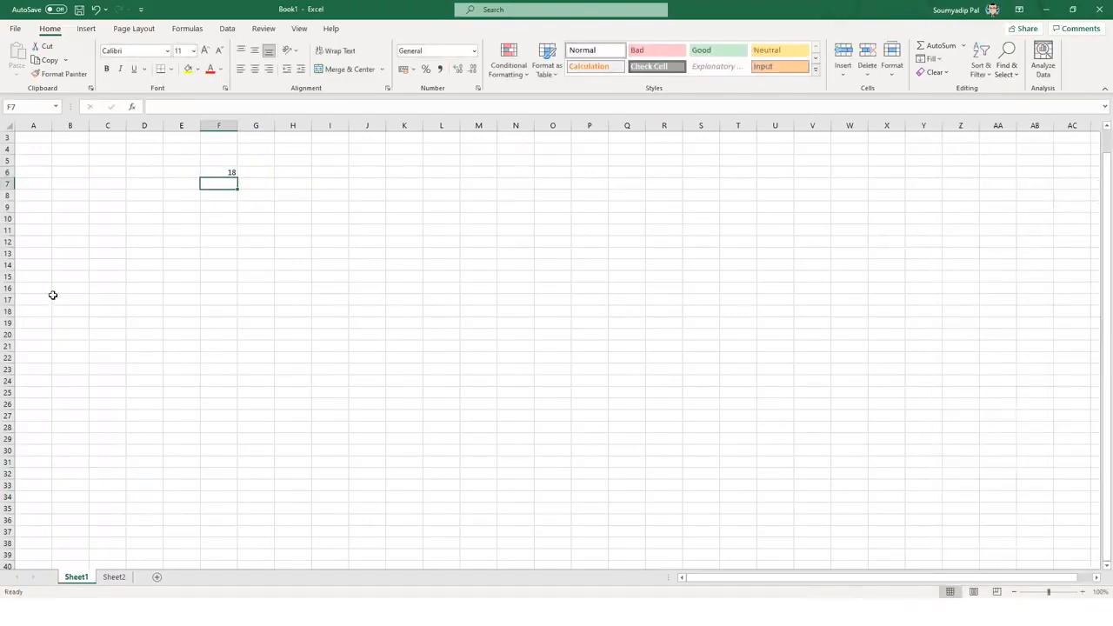
- Fill the random formula from F6 down to F200 and paste it back as fixed values
{"action": "scroll", "coordinate": [221, 536], "scroll_direction": "down", "scroll_amount": 20}
{"action": "scroll", "coordinate": [222, 537], "scroll_direction": "down", "scroll_amount": 8}
{"action": "left_click", "coordinate": [220, 543]}
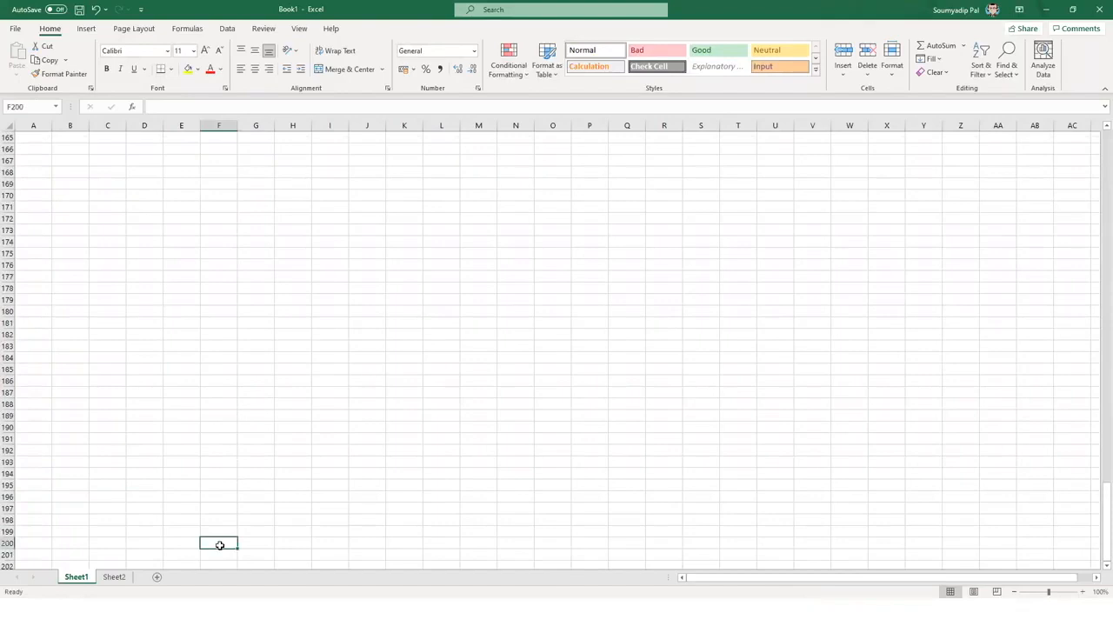
{"action": "key", "text": "ctrl+shift+Up"}
{"action": "key", "text": "ctrl+d"}
{"action": "key", "text": "ctrl+c"}
{"action": "left_click", "coordinate": [18, 77]}
{"action": "left_click", "coordinate": [16, 164]}
- Move the column of random numbers up so it starts at F2
{"action": "scroll", "coordinate": [207, 258], "scroll_direction": "up", "scroll_amount": 12}
{"action": "left_click", "coordinate": [206, 257]}
{"action": "key", "text": "Escape"}
{"action": "key", "text": "ctrl+Up"}
{"action": "key", "text": "ctrl+Up"}
{"action": "key", "text": "Down"}
{"action": "key", "text": "Down"}
{"action": "key", "text": "Up"}
{"action": "key", "text": "Up"}
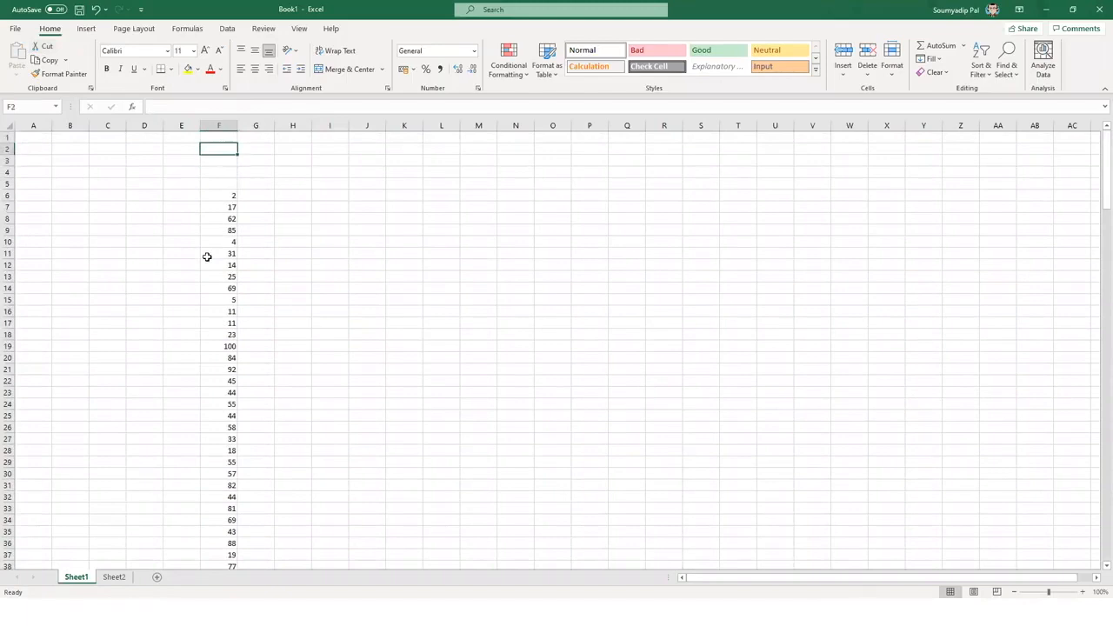
{"action": "key", "text": "Down"}
{"action": "key", "text": "Down"}
{"action": "key", "text": "Down"}
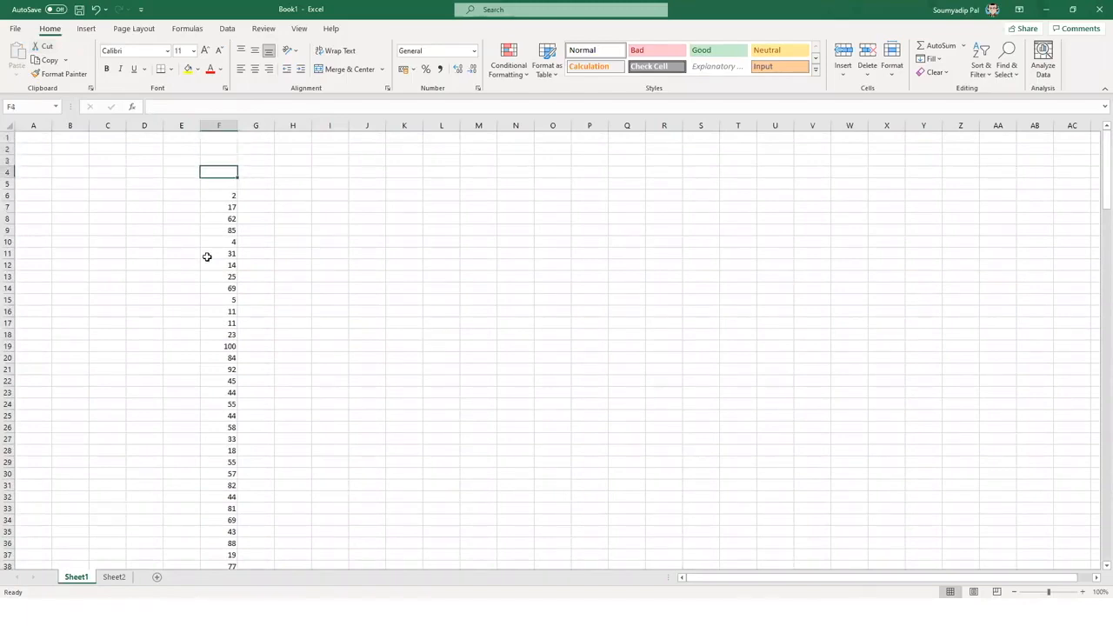
{"action": "key", "text": "Down"}
{"action": "key", "text": "Down"}
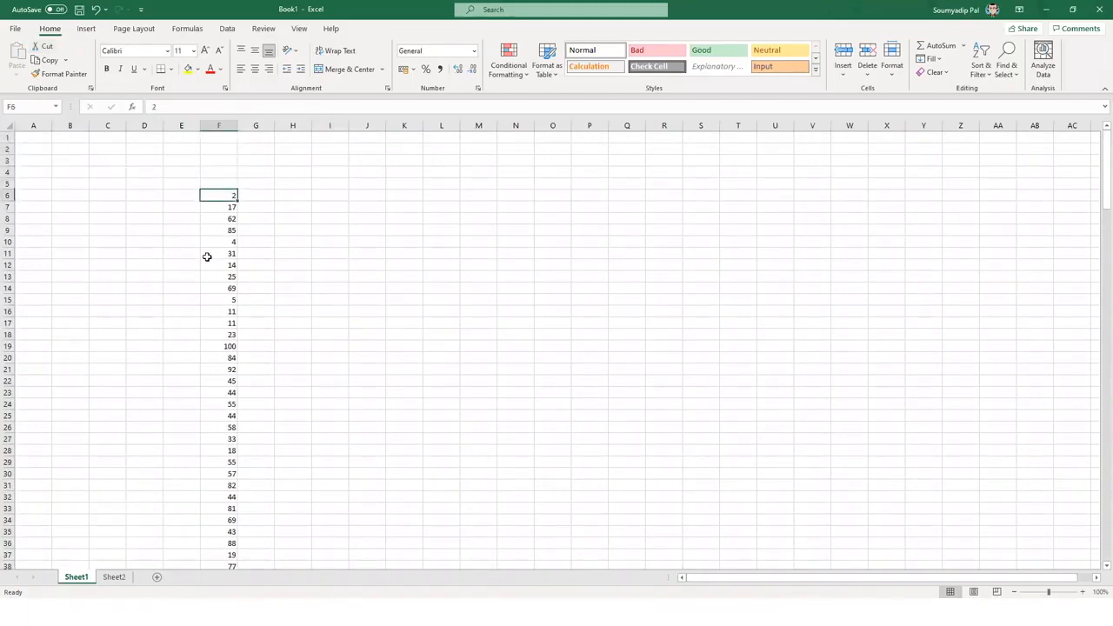
{"action": "key", "text": "ctrl+shift+Down"}
{"action": "key", "text": "ctrl+c"}
{"action": "key", "text": "ctrl+BackSpace"}
{"action": "key", "text": "ctrl+Up"}
{"action": "key", "text": "Down"}
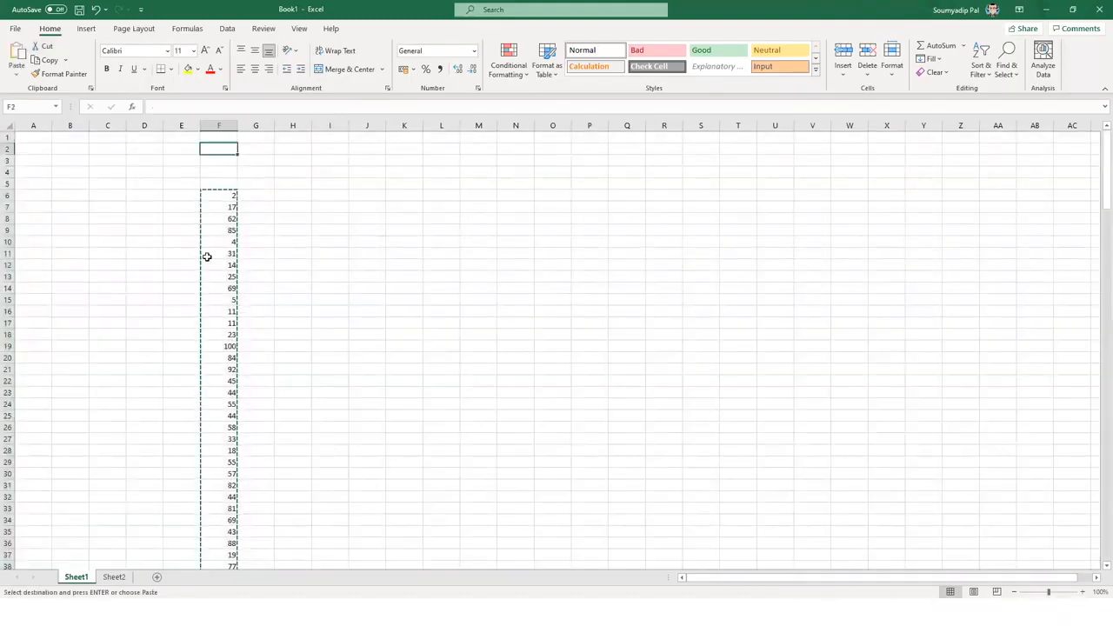
{"action": "key", "text": "ctrl+v"}
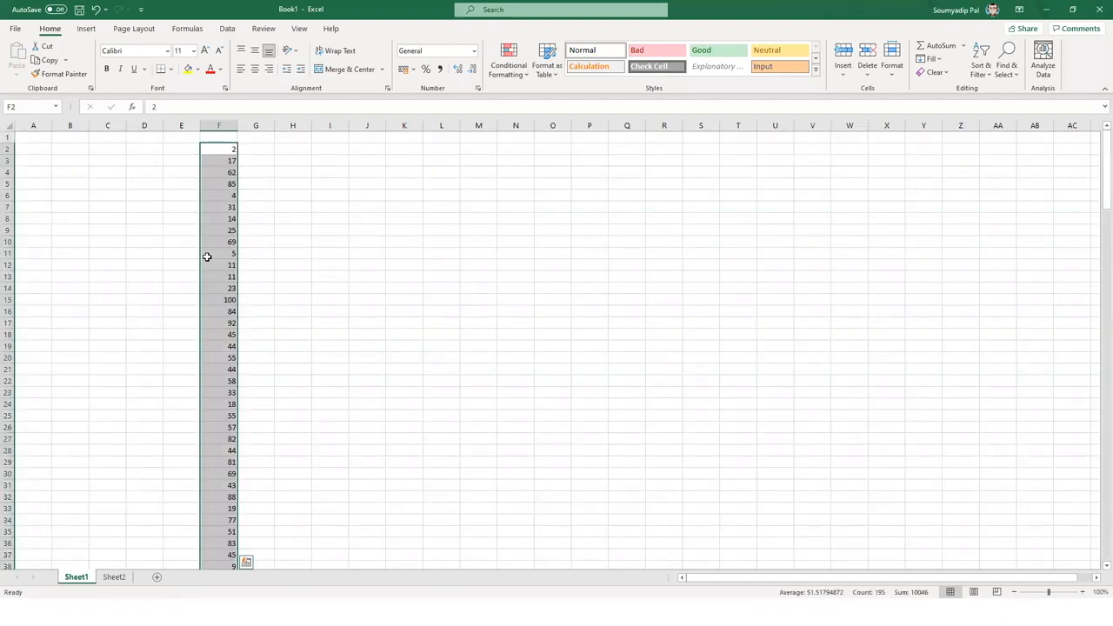
- Type the labels Minimum, Maximum and Average down column H from H2
{"action": "key", "text": "Right"}
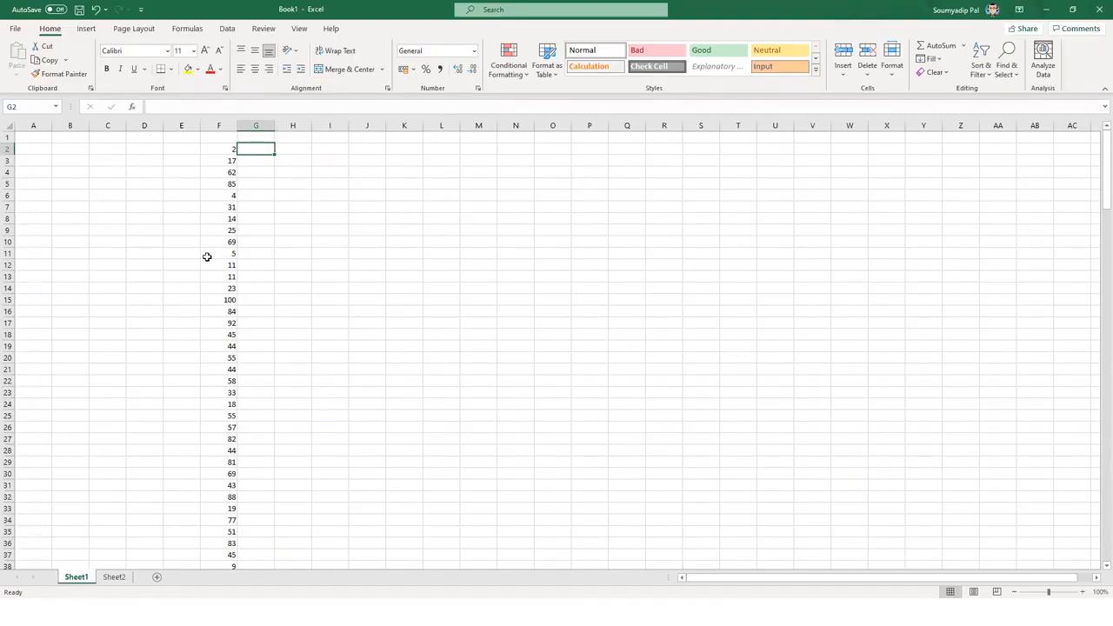
{"action": "key", "text": "Right"}
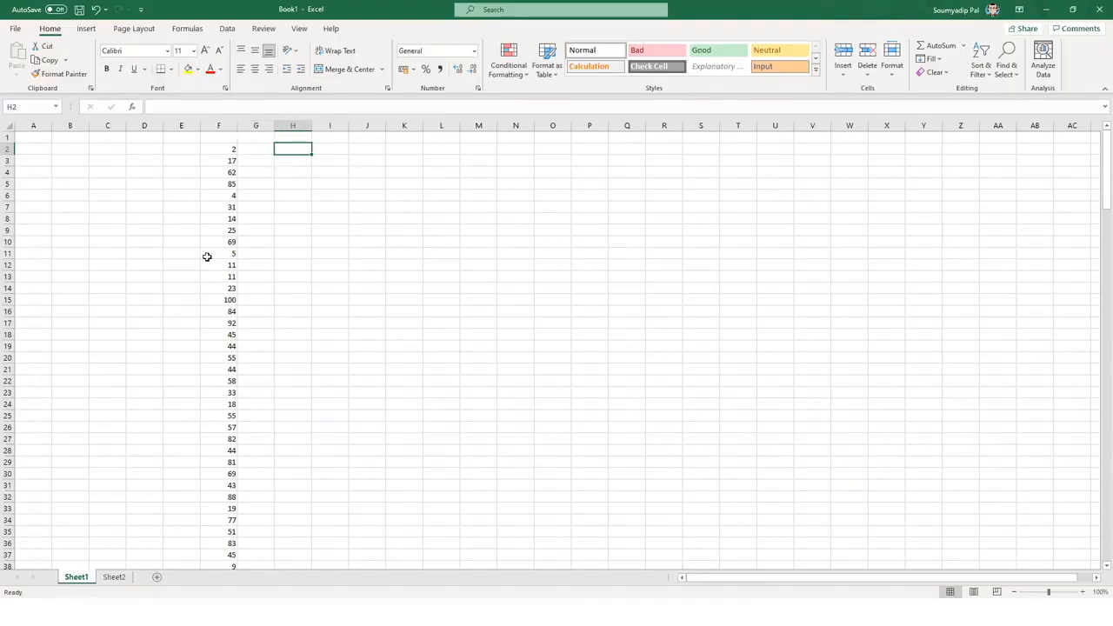
{"action": "type", "text": "Min"}
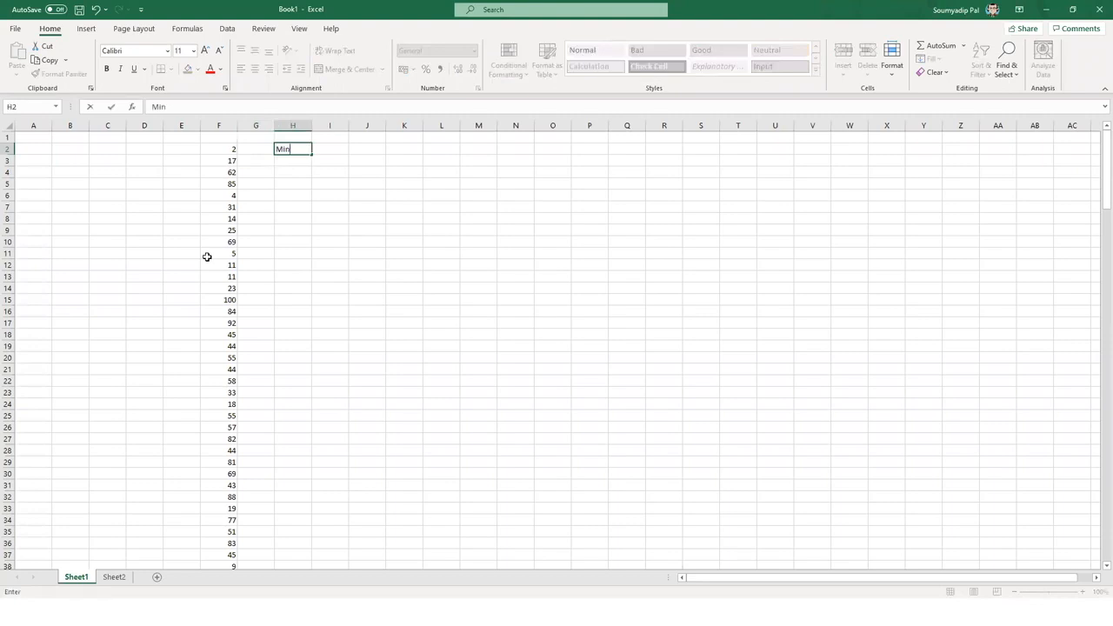
{"action": "type", "text": "imum"}
{"action": "key", "text": "Return"}
{"action": "type", "text": "Maximum"}
{"action": "key", "text": "Return"}
{"action": "key", "text": "Return"}
{"action": "type", "text": "Average"}
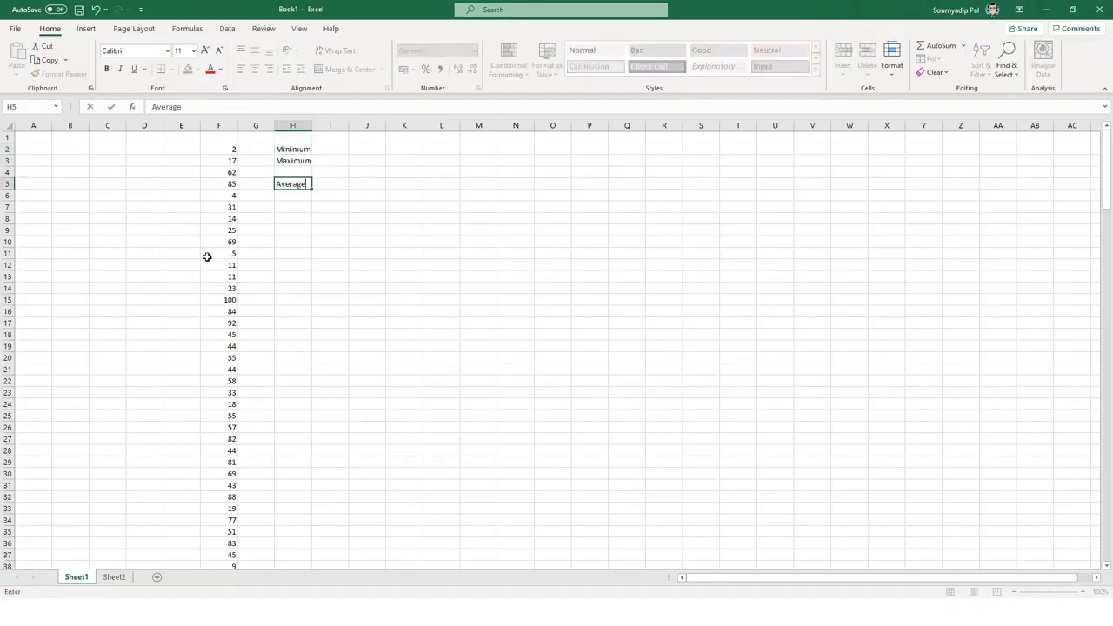
{"action": "key", "text": "Return"}
- Enter MIN and MAX formulas in column I beside the labels, showing 1 and 100
{"action": "key", "text": "Up"}
{"action": "key", "text": "Up"}
{"action": "key", "text": "Up"}
{"action": "key", "text": "Up"}
{"action": "key", "text": "Right"}
{"action": "type", "text": "=min("}
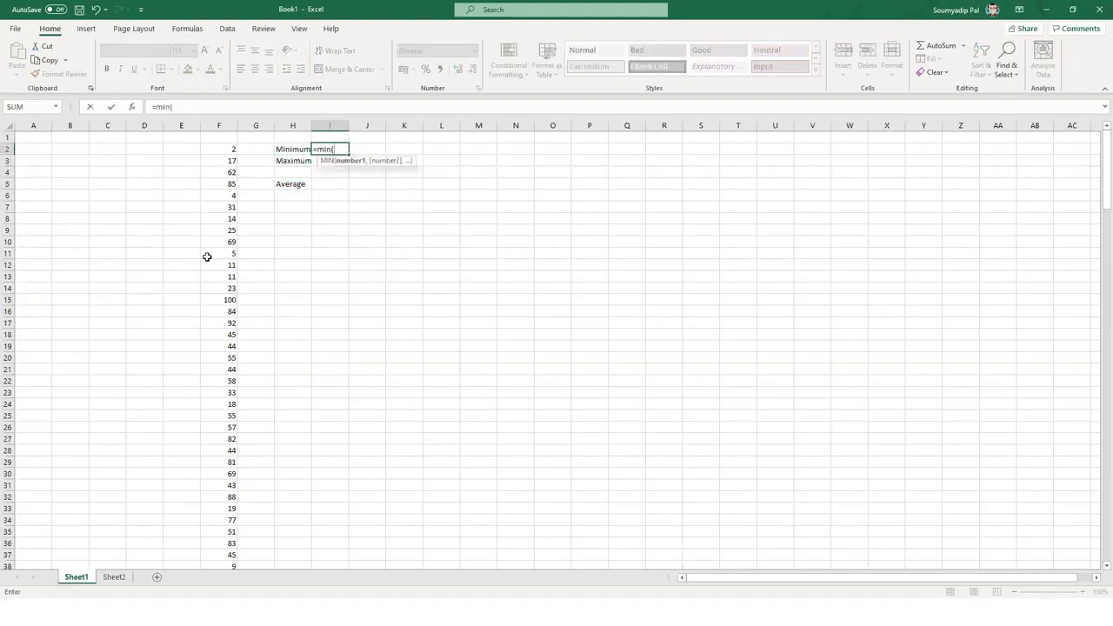
{"action": "key", "text": "Left"}
{"action": "key", "text": "Left"}
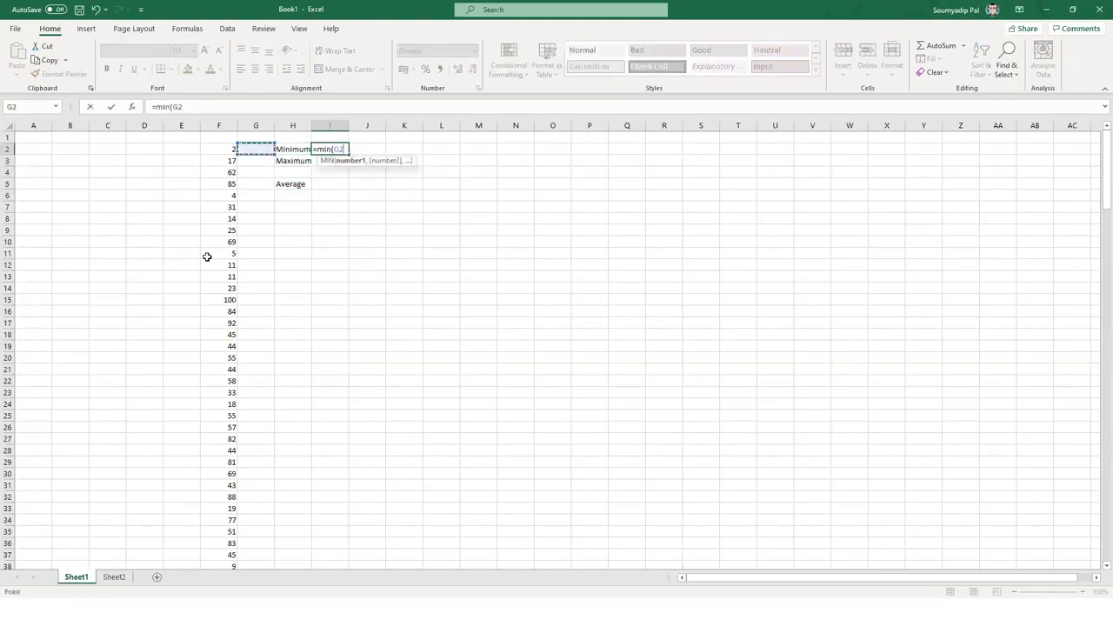
{"action": "type", "text": ")"}
{"action": "key", "text": "Return"}
{"action": "type", "text": "=max("}
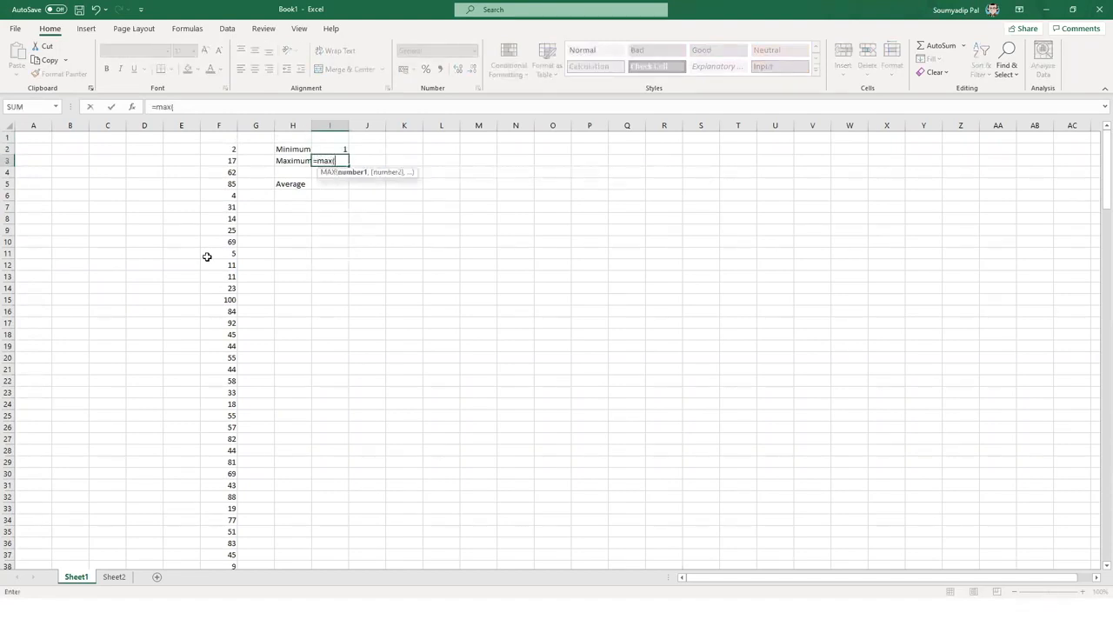
{"action": "key", "text": "Left"}
{"action": "key", "text": "Left"}
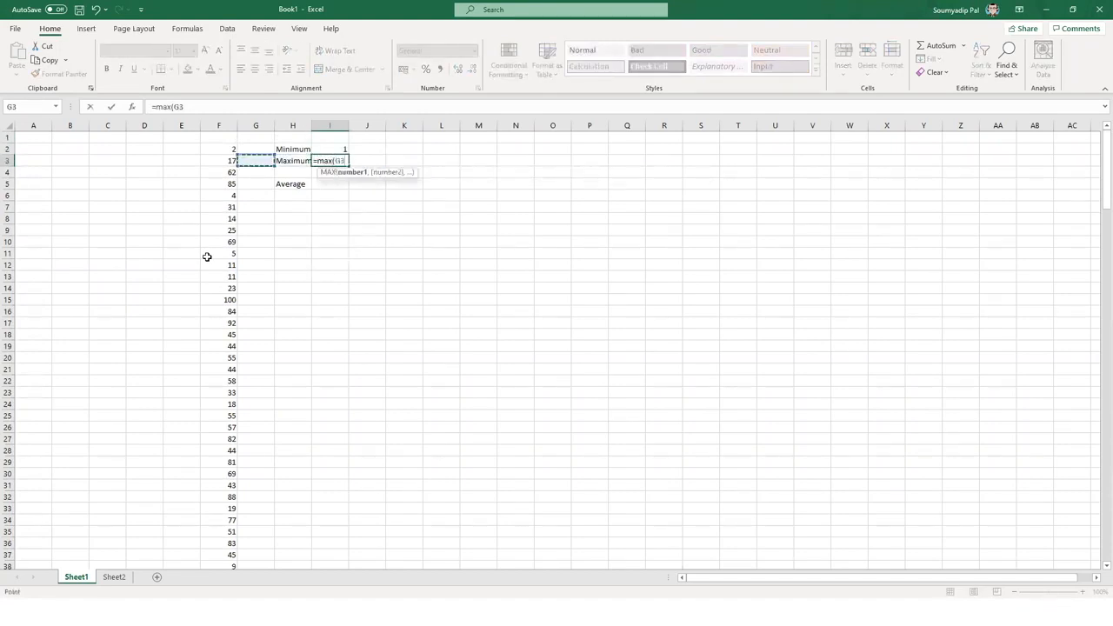
{"action": "key", "text": "Left"}
{"action": "key", "text": "Up"}
{"action": "key", "text": "ctrl+shift+Down"}
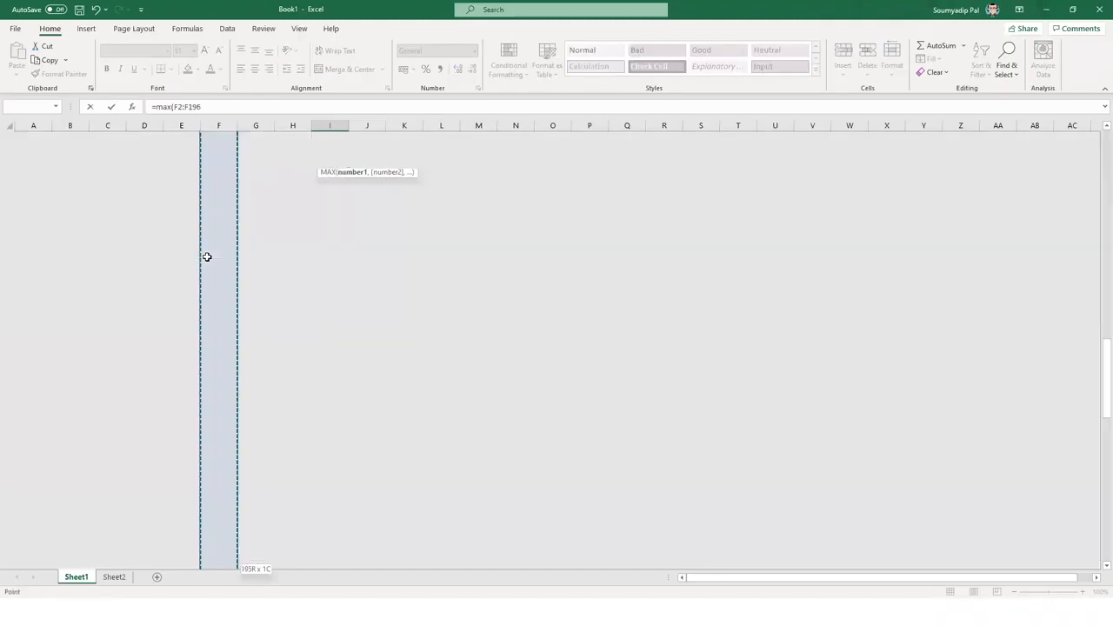
{"action": "key", "text": "Return"}
- Enter =AVERAGE(F2:F196) beside the Average label, giving 51.51795
{"action": "key", "text": "Down"}
{"action": "type", "text": "=aver"}
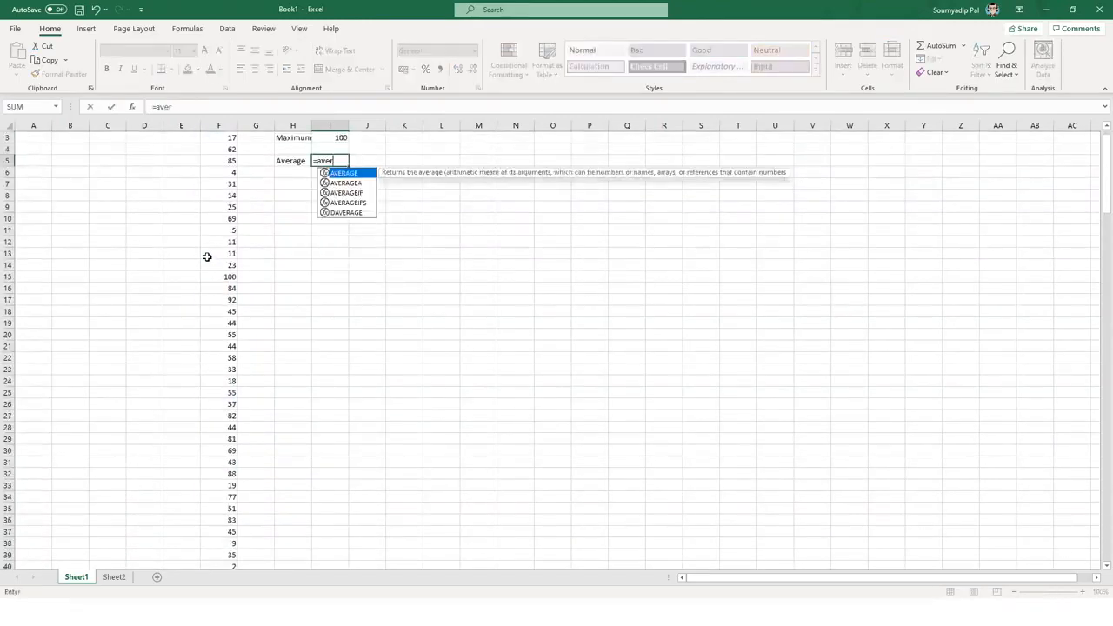
{"action": "key", "text": "Tab"}
{"action": "key", "text": "Left"}
{"action": "key", "text": "Left"}
{"action": "key", "text": "Left"}
{"action": "key", "text": "Up"}
{"action": "key", "text": "Up"}
{"action": "key", "text": "Up"}
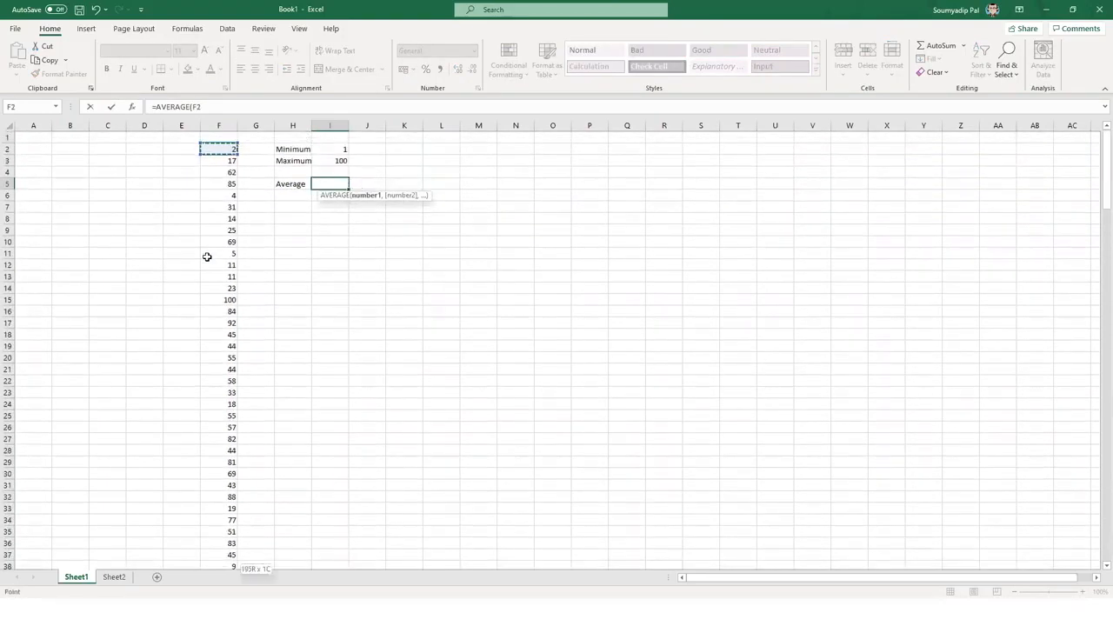
{"action": "key", "text": "ctrl+shift+Down"}
{"action": "key", "text": "Return"}
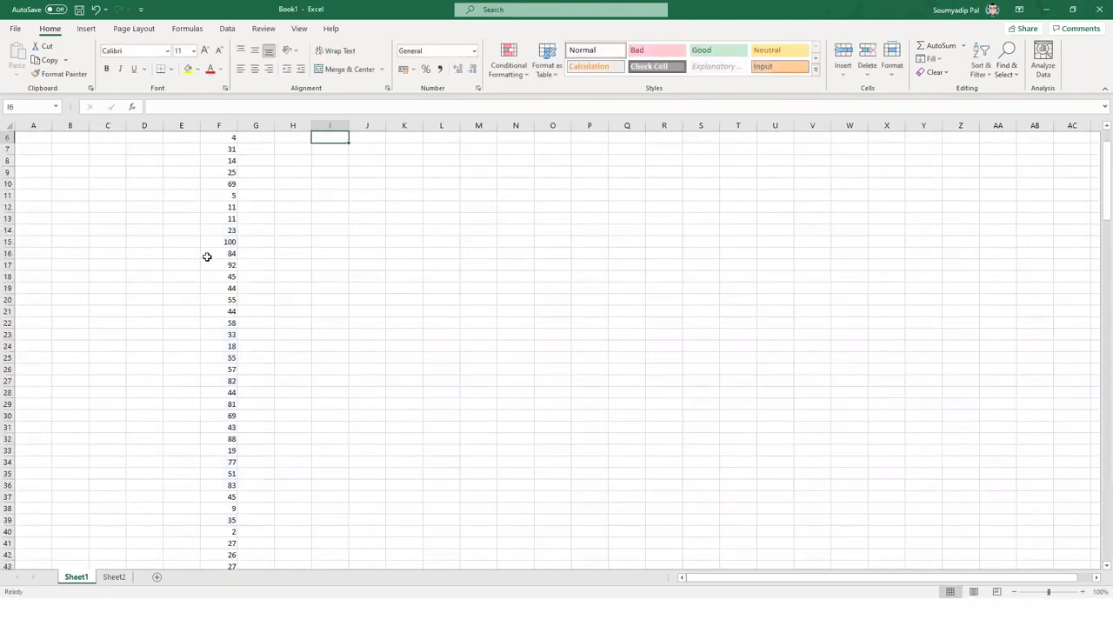
{"action": "key", "text": "Up"}
{"action": "key", "text": "Up"}
{"action": "key", "text": "Up"}
{"action": "key", "text": "Up"}
{"action": "key", "text": "Up"}
{"action": "key", "text": "Down"}
{"action": "key", "text": "Down"}
{"action": "key", "text": "Down"}
{"action": "key", "text": "Down"}
{"action": "key", "text": "Down"}
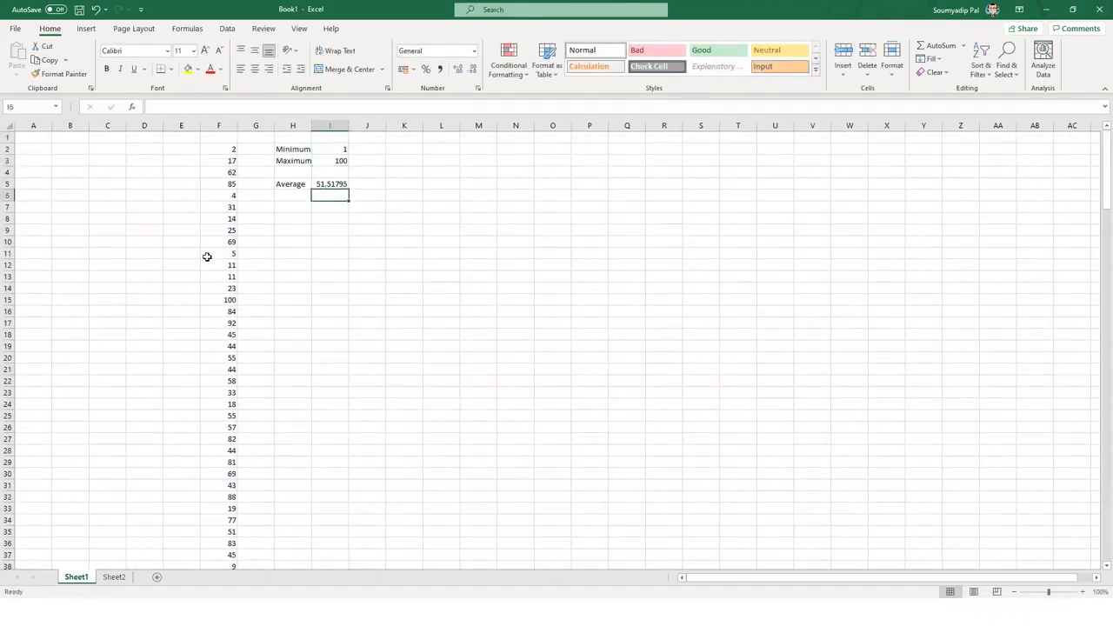
- Add the labels Mode and Median in column H below Average
{"action": "key", "text": "Down"}
{"action": "key", "text": "Left"}
{"action": "type", "text": "Mode"}
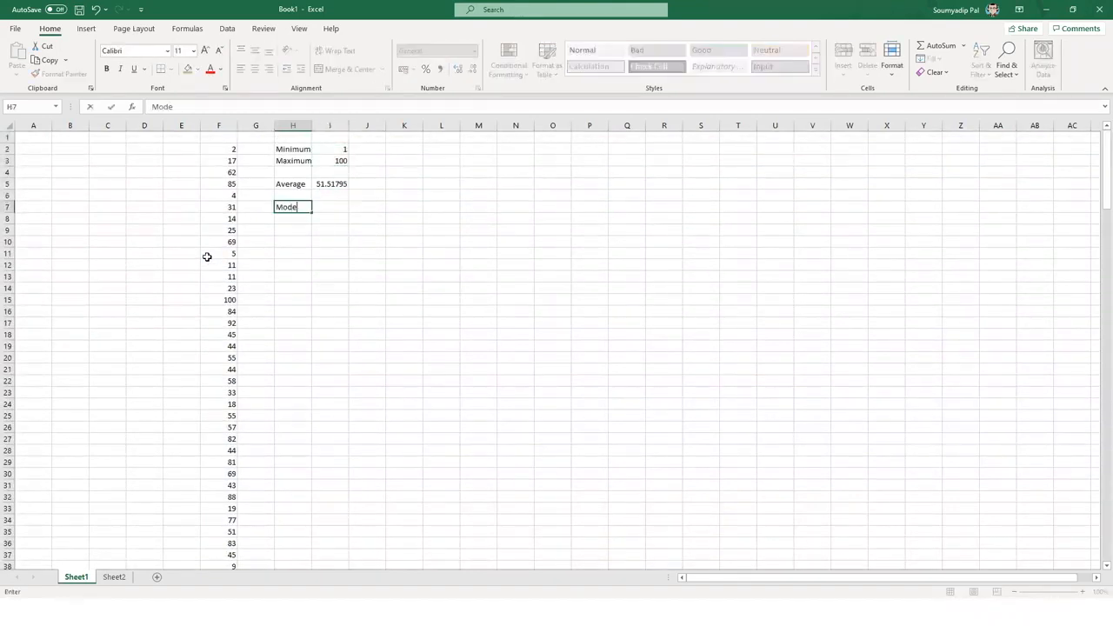
{"action": "key", "text": "Return"}
{"action": "key", "text": "Down"}
{"action": "type", "text": "Median"}
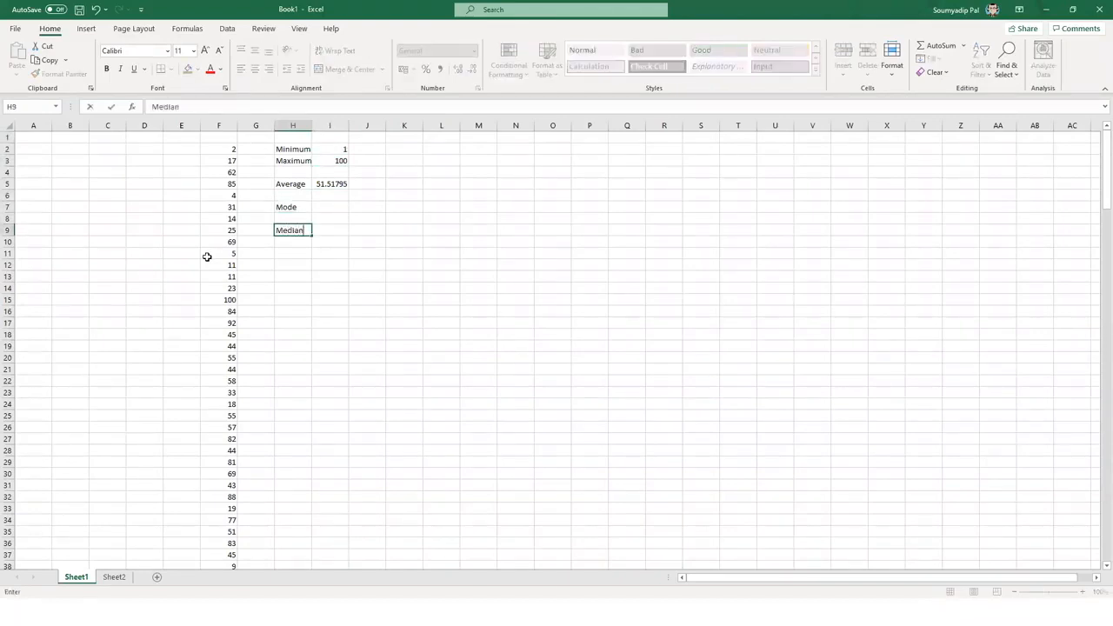
{"action": "key", "text": "Tab"}
{"action": "key", "text": "Up"}
{"action": "key", "text": "Up"}
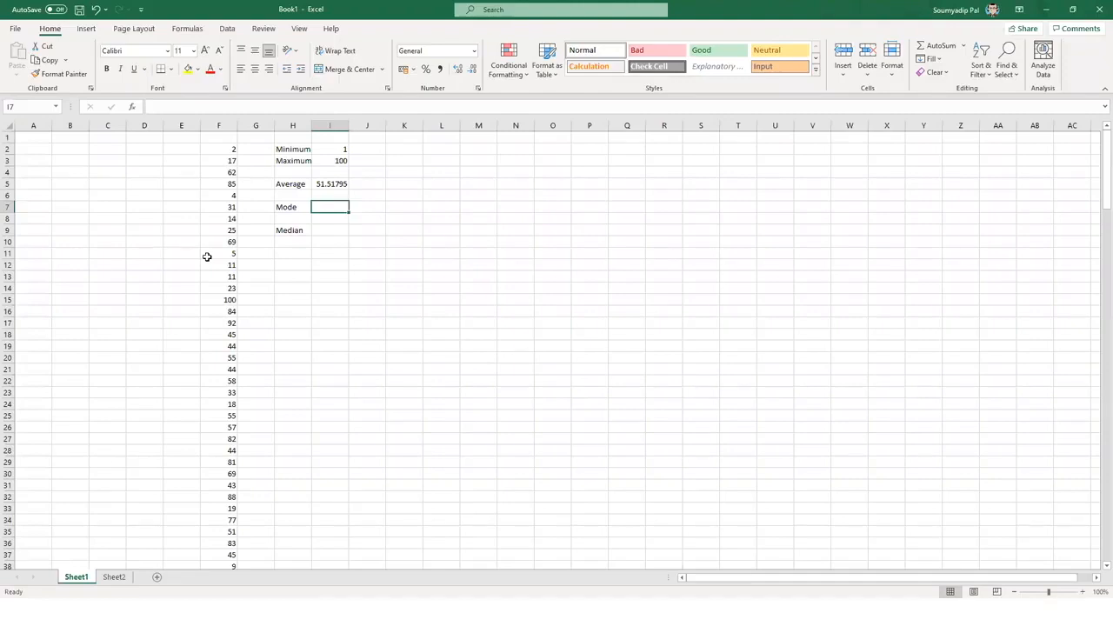
- Enter =MODE.SNGL(F2:F196) beside the Mode label, giving 69
{"action": "type", "text": "=mod"}
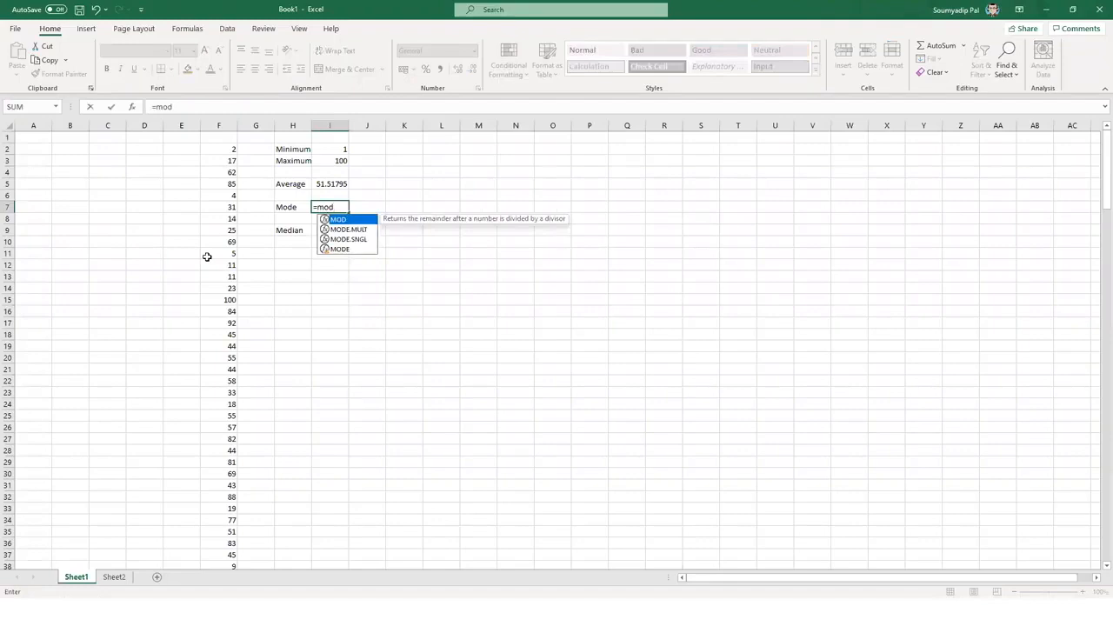
{"action": "key", "text": "Down"}
{"action": "key", "text": "Down"}
{"action": "key", "text": "Tab"}
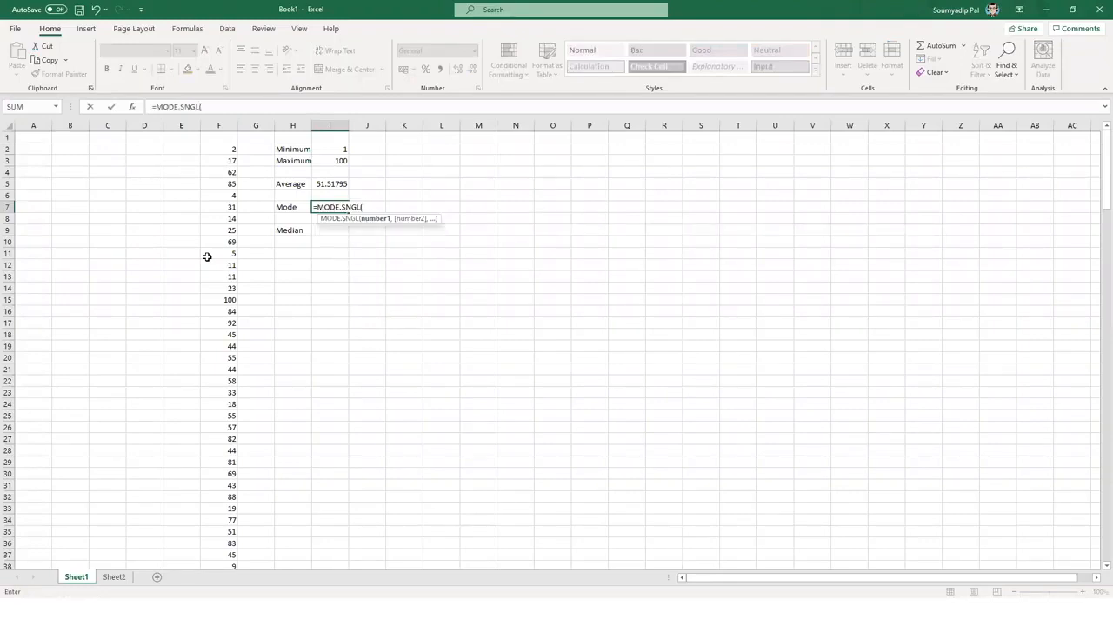
{"action": "key", "text": "Left"}
{"action": "key", "text": "Left"}
{"action": "key", "text": "Left"}
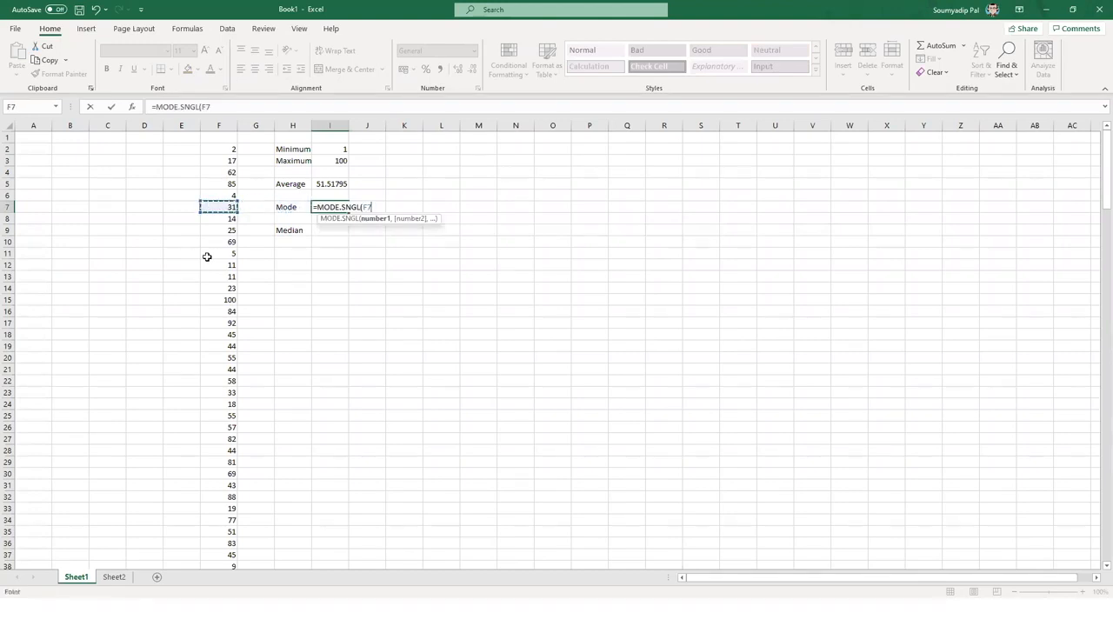
{"action": "key", "text": "ctrl+Up"}
{"action": "key", "text": "ctrl+shift+Down"}
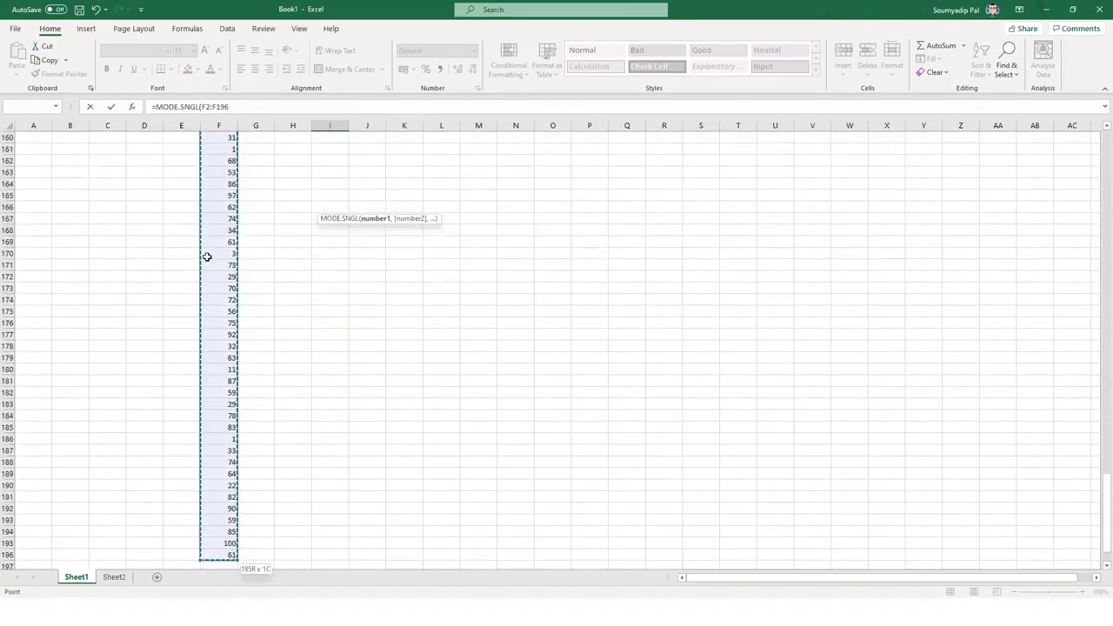
{"action": "key", "text": "Return"}
{"action": "key", "text": "Up"}
- Enter =MEDIAN(F2:F196) beside the Median label, giving 53
{"action": "key", "text": "Down"}
{"action": "key", "text": "Down"}
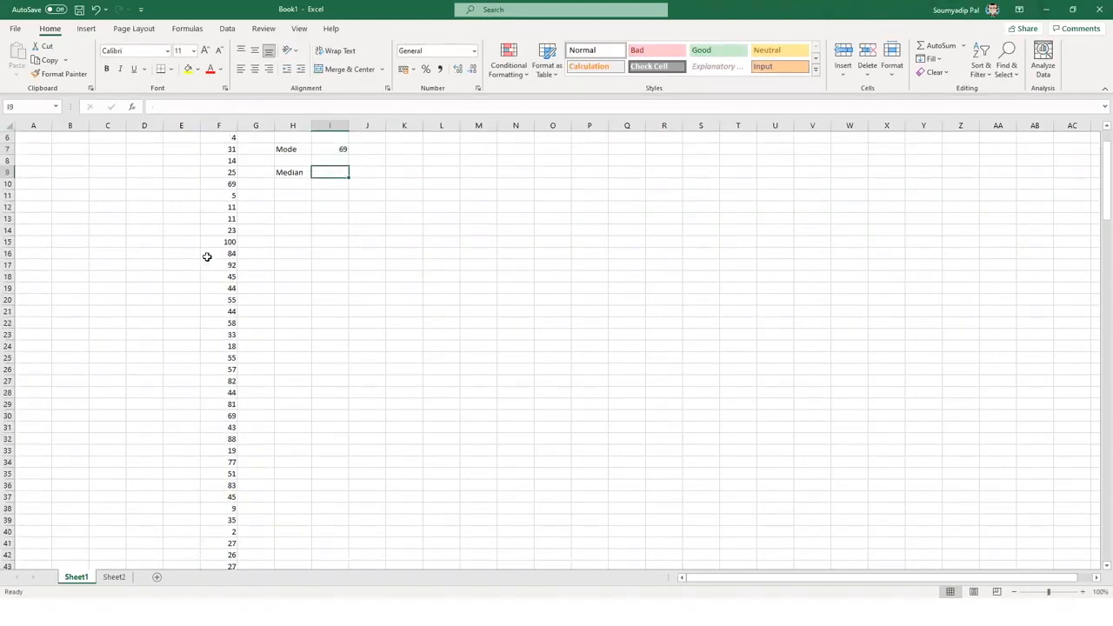
{"action": "scroll", "coordinate": [206, 257], "scroll_direction": "up", "scroll_amount": 2}
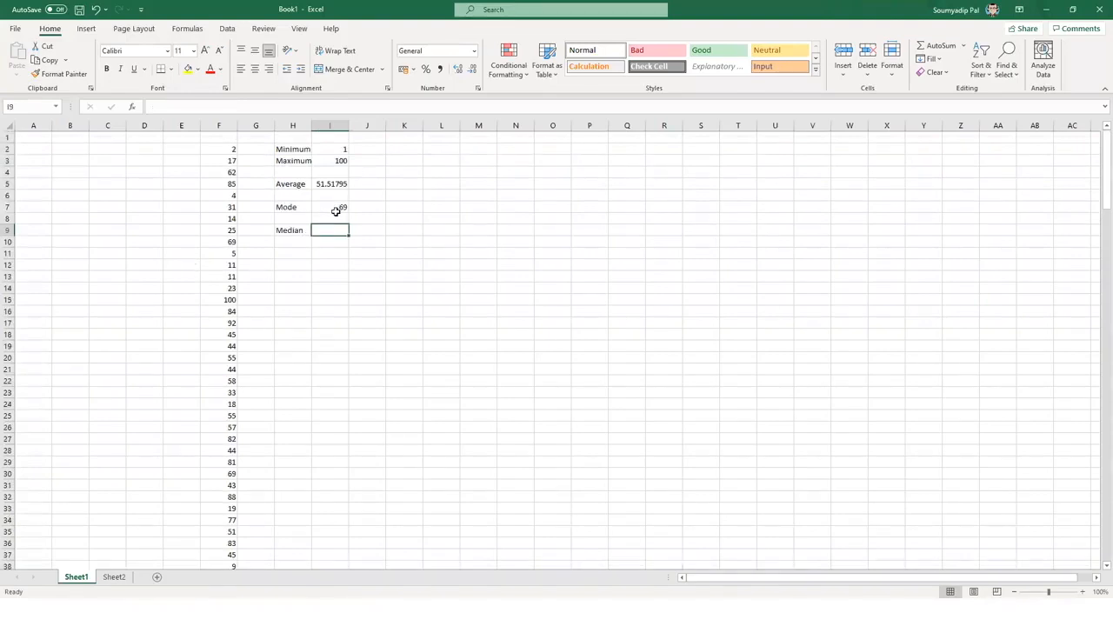
{"action": "type", "text": "=MEDIAN("}
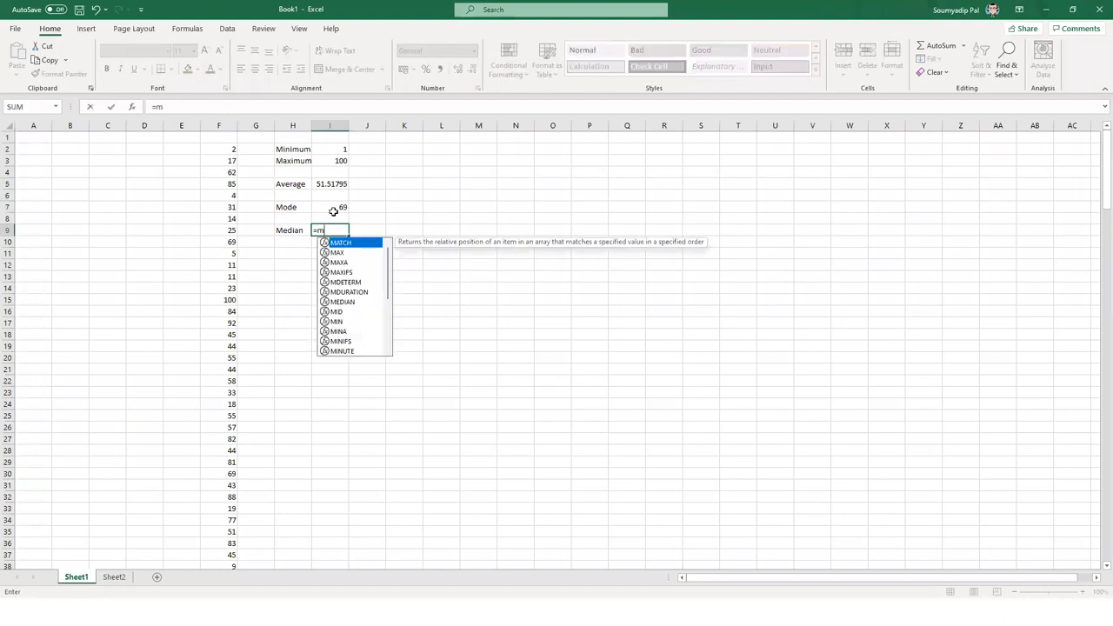
{"action": "key", "text": "Left"}
{"action": "key", "text": "Left"}
{"action": "key", "text": "Left"}
{"action": "key", "text": "ctrl+Up"}
{"action": "key", "text": "ctrl+shift+Down"}
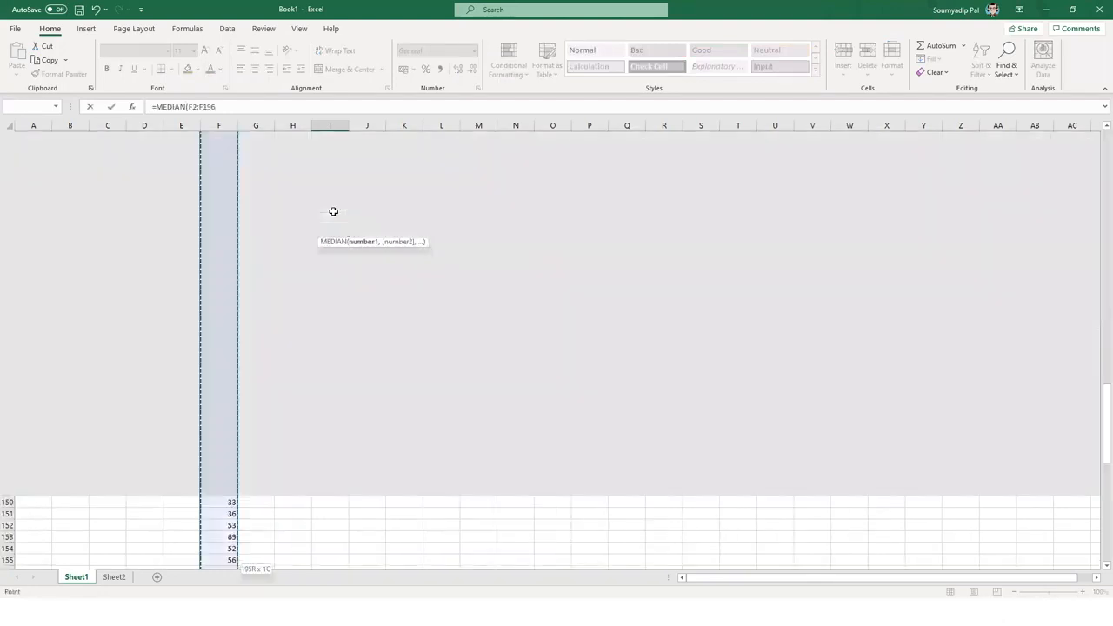
{"action": "key", "text": "ctrl+Return"}
{"action": "key", "text": "Up"}
{"action": "key", "text": "Up"}
{"action": "key", "text": "Up"}
{"action": "key", "text": "Up"}
{"action": "key", "text": "Up"}
{"action": "key", "text": "Up"}
{"action": "key", "text": "Up"}
{"action": "key", "text": "Up"}
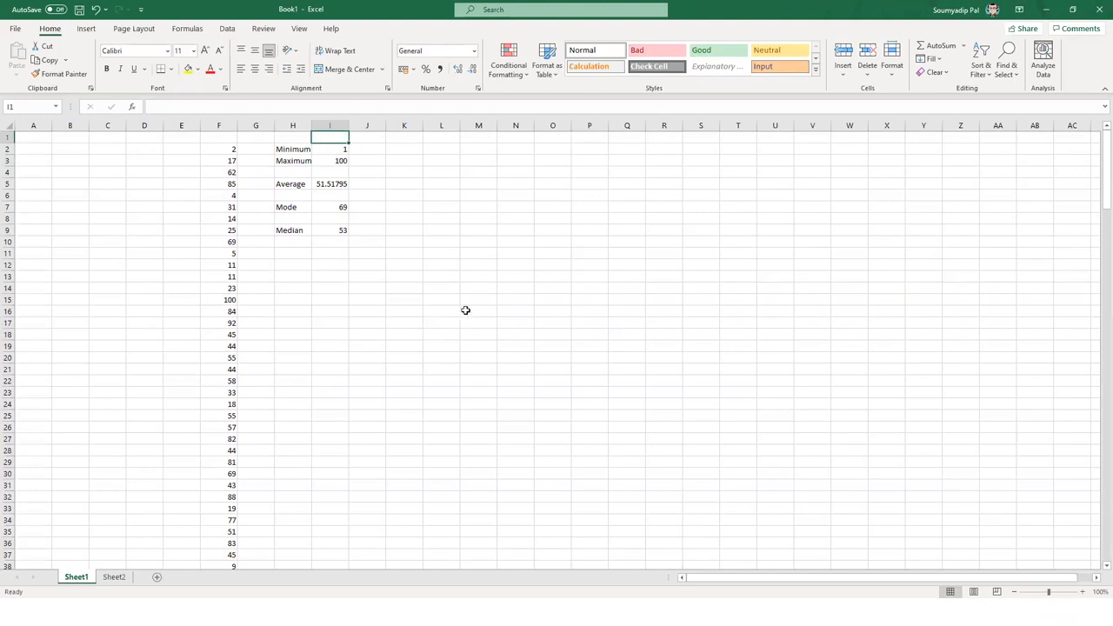
- Type the range labels 0-20, 20-40 and 40-60 into M2:M4
{"action": "left_click", "coordinate": [481, 148]}
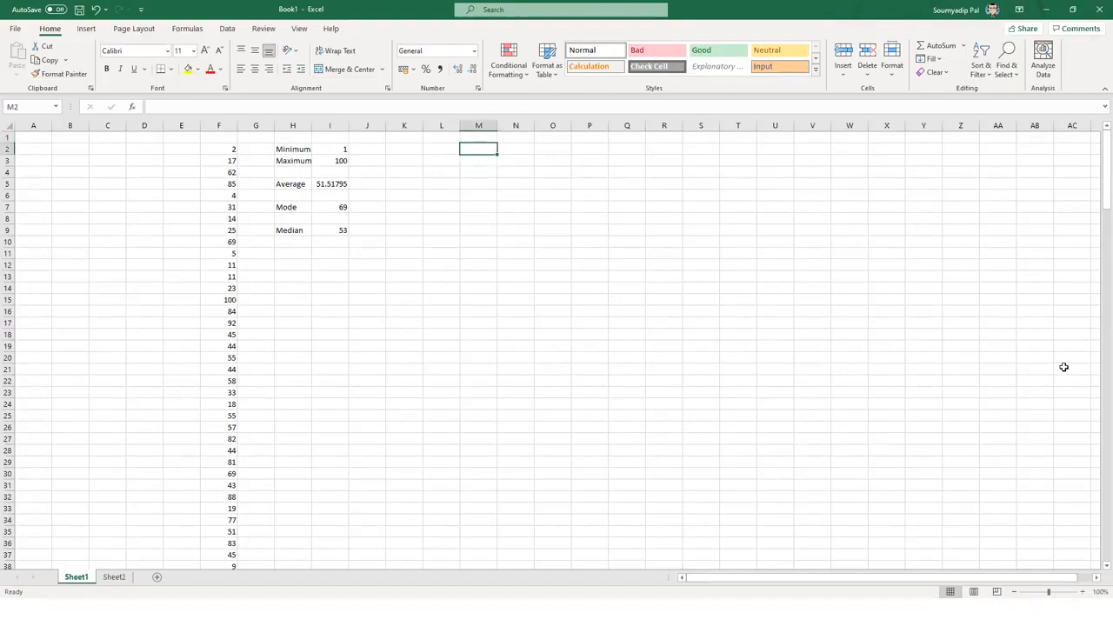
{"action": "type", "text": "0-2"}
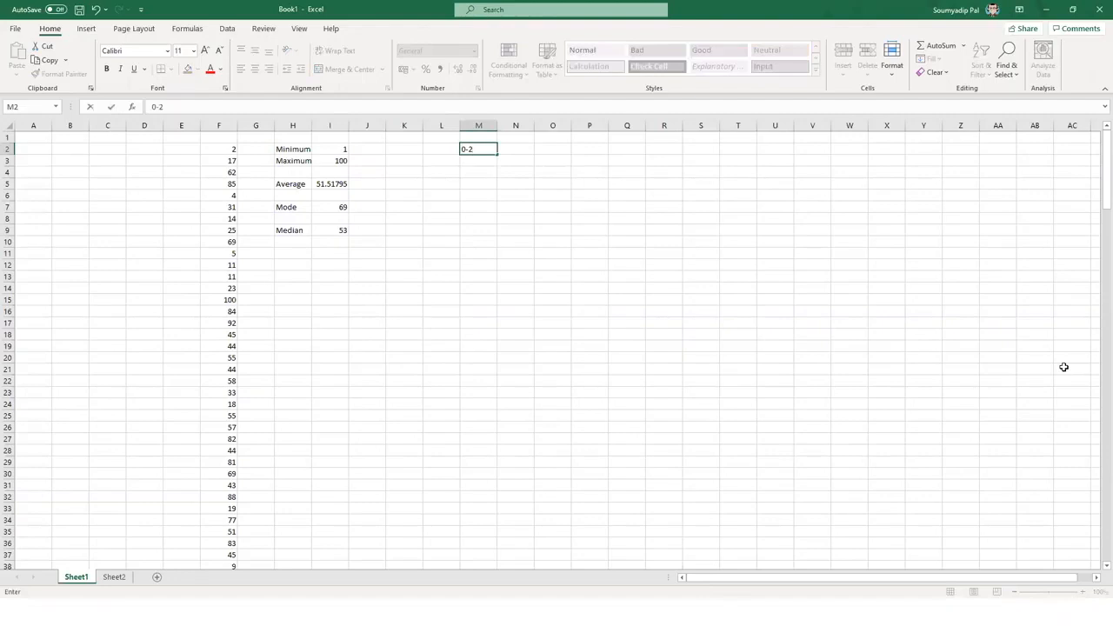
{"action": "type", "text": "0"}
{"action": "key", "text": "Return"}
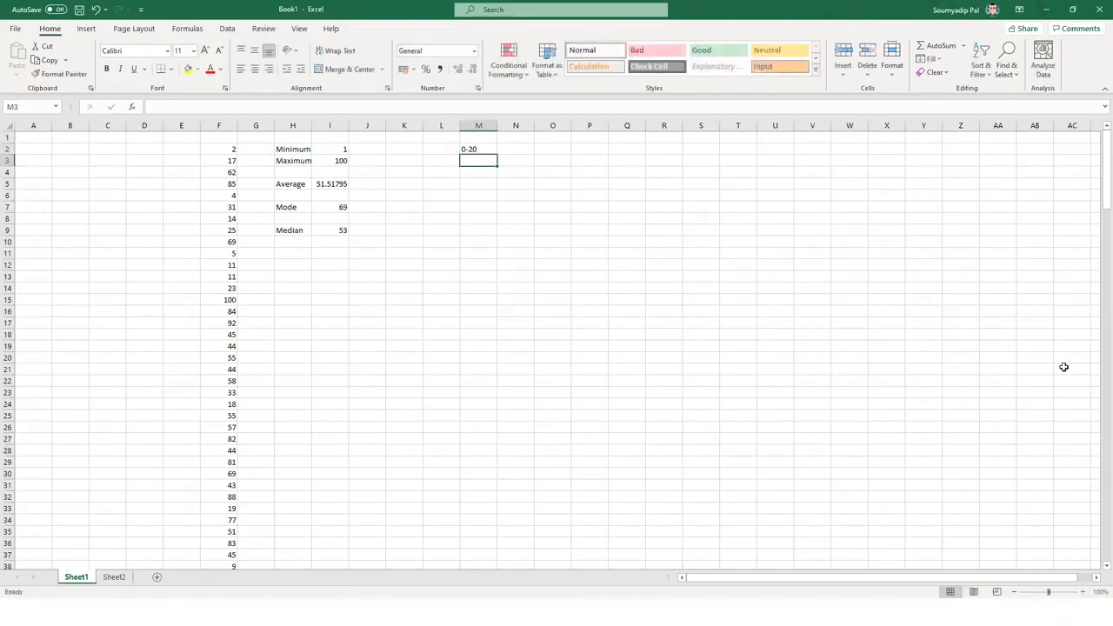
{"action": "type", "text": "20-40"}
{"action": "key", "text": "Return"}
{"action": "type", "text": "40-60"}
{"action": "key", "text": "Return"}
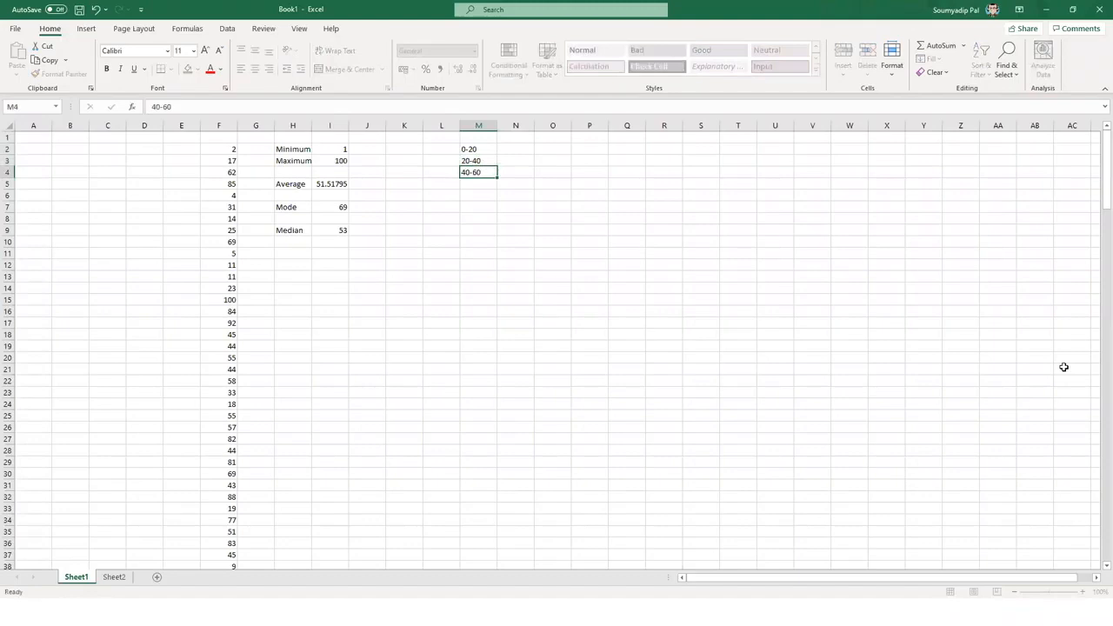
- Complete M5 as 60-80 via the formula bar and add 80-100 in M6
{"action": "type", "text": "60"}
{"action": "key", "text": "Return"}
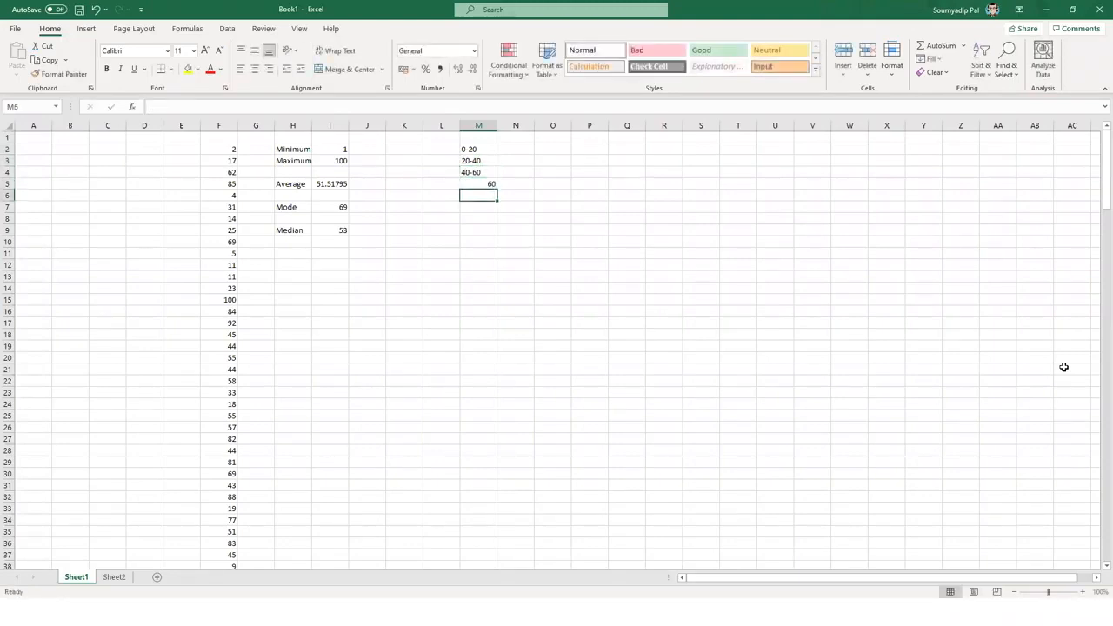
{"action": "left_click", "coordinate": [486, 184]}
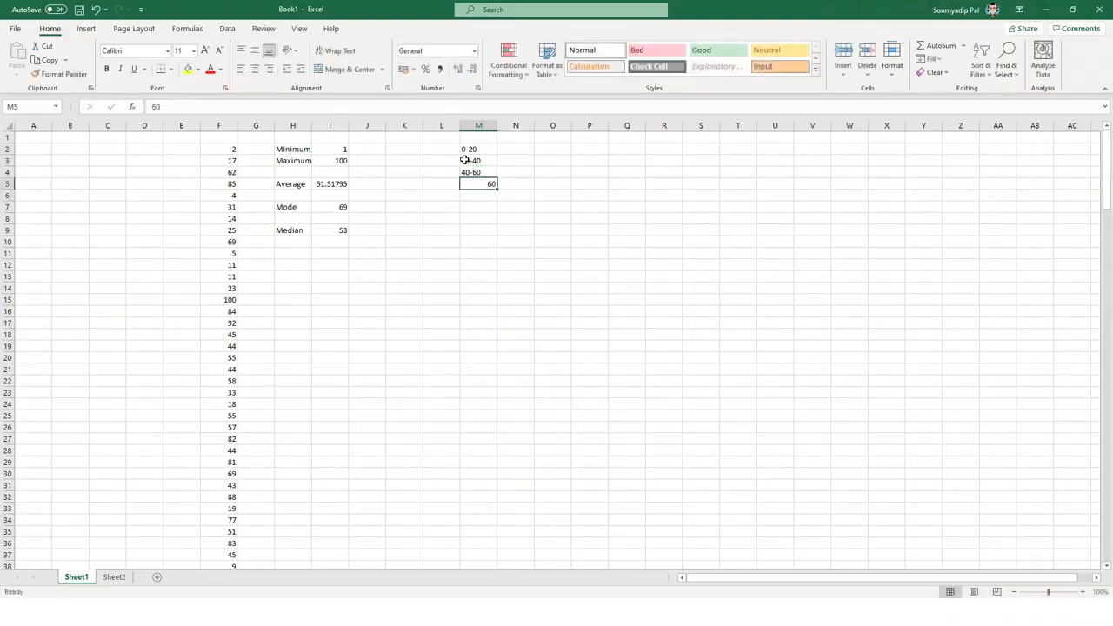
{"action": "left_click", "coordinate": [215, 107]}
{"action": "type", "text": "-80"}
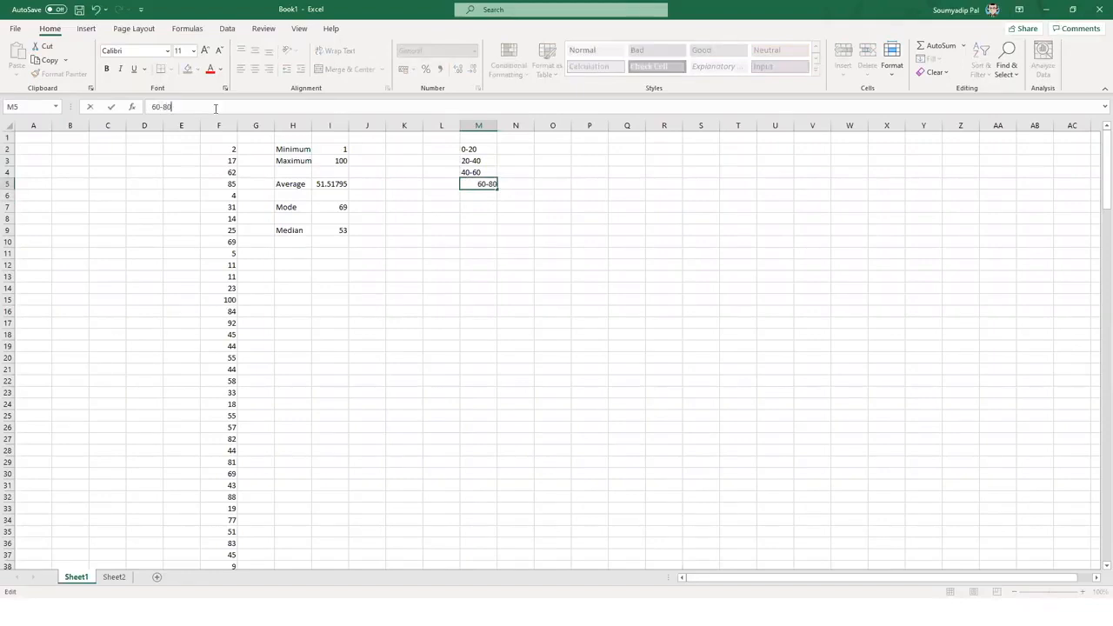
{"action": "key", "text": "Return"}
{"action": "type", "text": "80-100"}
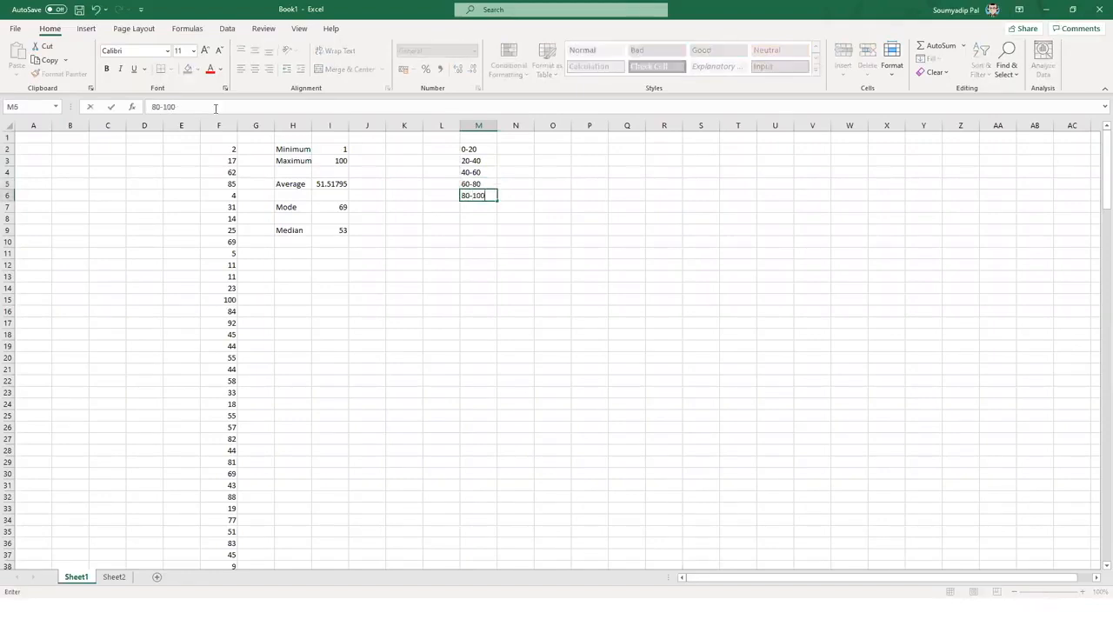
{"action": "key", "text": "Return"}
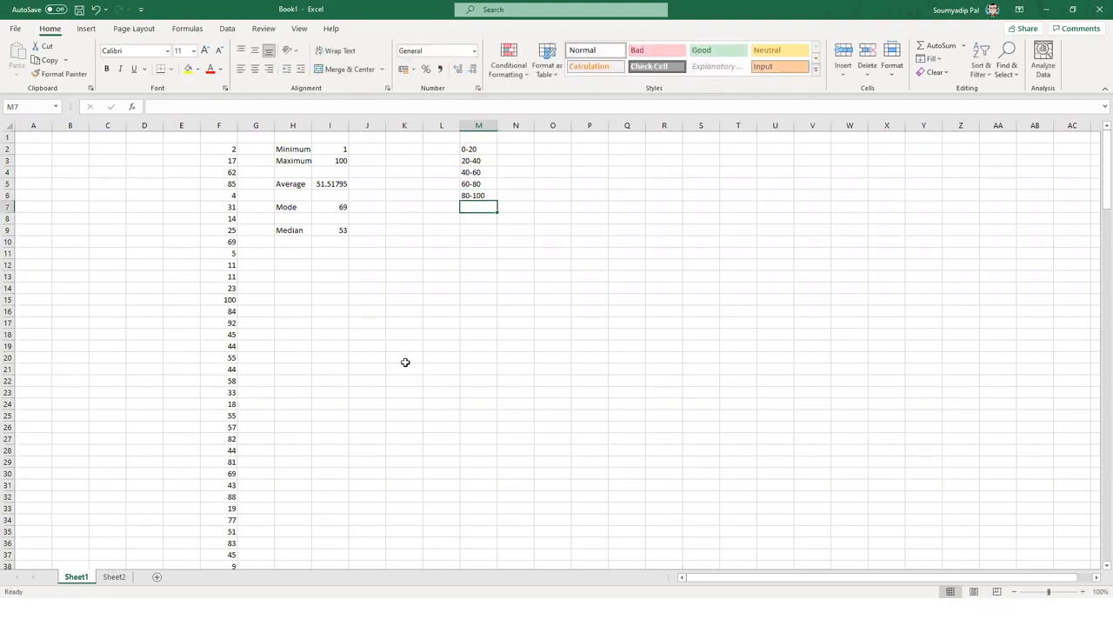
{"action": "left_click", "coordinate": [509, 152]}
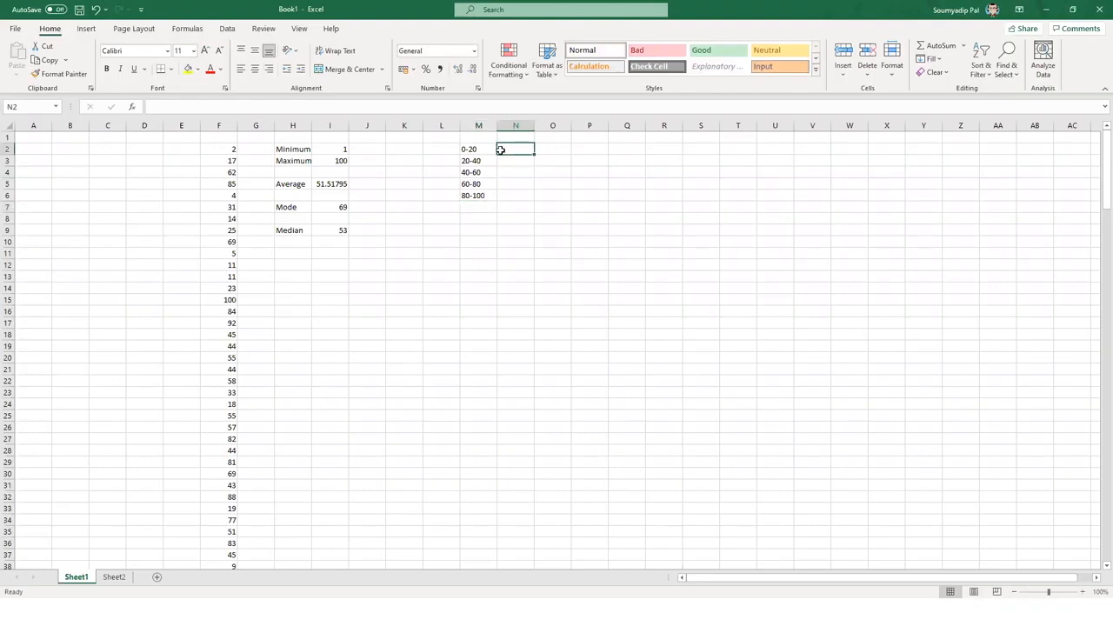
- Select the data F2:F196, then step through the range labels in column M
{"action": "left_click", "coordinate": [221, 149]}
{"action": "key", "text": "ctrl+shift+Down"}
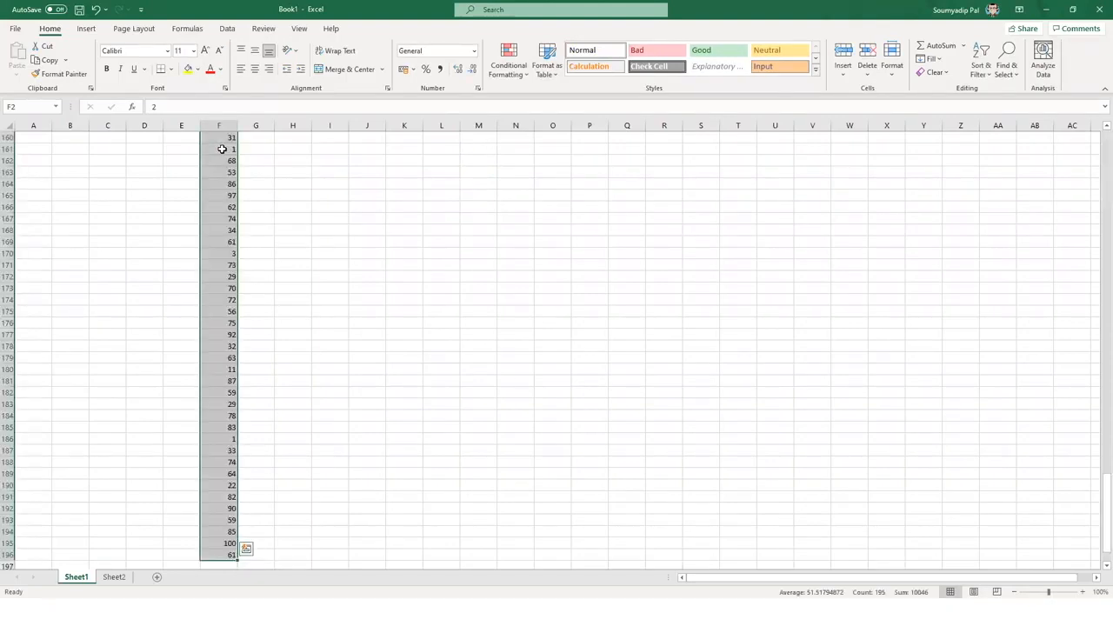
{"action": "key", "text": "Right"}
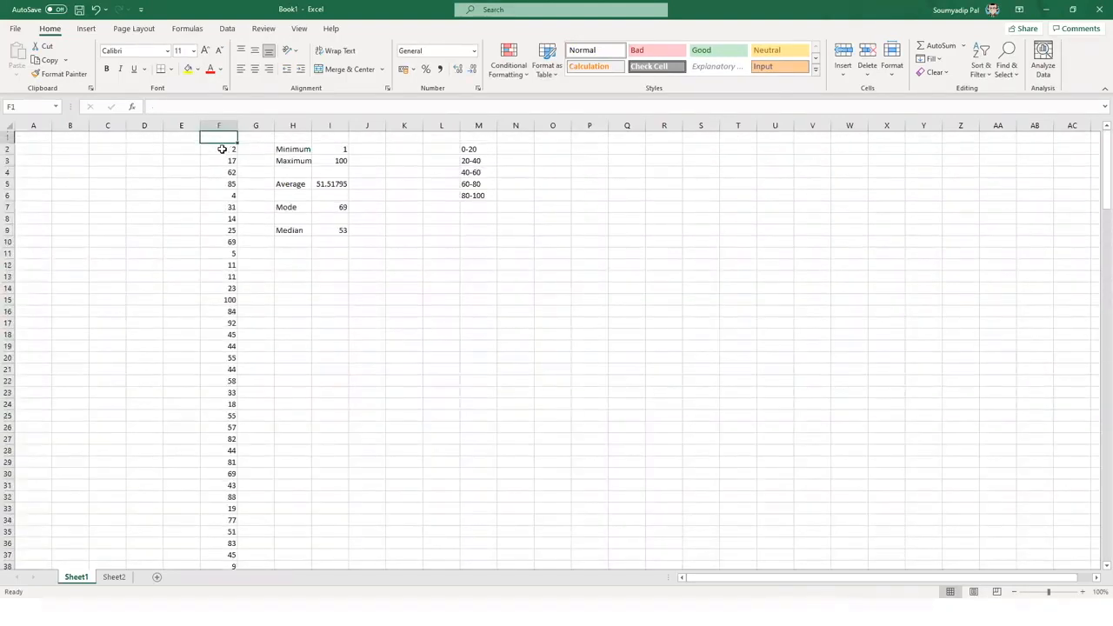
{"action": "key", "text": "Right"}
{"action": "key", "text": "Right"}
{"action": "key", "text": "Right"}
{"action": "key", "text": "Right"}
{"action": "key", "text": "Right"}
{"action": "key", "text": "Right"}
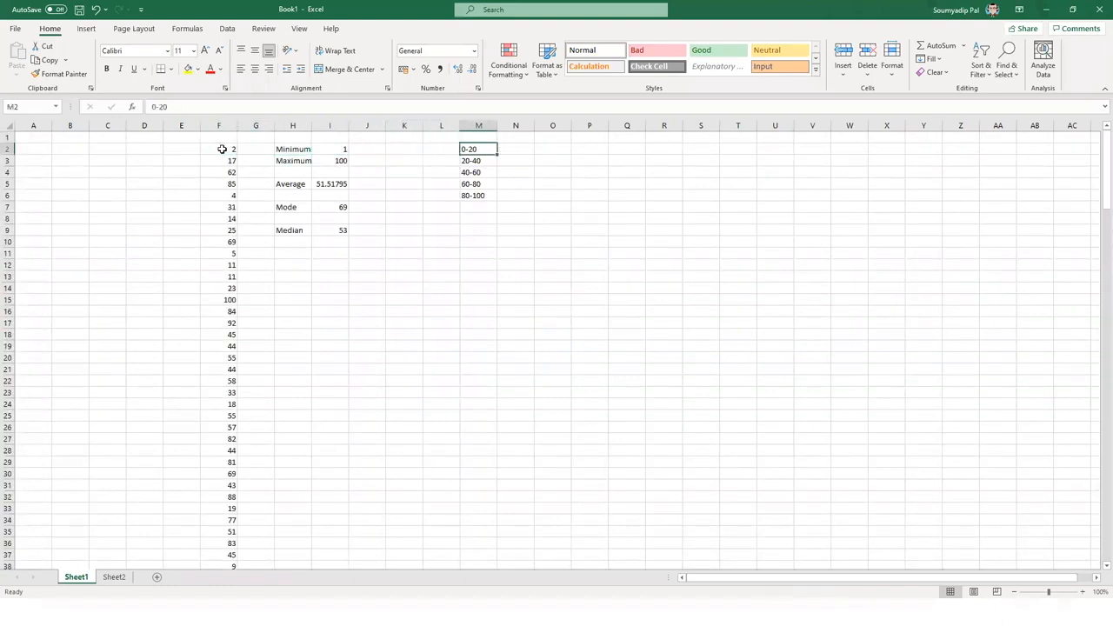
{"action": "key", "text": "Down"}
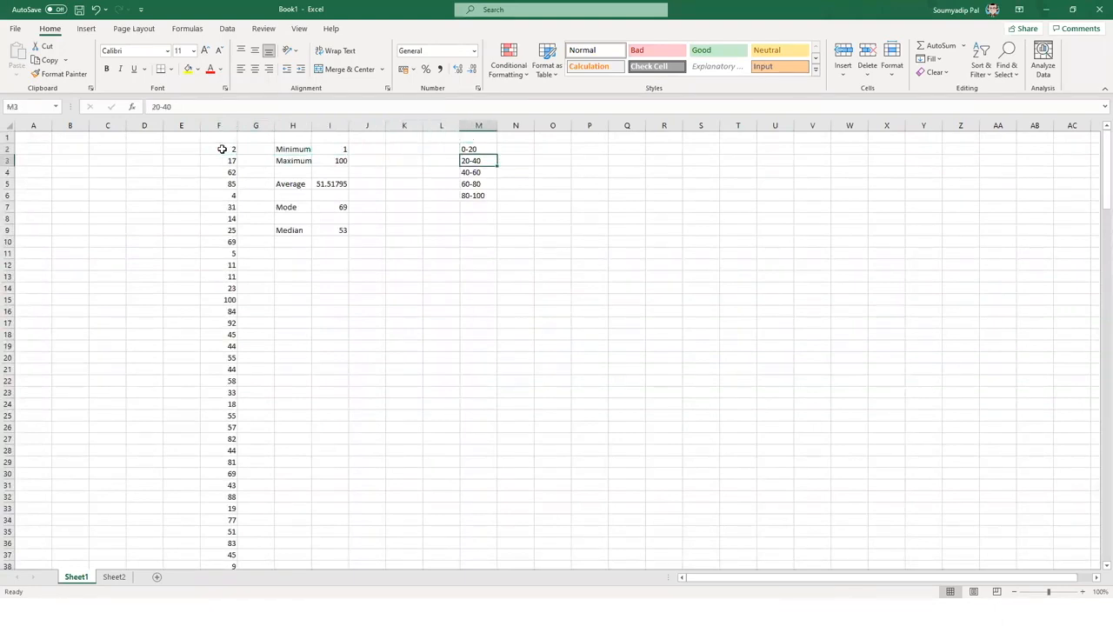
{"action": "key", "text": "Down"}
- Type the heading Frequency in N1 and select the empty N2:N6 and labels M2:M6
{"action": "key", "text": "Right"}
{"action": "key", "text": "Up"}
{"action": "key", "text": "Up"}
{"action": "key", "text": "Up"}
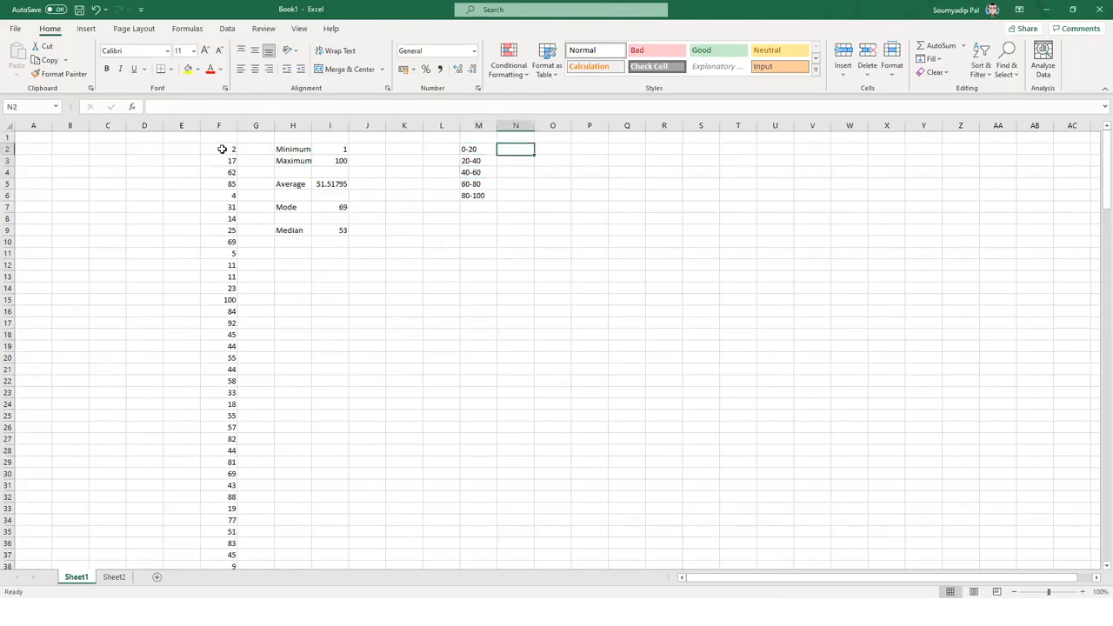
{"action": "type", "text": "Frequency"}
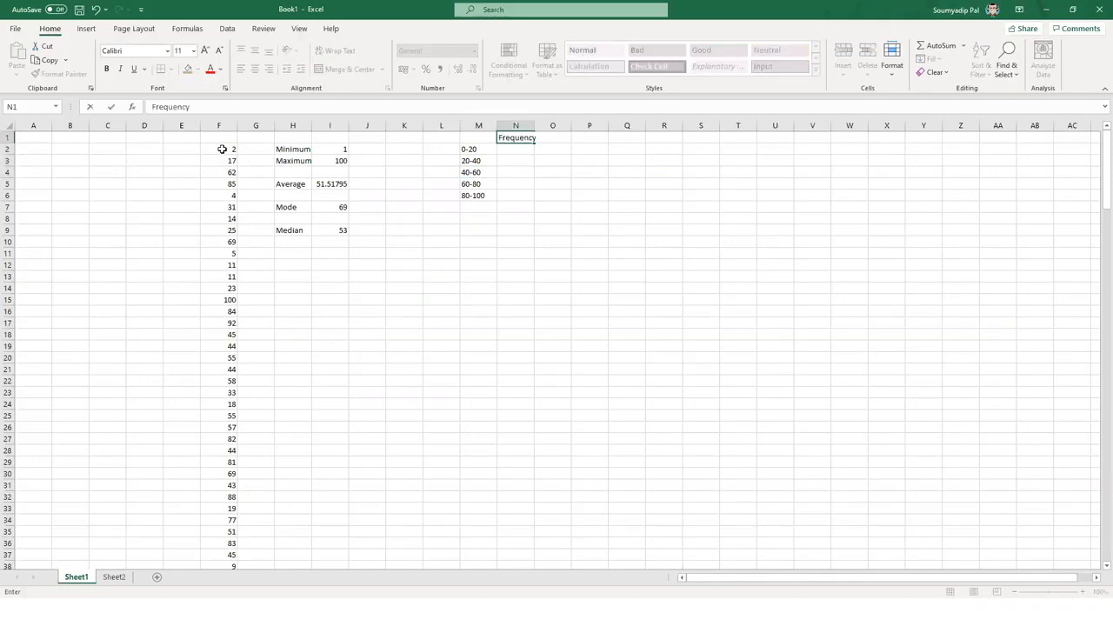
{"action": "key", "text": "Return"}
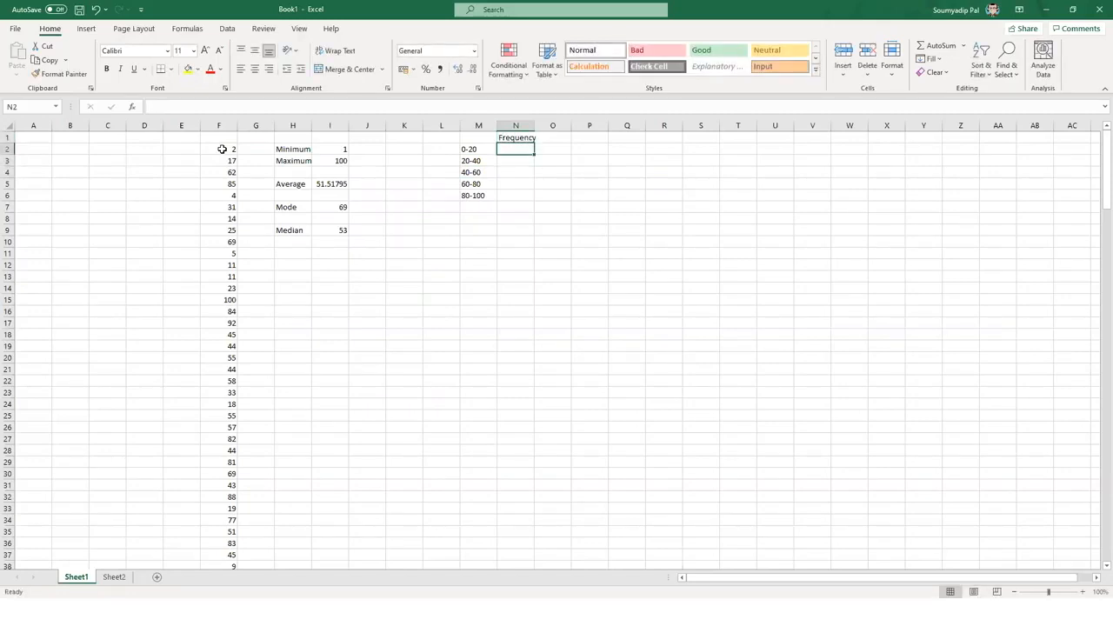
{"action": "key", "text": "shift+Down"}
{"action": "key", "text": "shift+Down"}
{"action": "key", "text": "shift+Down"}
{"action": "key", "text": "shift+Down"}
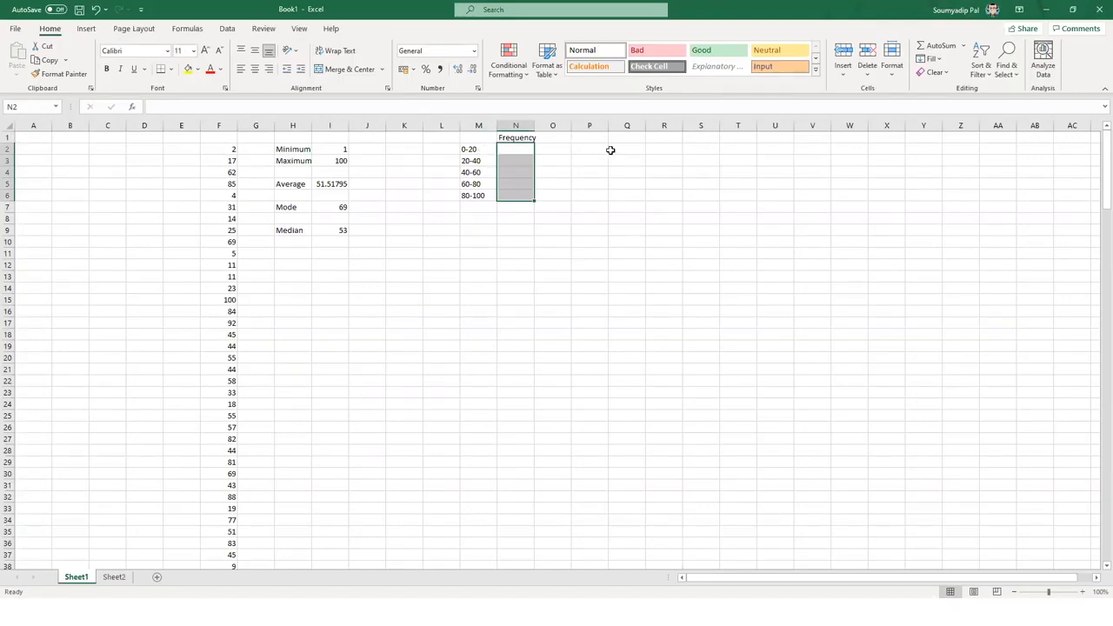
{"action": "left_click_drag", "start_coordinate": [470, 149], "coordinate": [476, 196]}
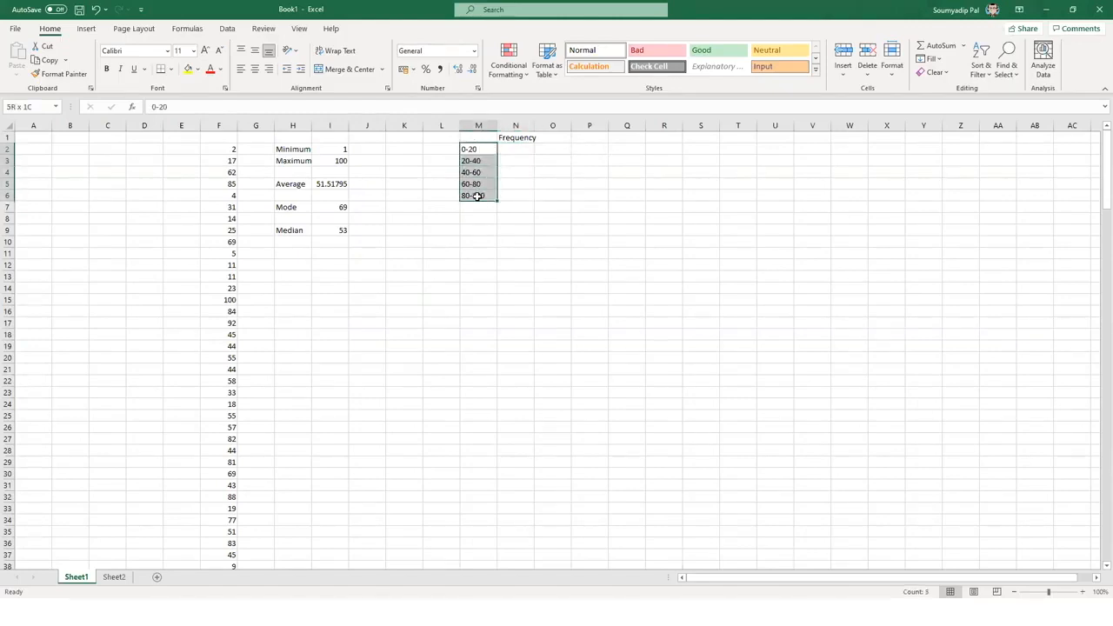
{"action": "left_click", "coordinate": [477, 311]}
{"action": "left_click", "coordinate": [631, 147]}
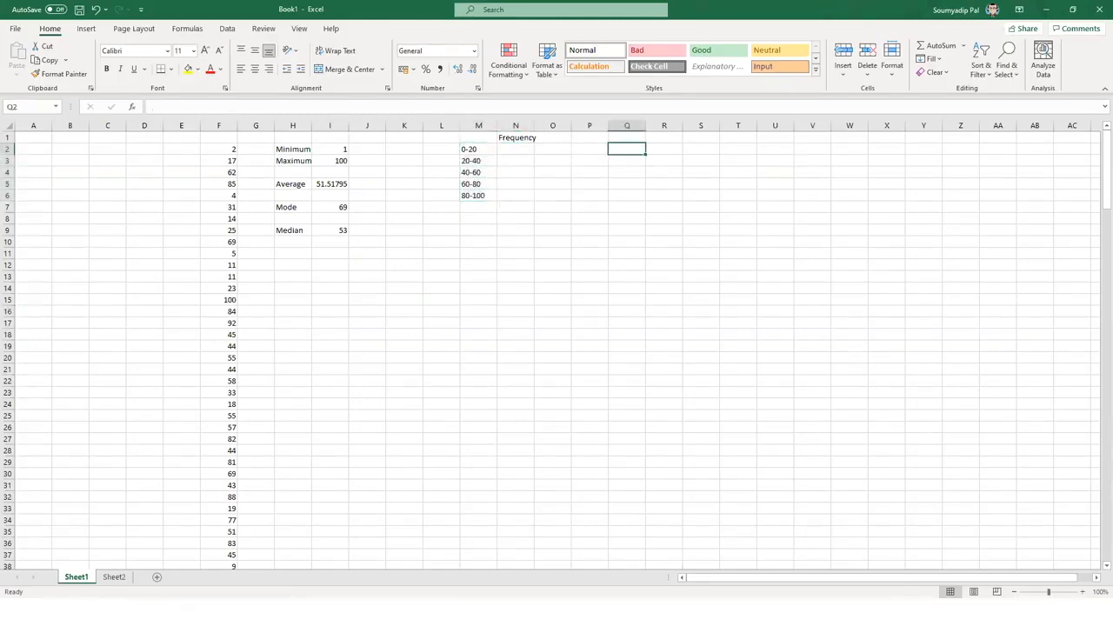
- Enter limits 0 and 20 in Q2:R2, then 20 and 40 in Q3:R3
{"action": "type", "text": "0"}
{"action": "key", "text": "Tab"}
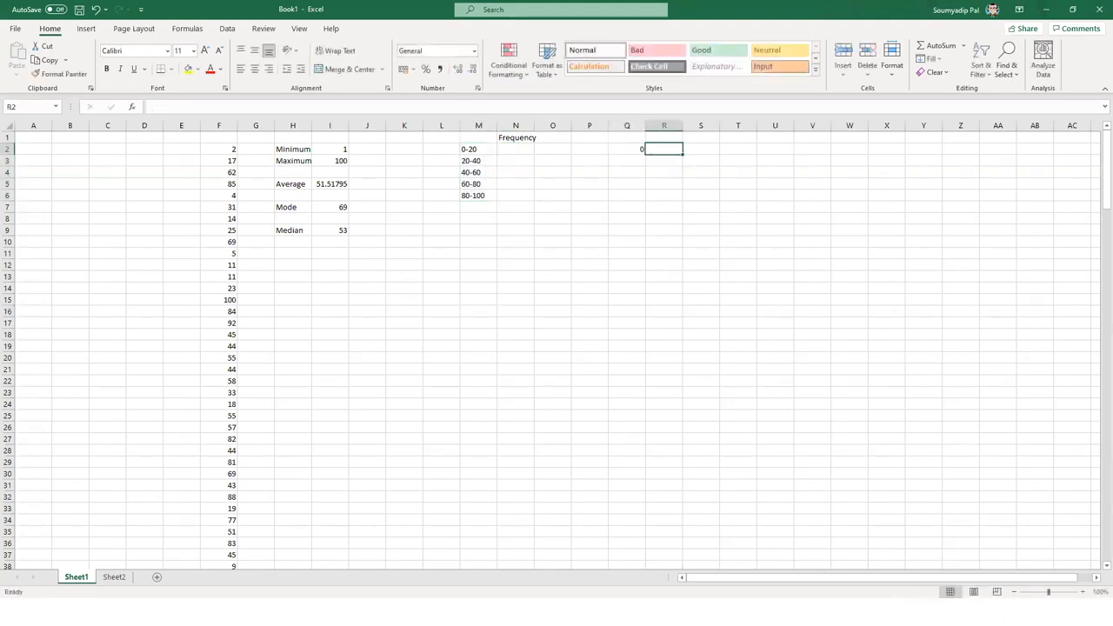
{"action": "key", "text": "Down"}
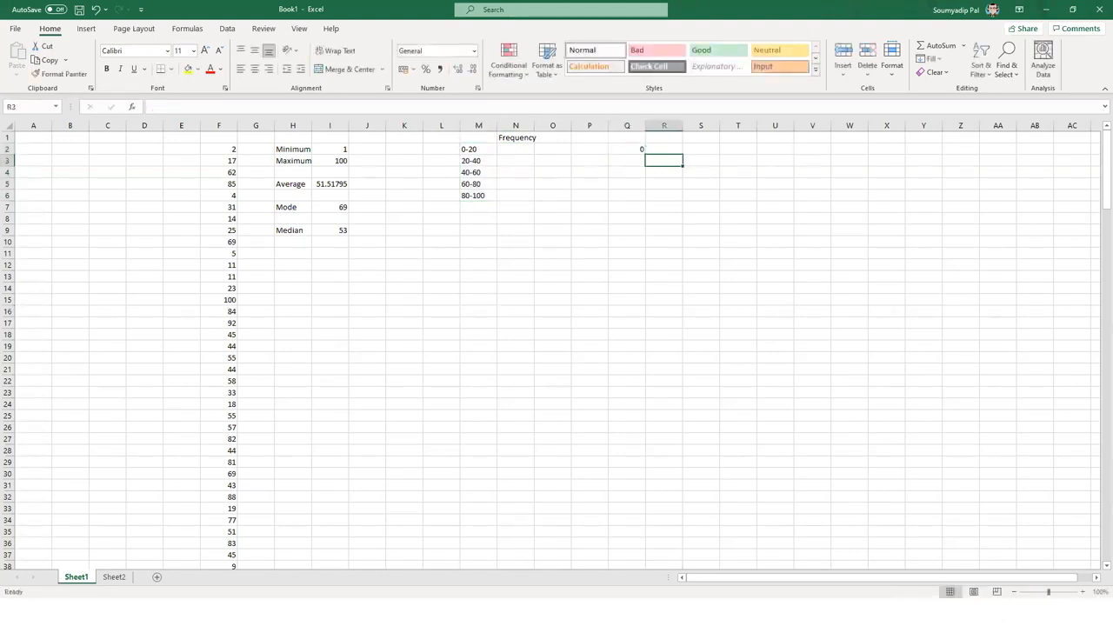
{"action": "key", "text": "Up"}
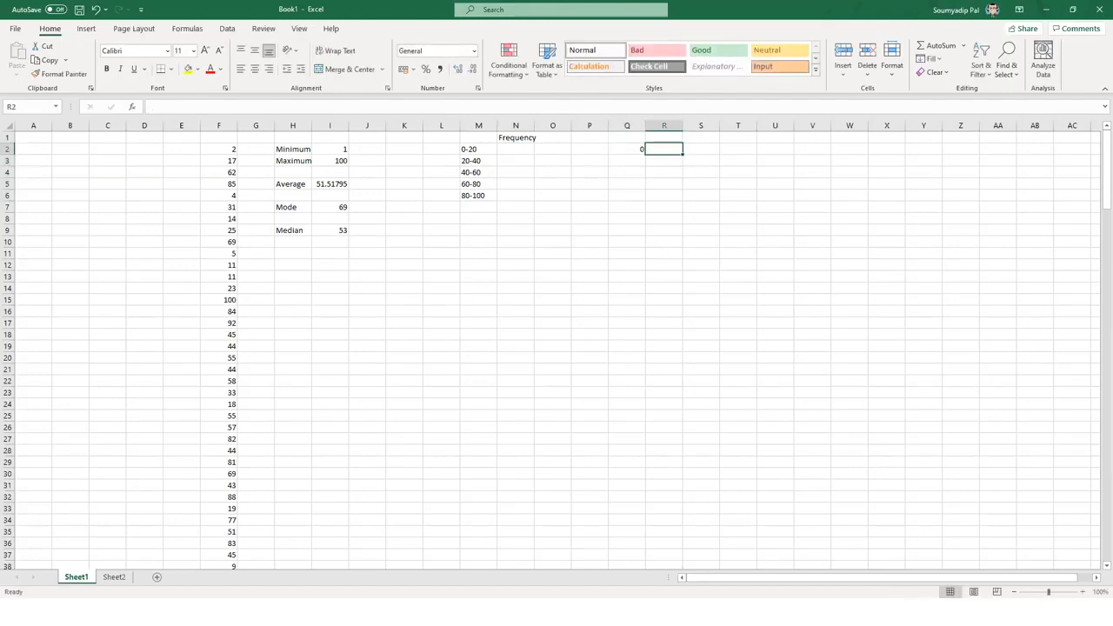
{"action": "type", "text": "20"}
{"action": "key", "text": "Return"}
{"action": "key", "text": "Left"}
{"action": "type", "text": "20"}
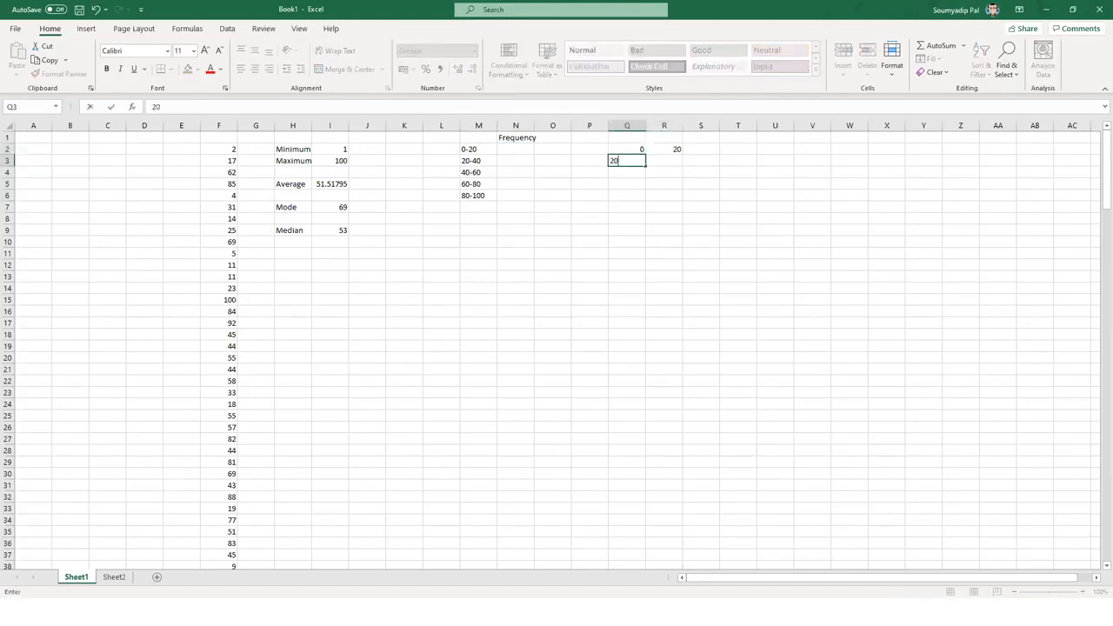
{"action": "key", "text": "Tab"}
{"action": "type", "text": "40"}
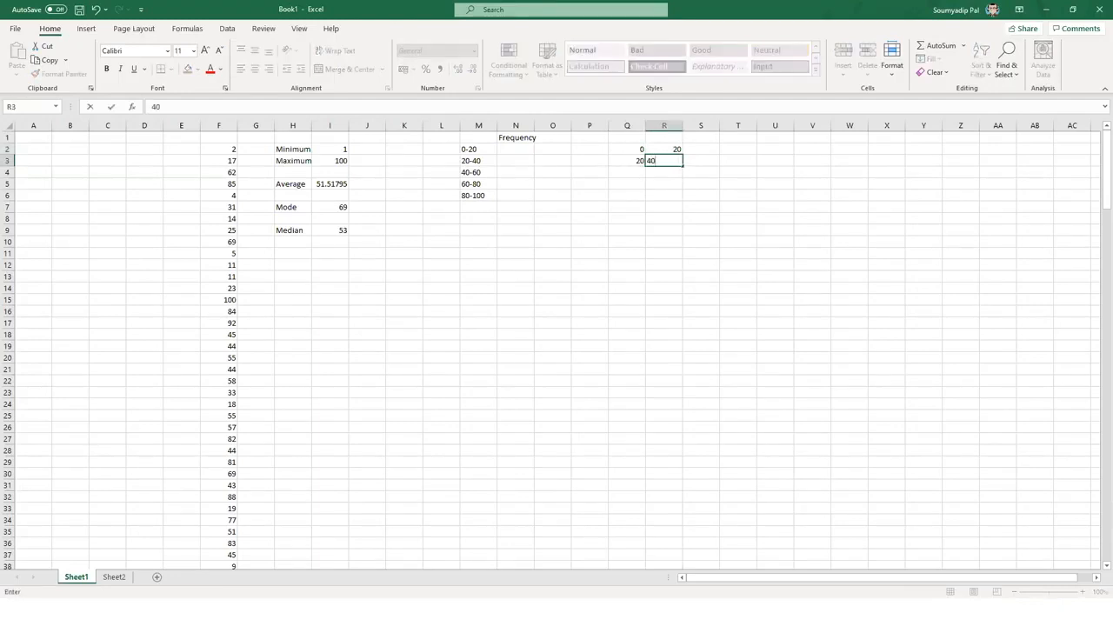
{"action": "key", "text": "Return"}
- Enter the upper limits 60, 80 and 100 down R4:R6
{"action": "type", "text": "60"}
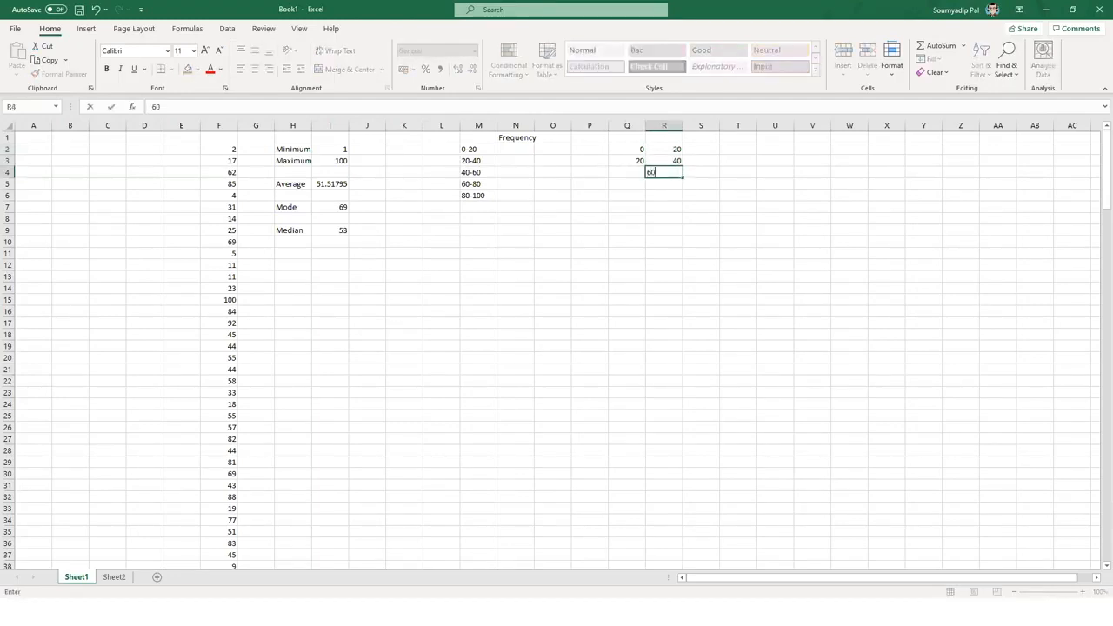
{"action": "key", "text": "Return"}
{"action": "type", "text": "8"}
{"action": "key", "text": "Return"}
{"action": "type", "text": "100"}
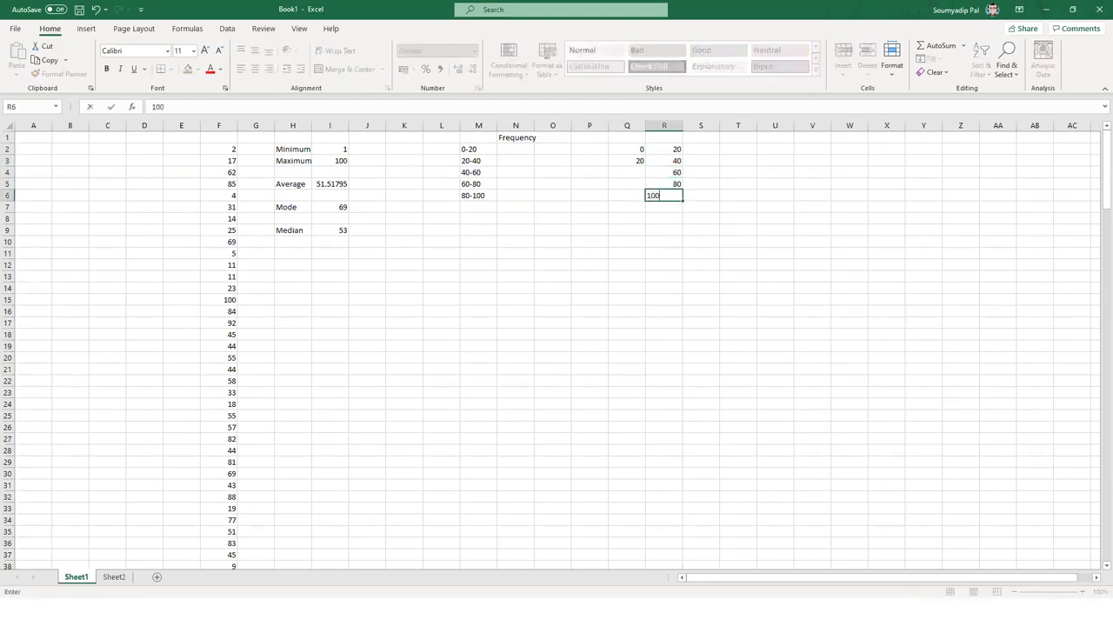
{"action": "key", "text": "Return"}
{"action": "key", "text": "Return"}
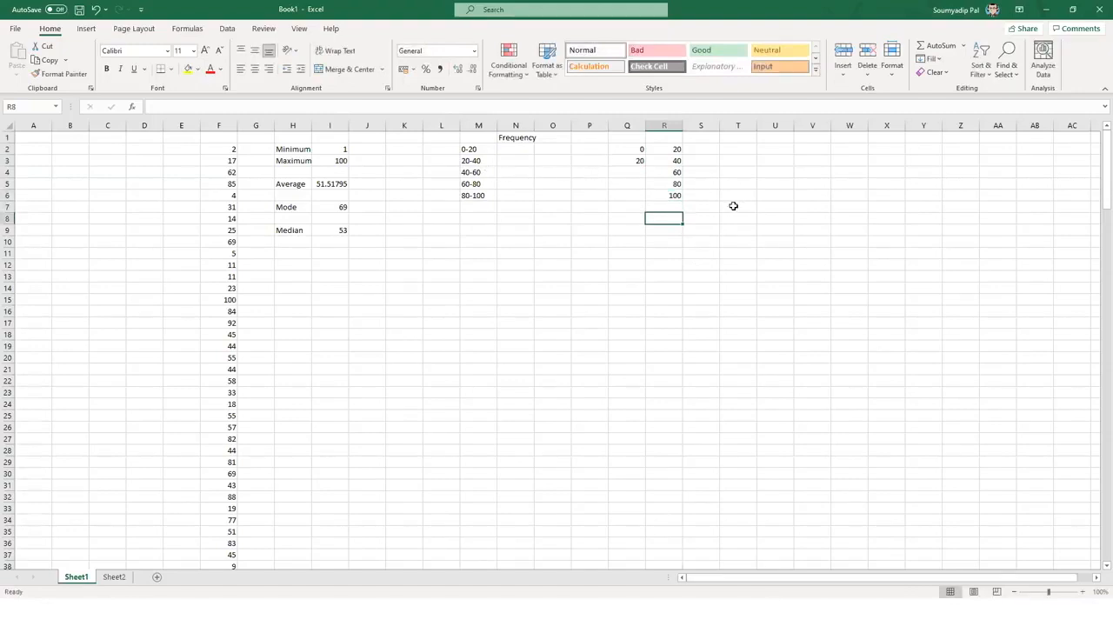
- Add the headings Low in Q1 and Upper in R1
{"action": "left_click", "coordinate": [623, 122]}
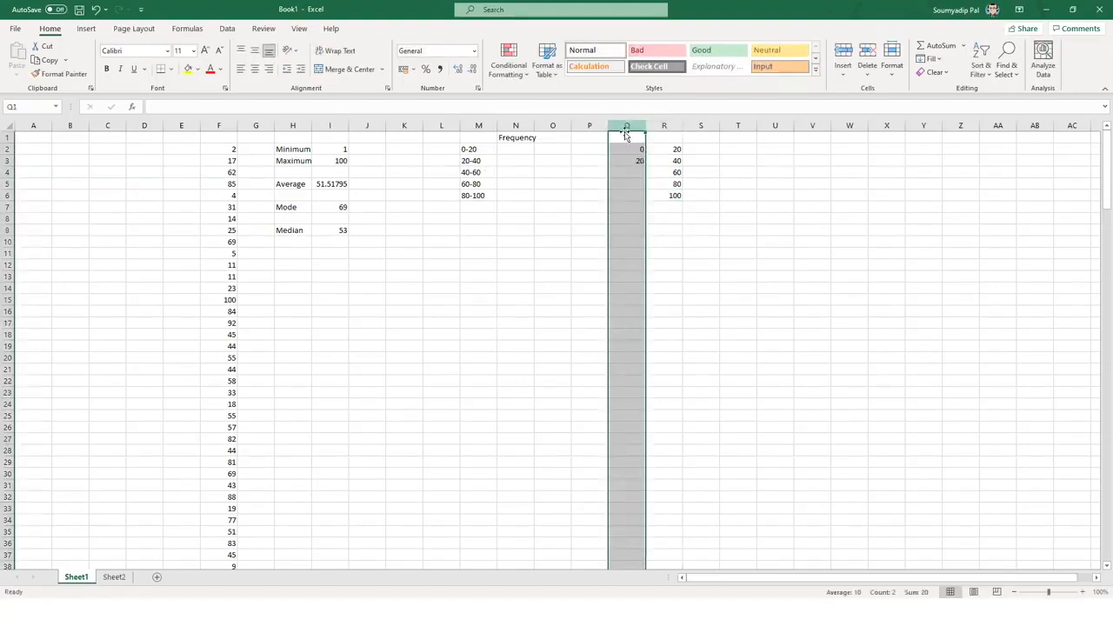
{"action": "type", "text": "Lo"}
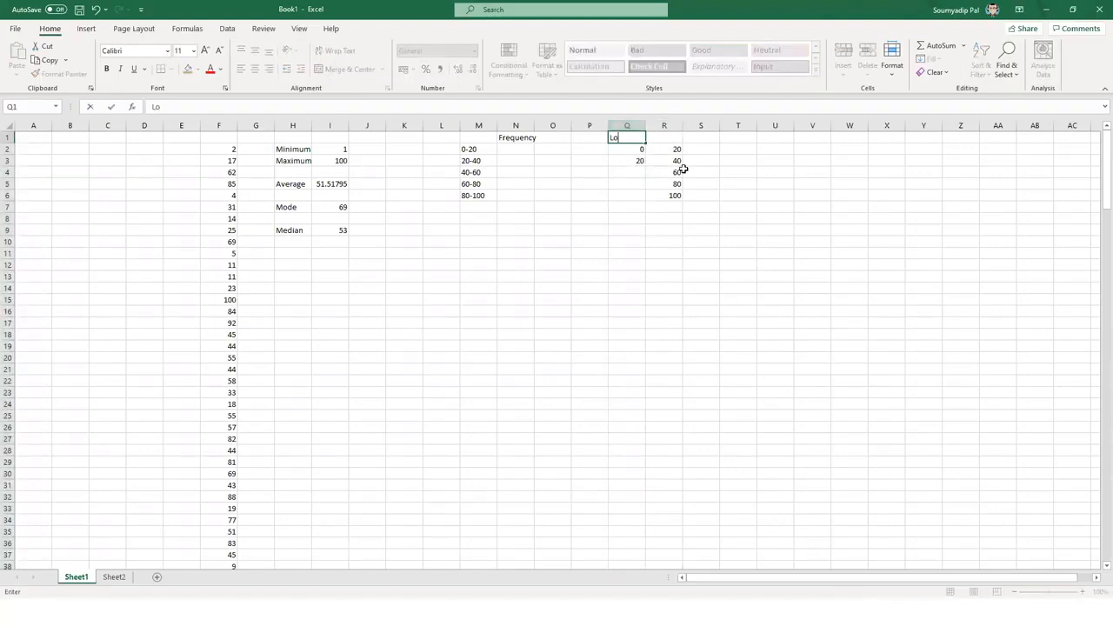
{"action": "type", "text": "w"}
{"action": "key", "text": "Tab"}
{"action": "type", "text": "Uppe"}
{"action": "key", "text": "Return"}
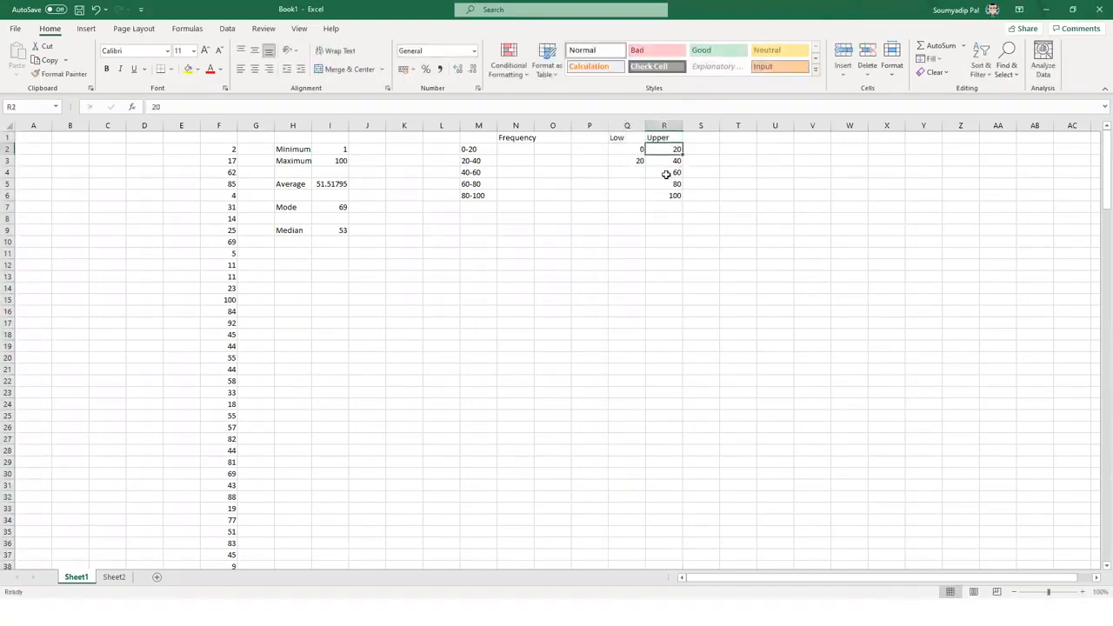
{"action": "left_click", "coordinate": [628, 125]}
- Delete the Low column so only the Upper limits remain in column Q
{"action": "right_click", "coordinate": [628, 125]}
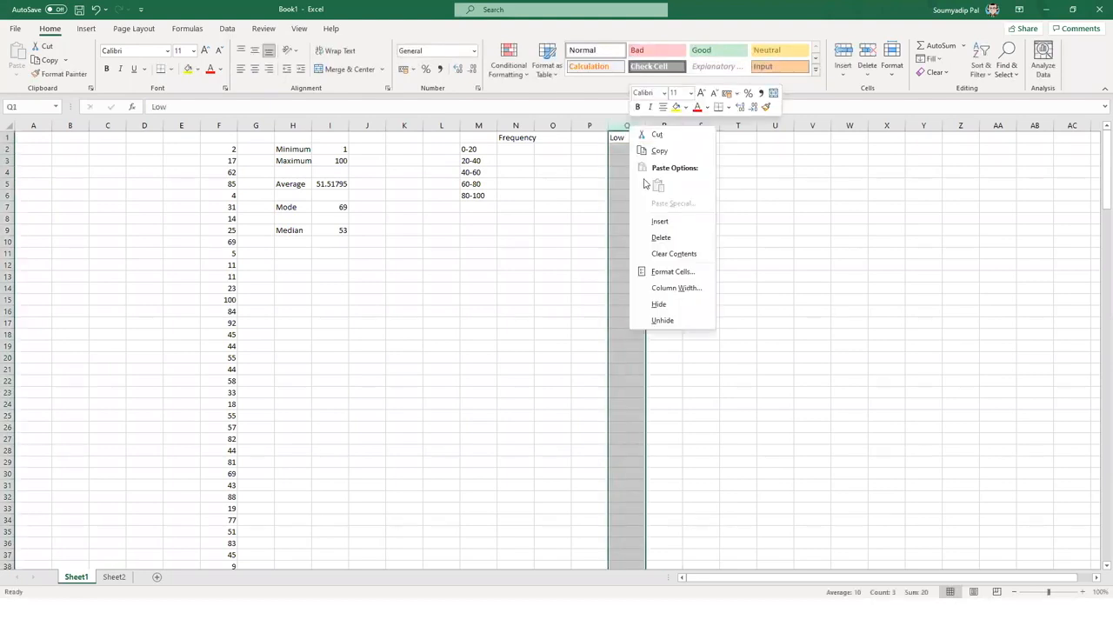
{"action": "left_click", "coordinate": [670, 239]}
{"action": "left_click", "coordinate": [711, 320]}
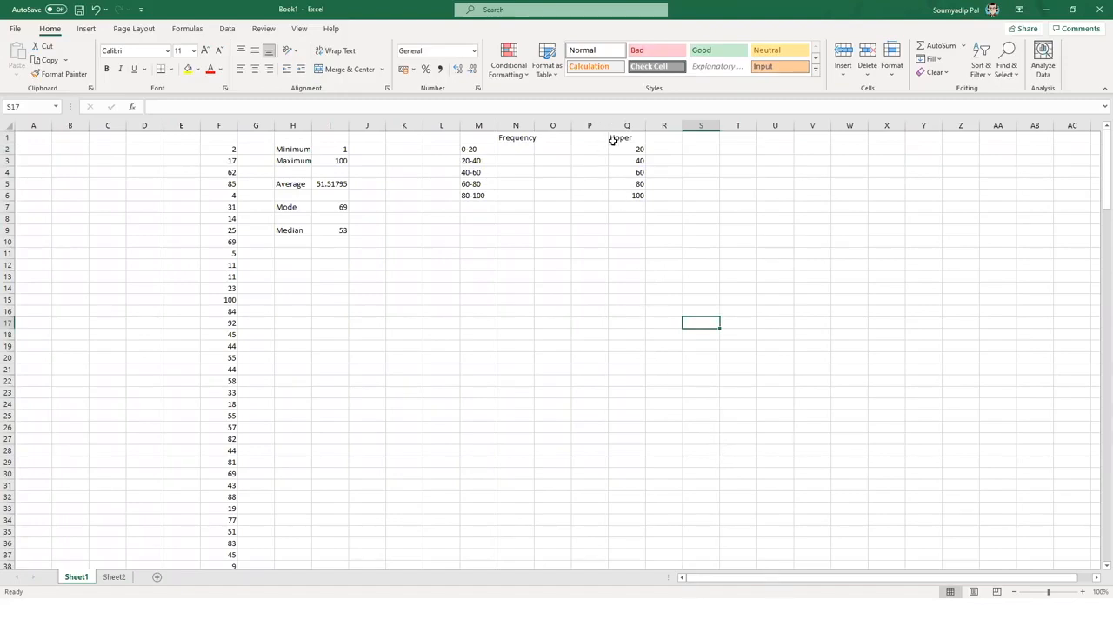
- Check the Upper heading and its limits 20, 40, 60, 80, 100 in Q1:Q6
{"action": "left_click_drag", "start_coordinate": [626, 150], "coordinate": [626, 183]}
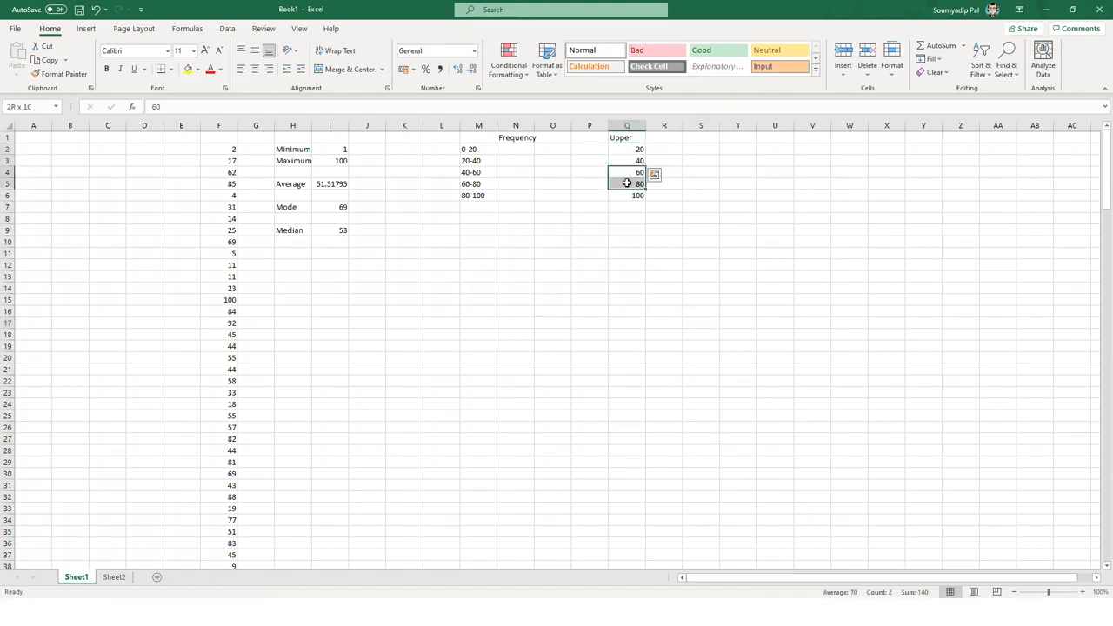
{"action": "left_click", "coordinate": [627, 196]}
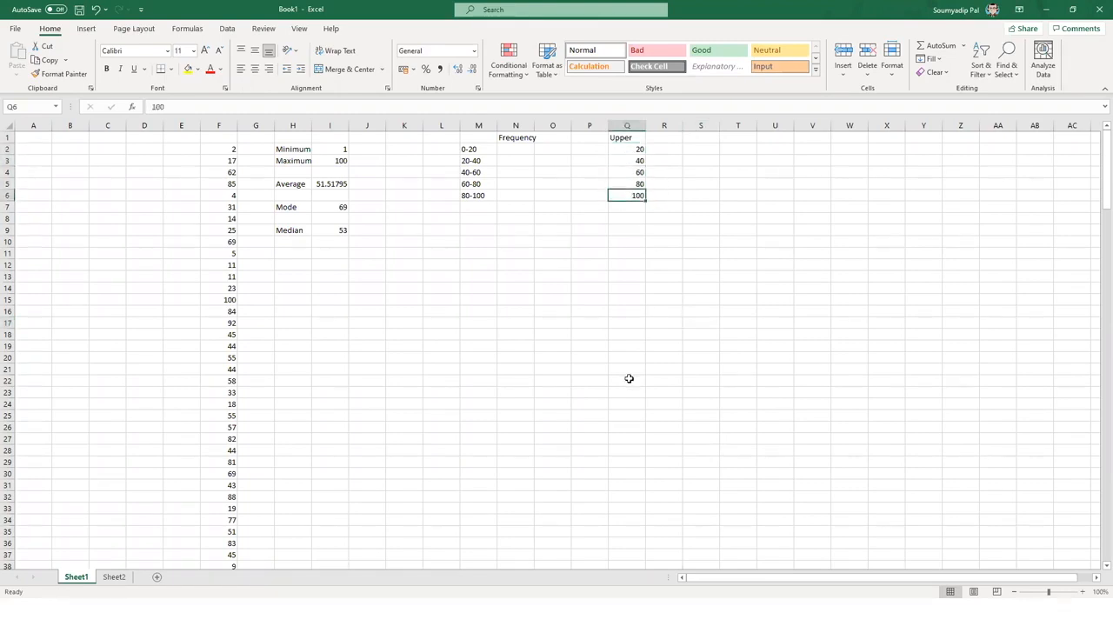
{"action": "left_click", "coordinate": [628, 149]}
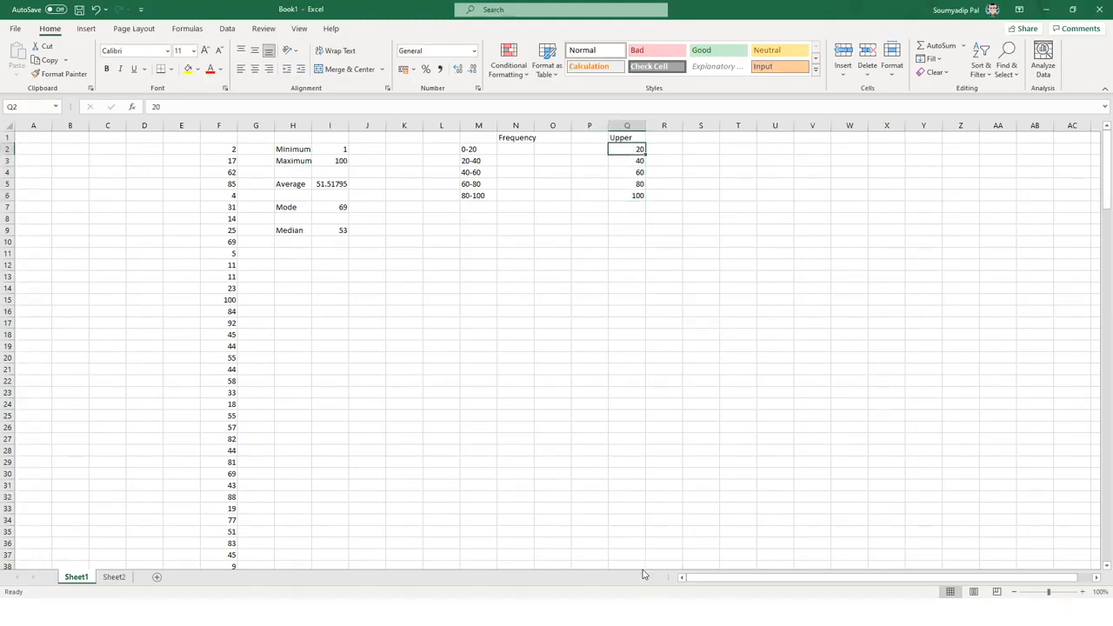
{"action": "left_click", "coordinate": [593, 152]}
{"action": "left_click_drag", "start_coordinate": [631, 141], "coordinate": [631, 147]}
{"action": "left_click", "coordinate": [580, 161]}
{"action": "left_click", "coordinate": [641, 164]}
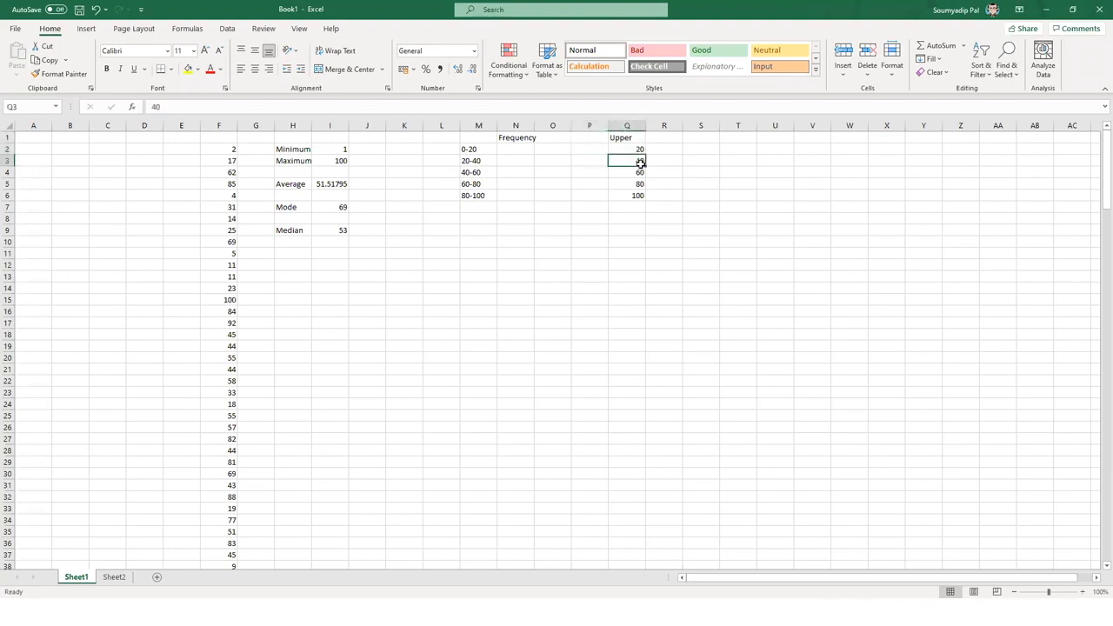
{"action": "left_click", "coordinate": [591, 175]}
{"action": "left_click", "coordinate": [642, 173]}
{"action": "left_click", "coordinate": [597, 184]}
{"action": "left_click", "coordinate": [633, 183]}
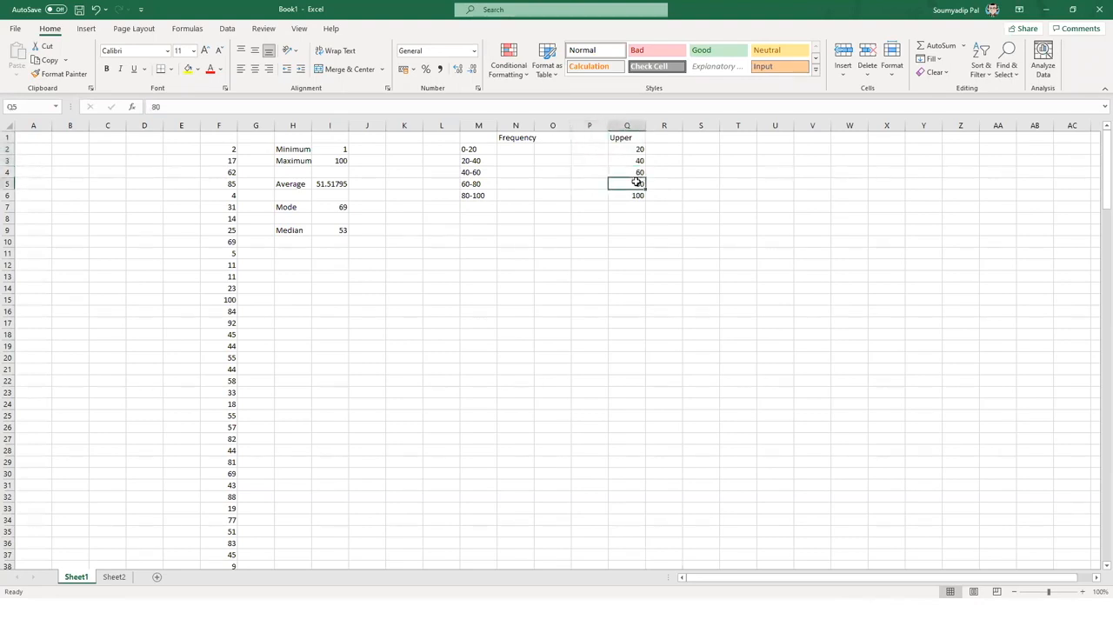
{"action": "left_click", "coordinate": [590, 198]}
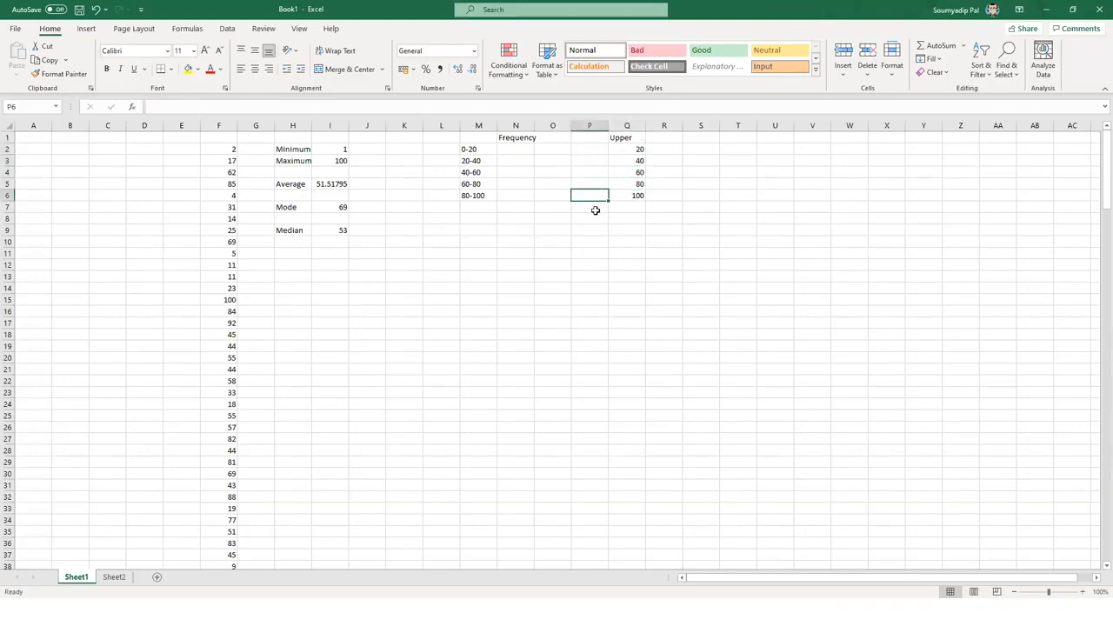
{"action": "left_click_drag", "start_coordinate": [626, 137], "coordinate": [632, 202]}
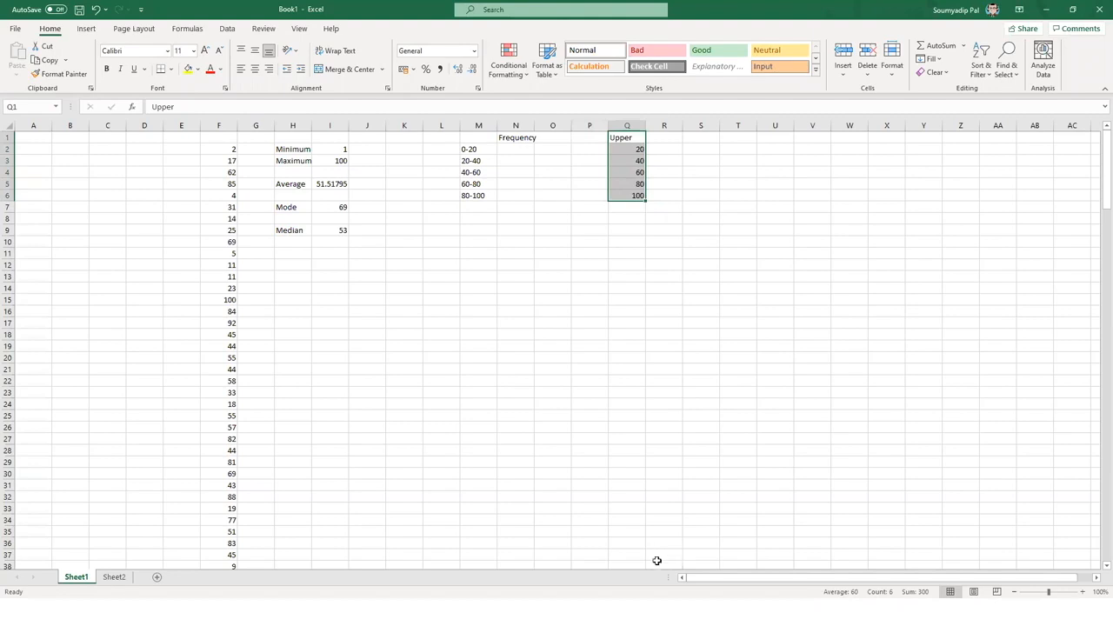
- Enter 'Freq' in R1 and select the empty cells R2:R7 beneath it
{"action": "left_click", "coordinate": [670, 141]}
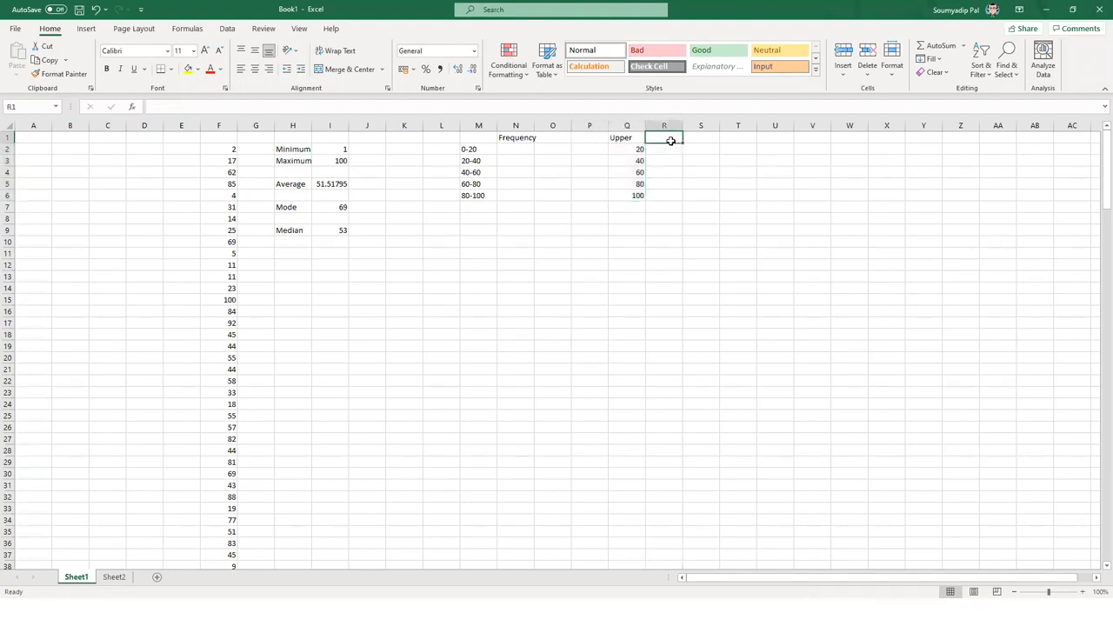
{"action": "type", "text": "Freq"}
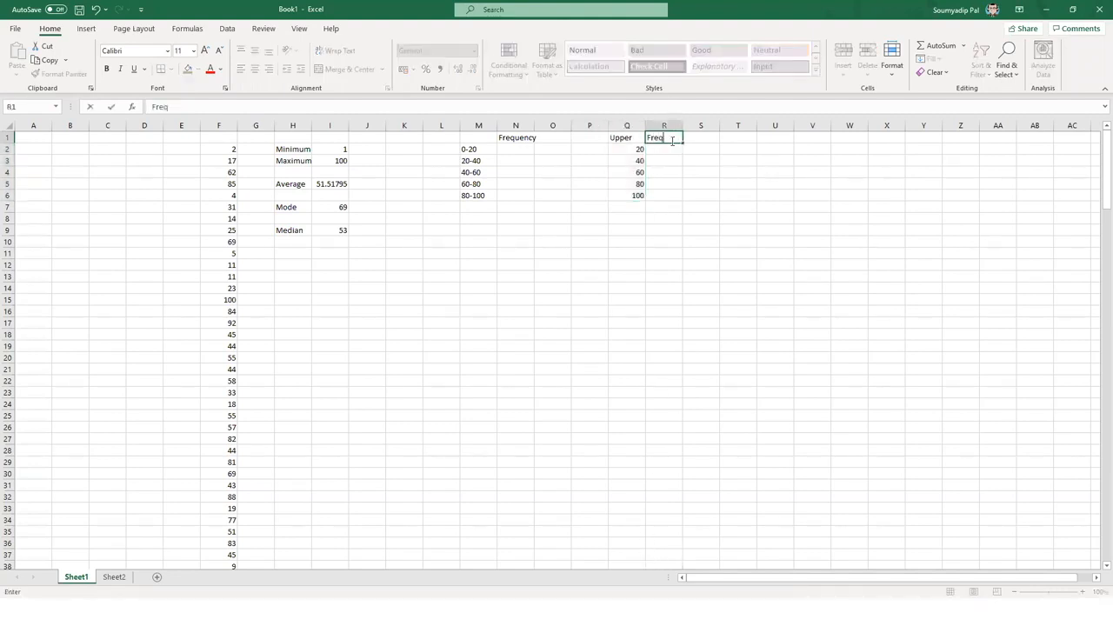
{"action": "key", "text": "Return"}
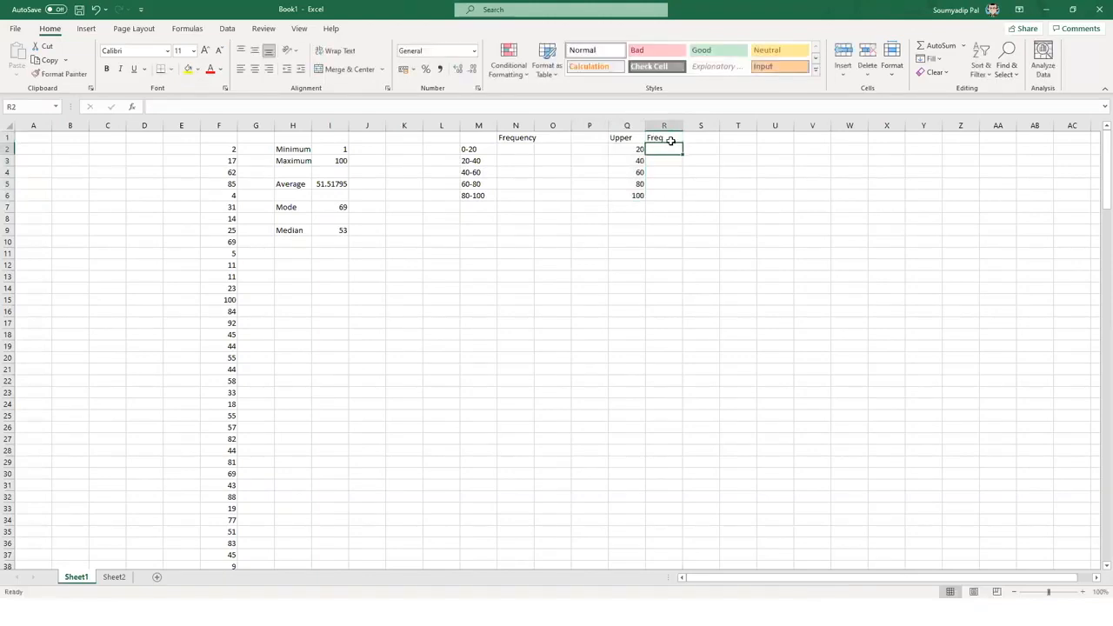
{"action": "left_click_drag", "start_coordinate": [670, 149], "coordinate": [666, 204]}
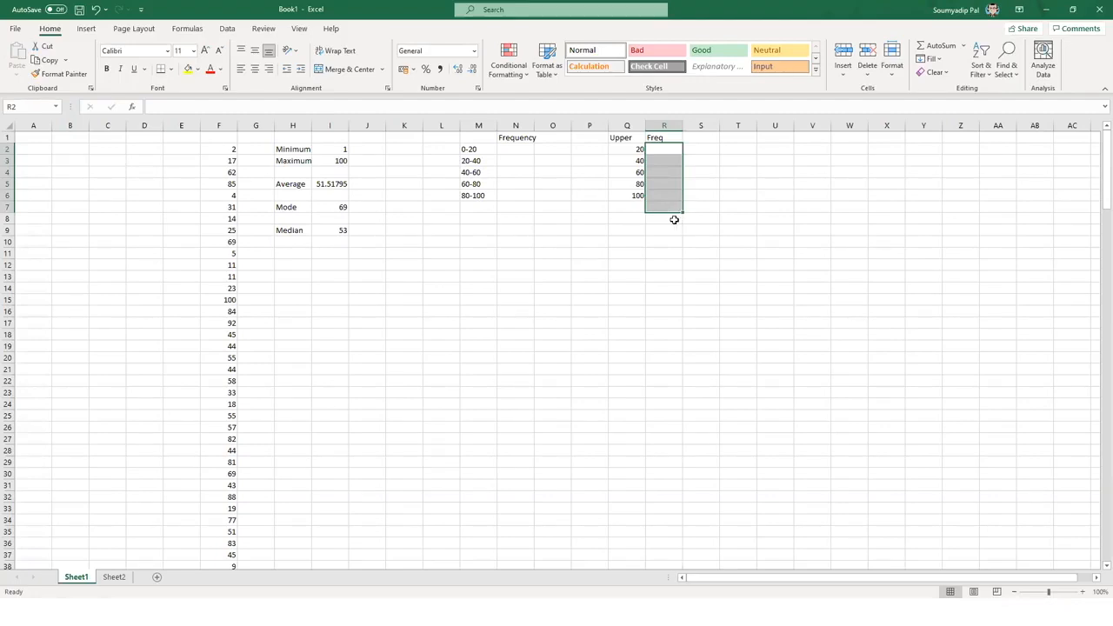
- Enter =FREQUENCY(F2:F196,Q2:Q6) across R2:R7, giving counts 37, 35, 40, 43, 40, 0
{"action": "left_click", "coordinate": [252, 110]}
{"action": "type", "text": "="}
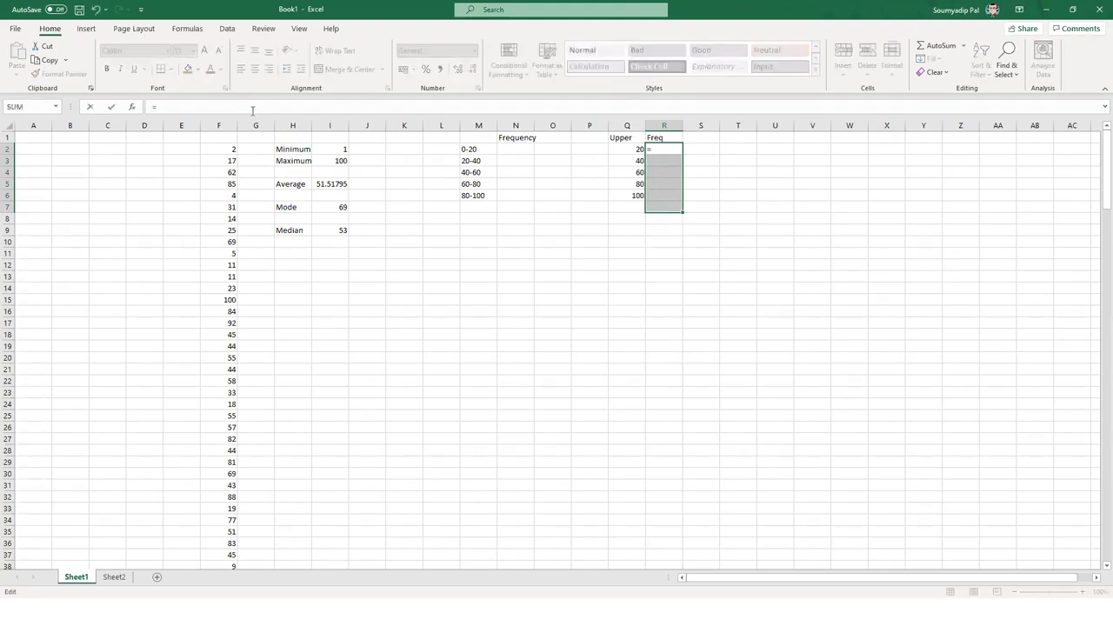
{"action": "type", "text": "fre"}
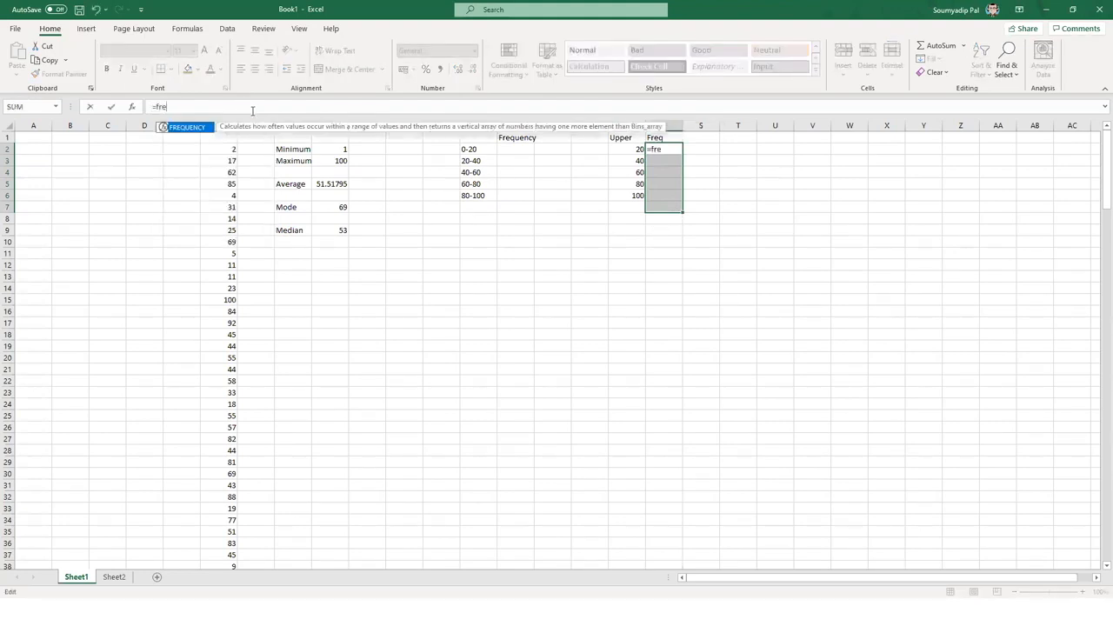
{"action": "key", "text": "Tab"}
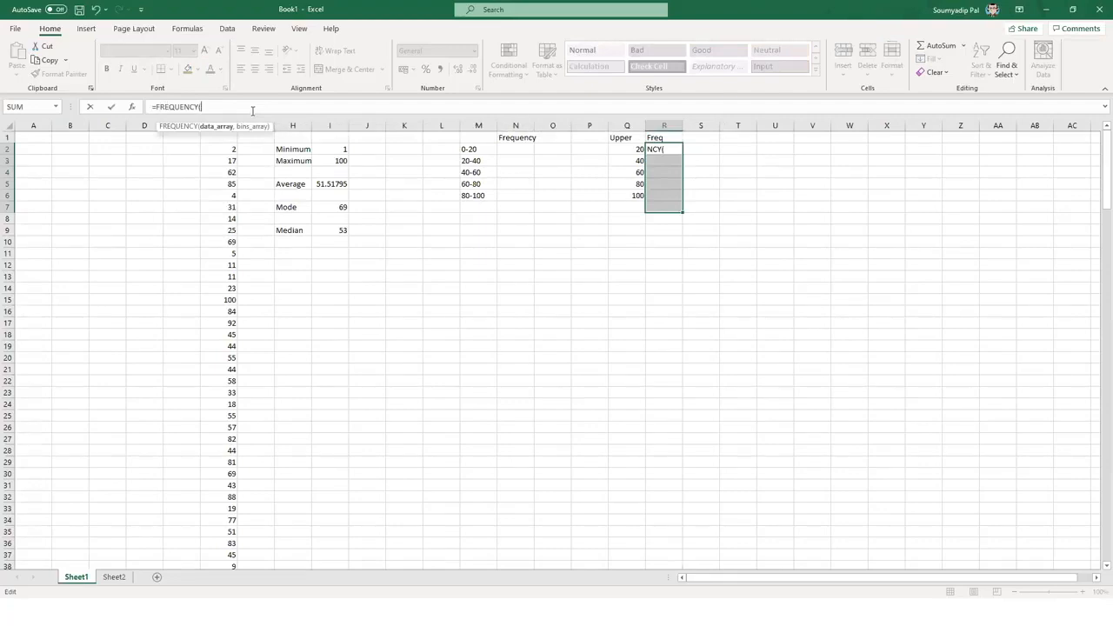
{"action": "left_click", "coordinate": [220, 149]}
{"action": "key", "text": "ctrl+shift+Down"}
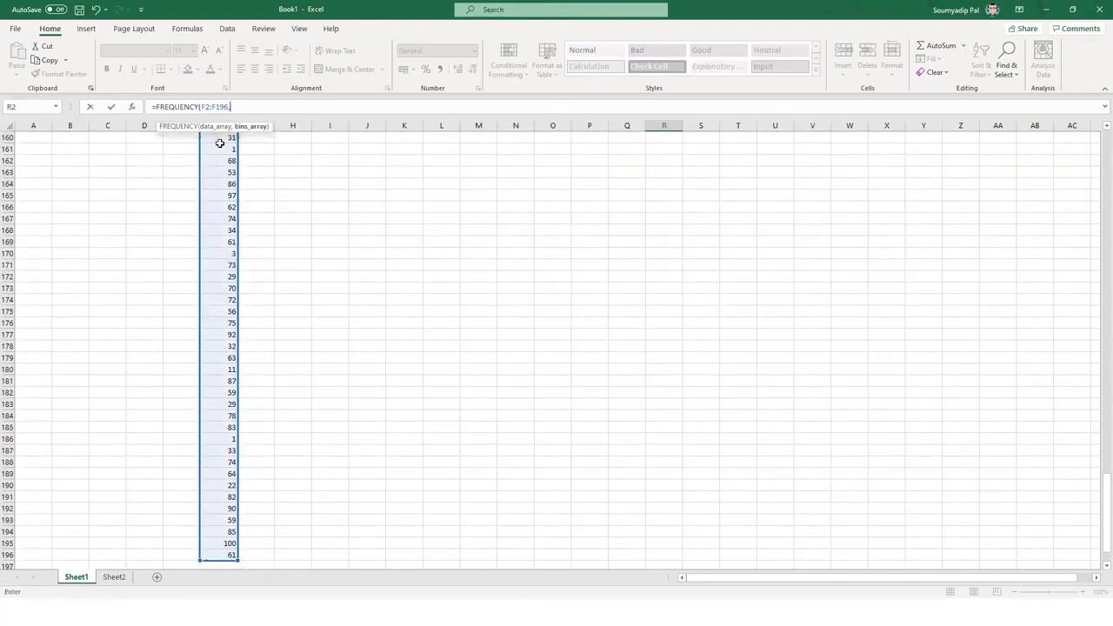
{"action": "type", "text": ","}
{"action": "scroll", "coordinate": [601, 300], "scroll_direction": "up", "scroll_amount": 20}
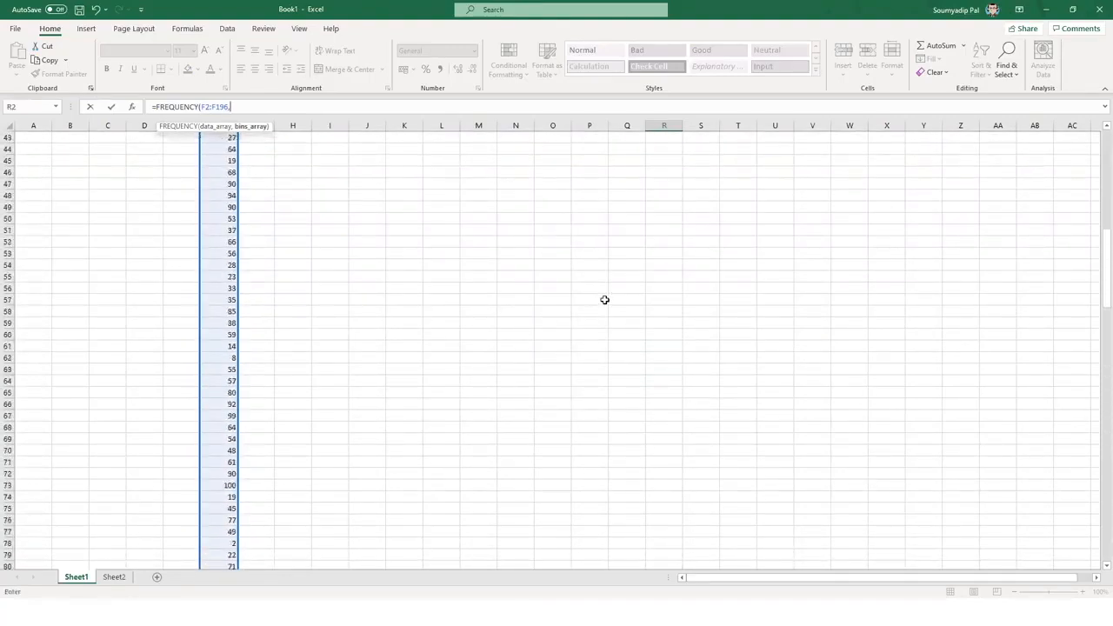
{"action": "left_click_drag", "start_coordinate": [633, 149], "coordinate": [634, 193]}
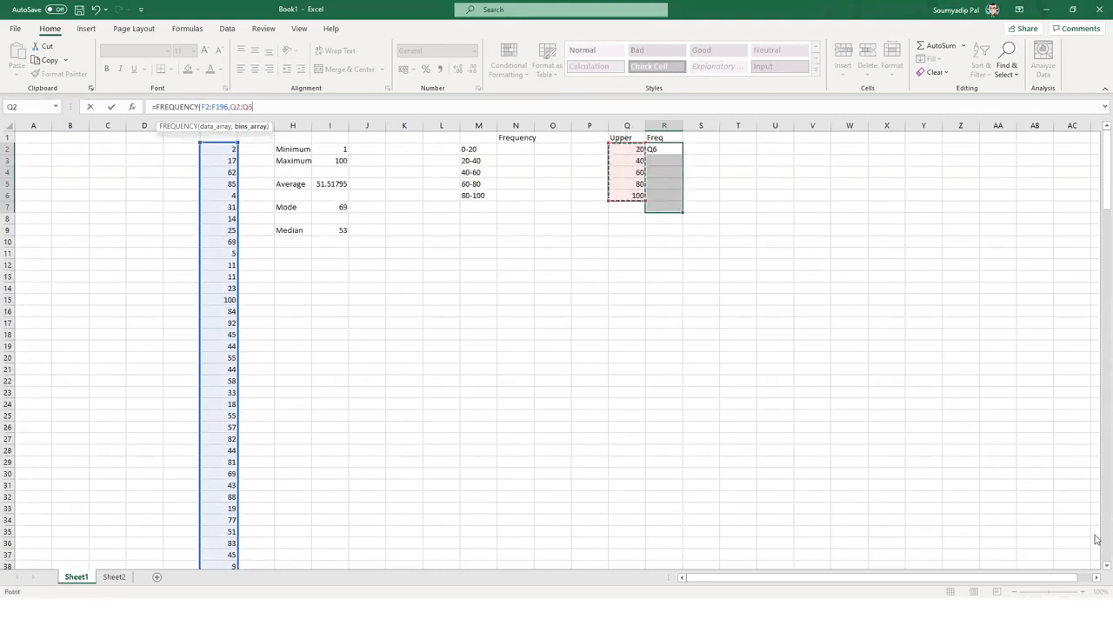
{"action": "key", "text": "Return"}
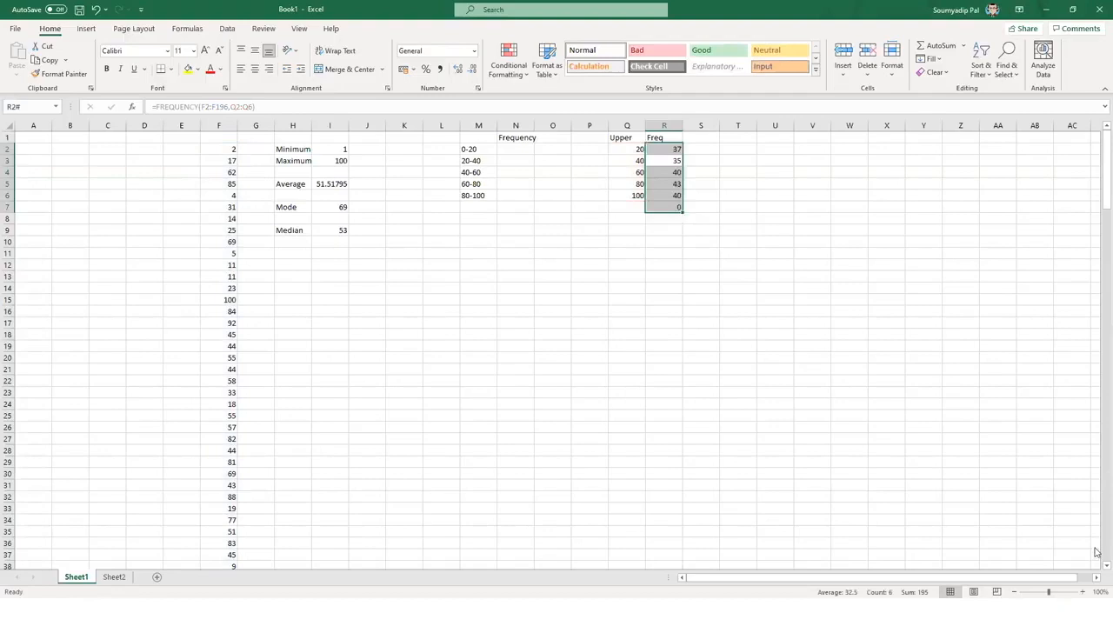
{"action": "left_click", "coordinate": [852, 196]}
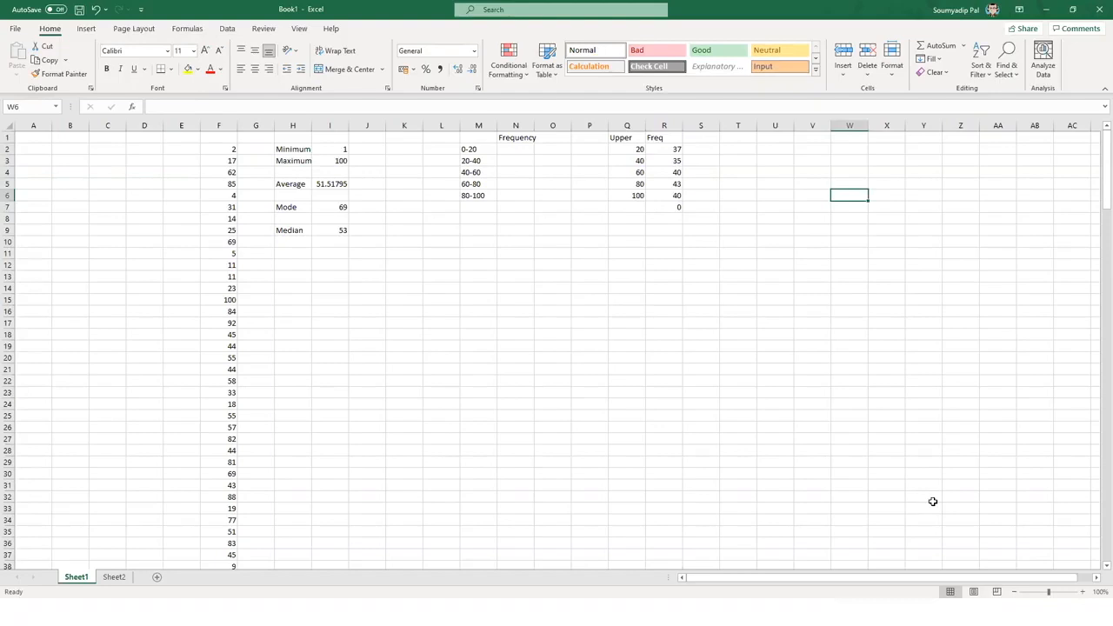
{"action": "left_click_drag", "start_coordinate": [671, 150], "coordinate": [666, 196]}
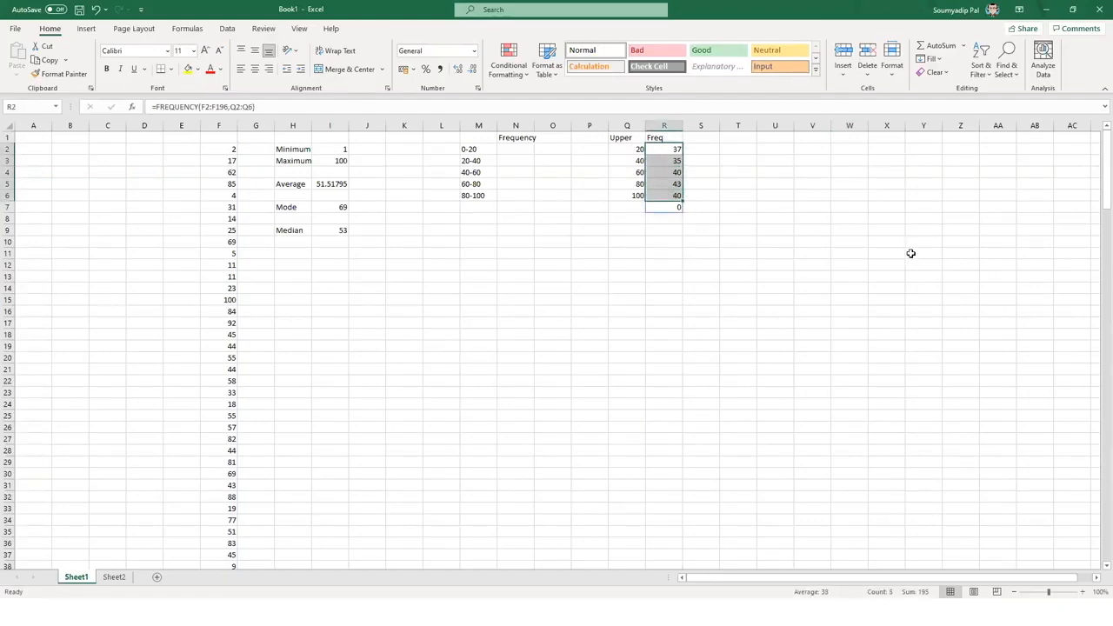
{"action": "left_click", "coordinate": [909, 383]}
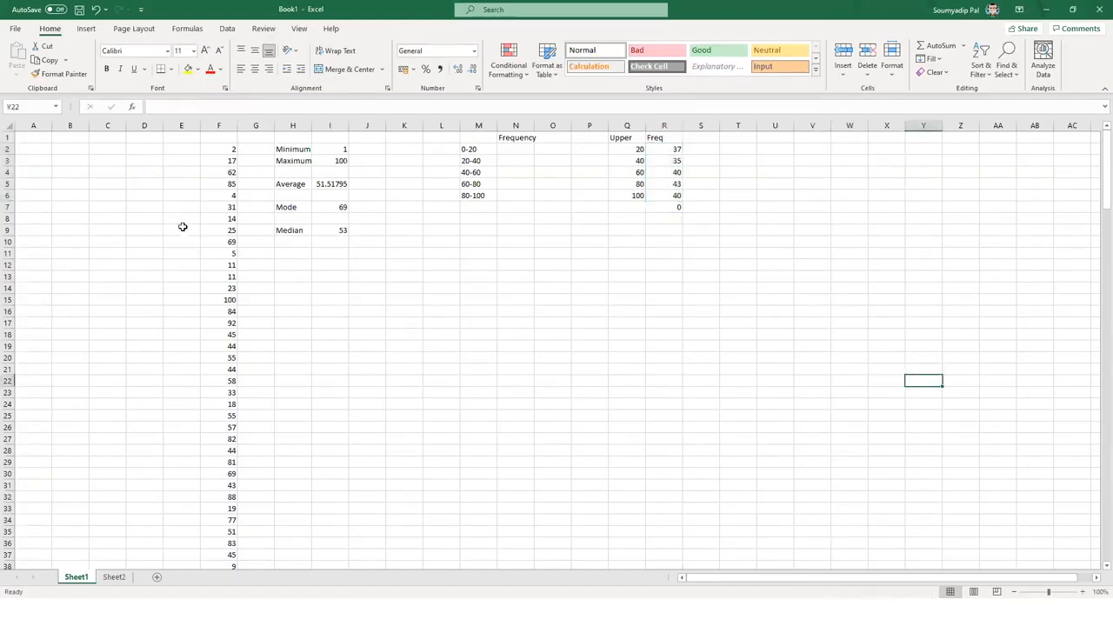
{"action": "left_click", "coordinate": [288, 263]}
{"action": "type", "text": "=count"}
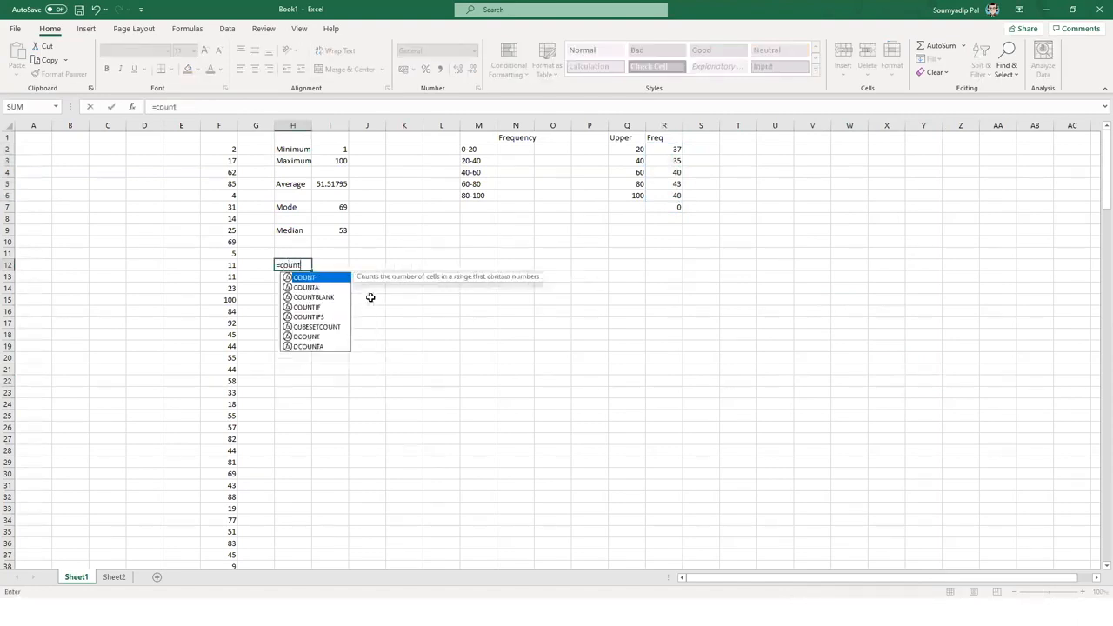
{"action": "type", "text": "("}
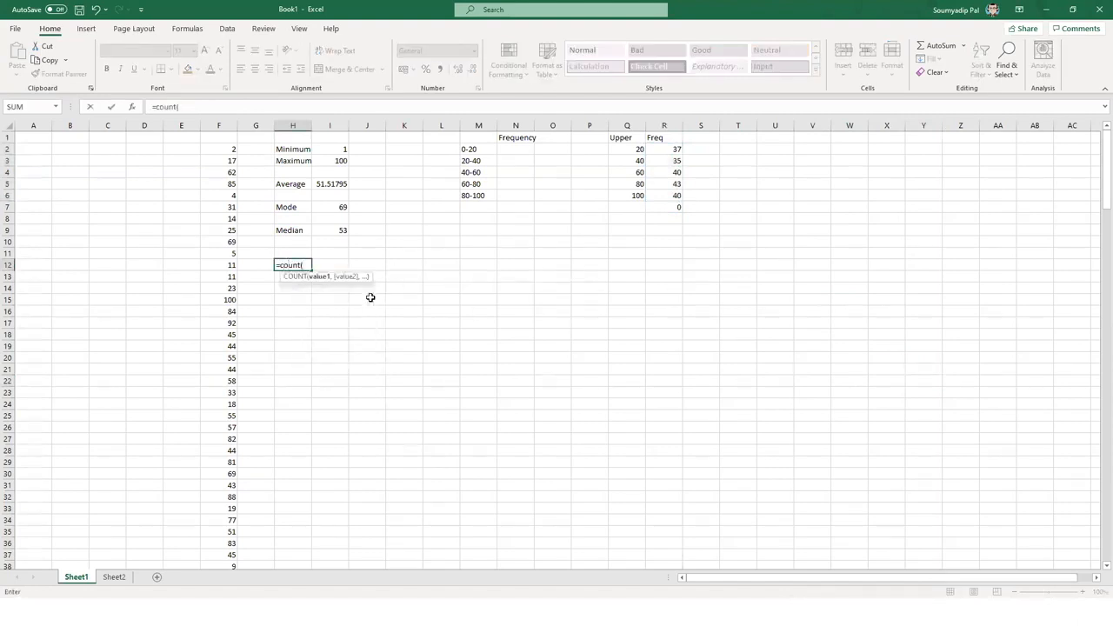
- Complete =COUNT(F2:F196) in H12 so it returns 195
{"action": "key", "text": "Left"}
{"action": "key", "text": "Left"}
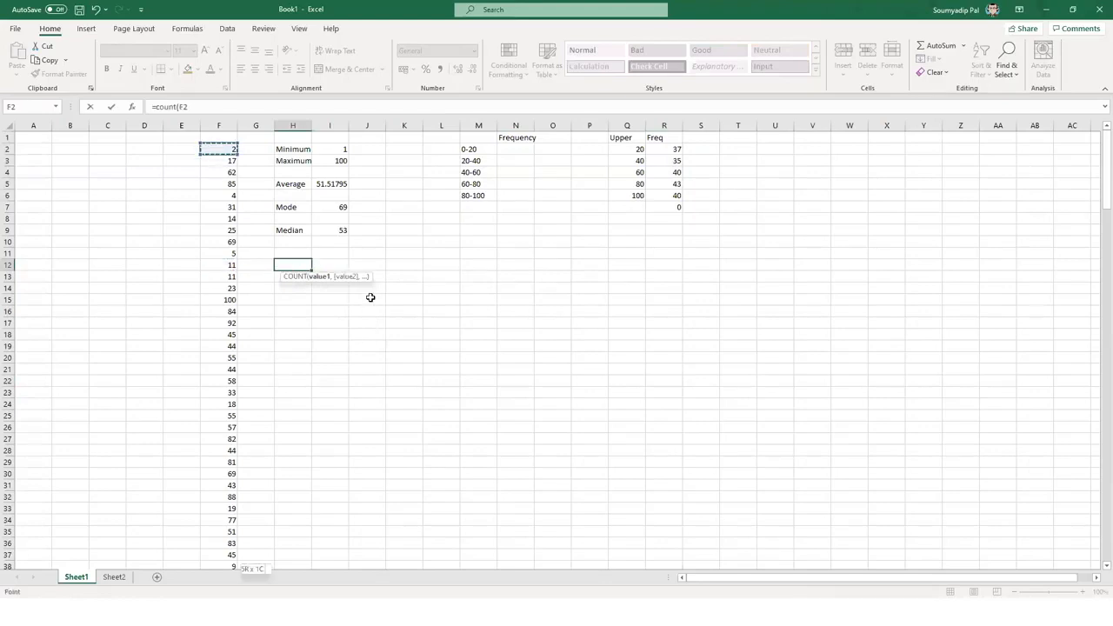
{"action": "key", "text": "ctrl+shift+Down"}
{"action": "key", "text": "Return"}
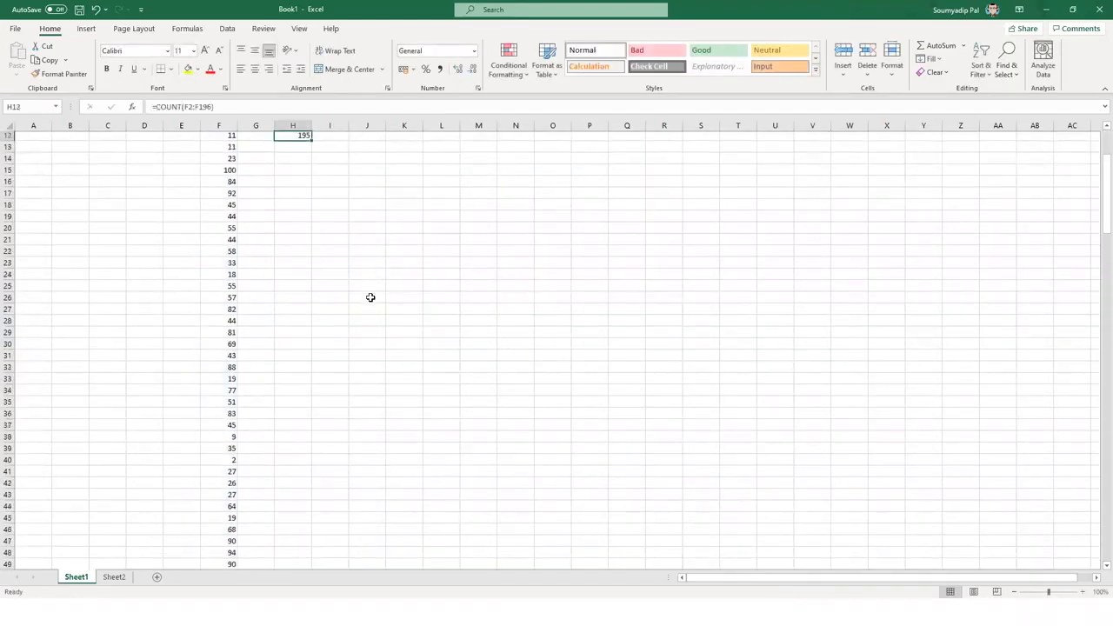
{"action": "key", "text": "Up"}
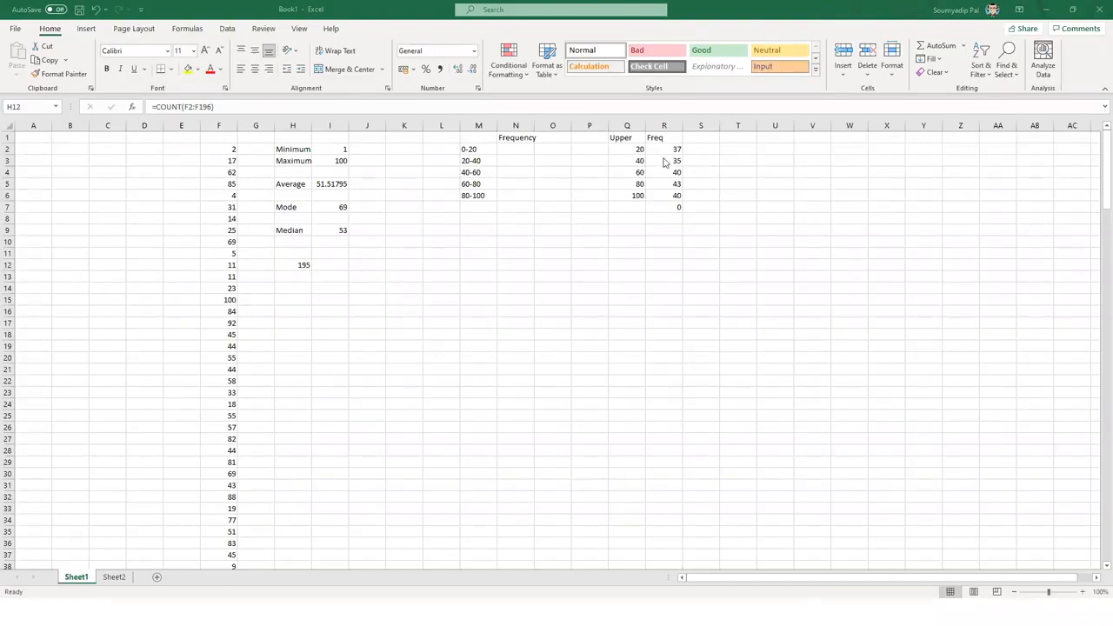
- Delete the FREQUENCY counts from the Freq column
{"action": "left_click", "coordinate": [663, 207]}
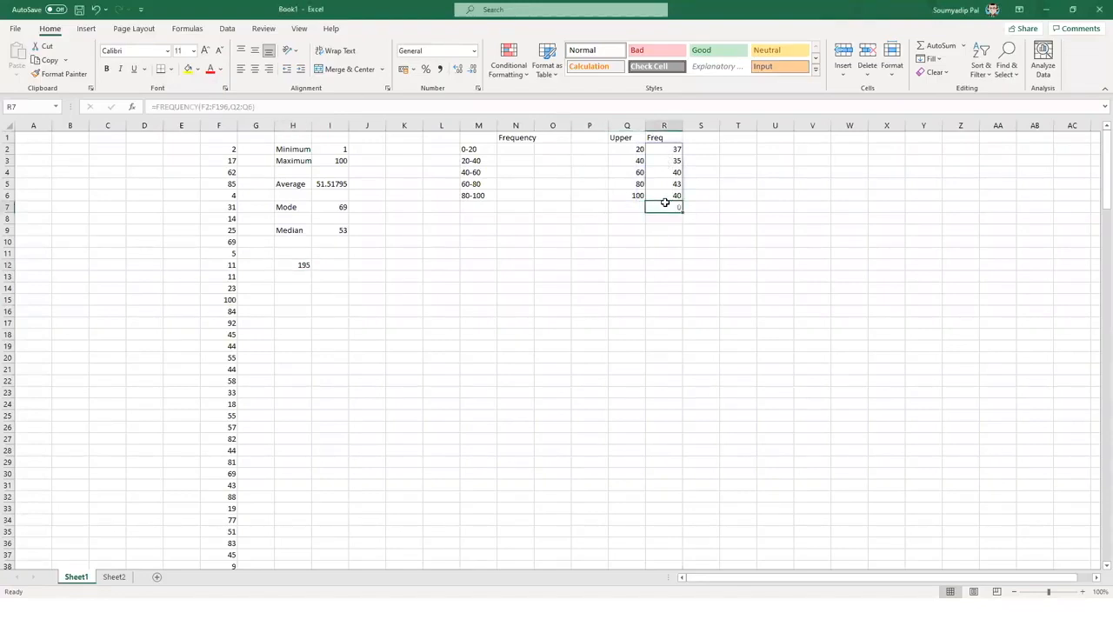
{"action": "key", "text": "Up"}
{"action": "key", "text": "Up"}
{"action": "key", "text": "Up"}
{"action": "key", "text": "Up"}
{"action": "key", "text": "Up"}
{"action": "key", "text": "Delete"}
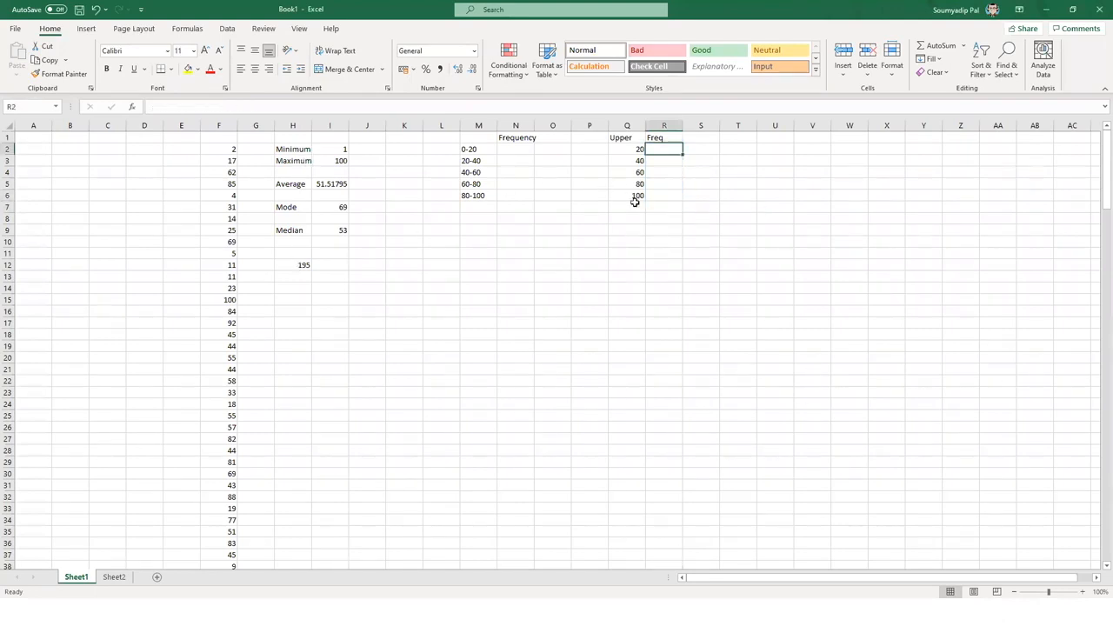
- Clear the Upper limit values 20 to 100 from Q2:Q6
{"action": "left_click", "coordinate": [625, 149]}
{"action": "left_click_drag", "start_coordinate": [623, 180], "coordinate": [625, 197]}
{"action": "key", "text": "Delete"}
{"action": "left_click", "coordinate": [484, 370]}
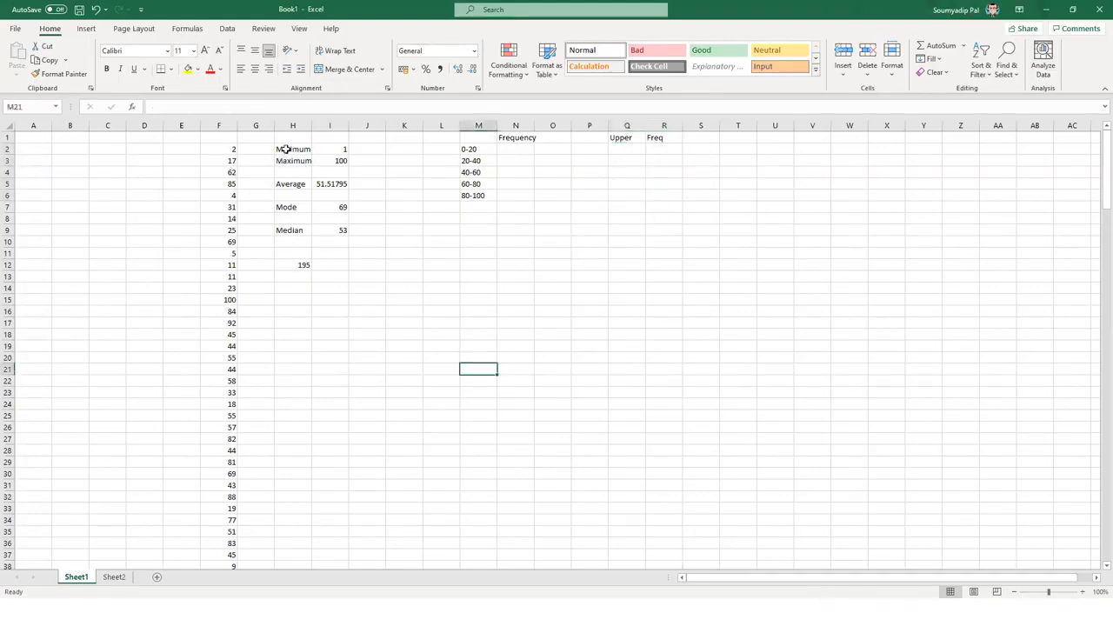
{"action": "left_click_drag", "start_coordinate": [286, 149], "coordinate": [331, 160]}
{"action": "left_click", "coordinate": [624, 348]}
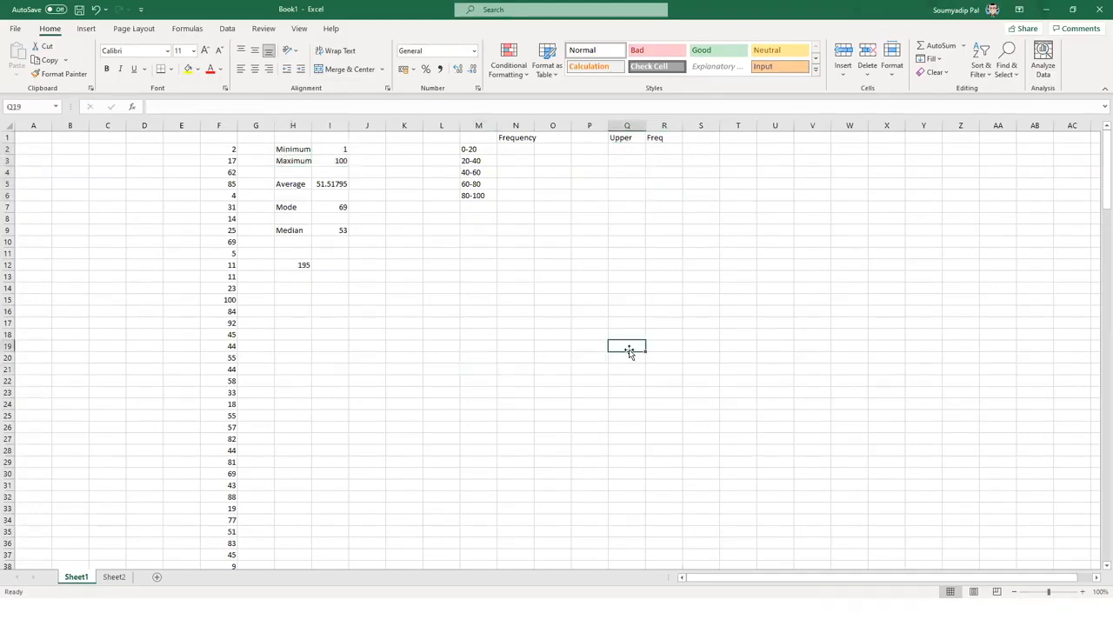
{"action": "left_click", "coordinate": [627, 150]}
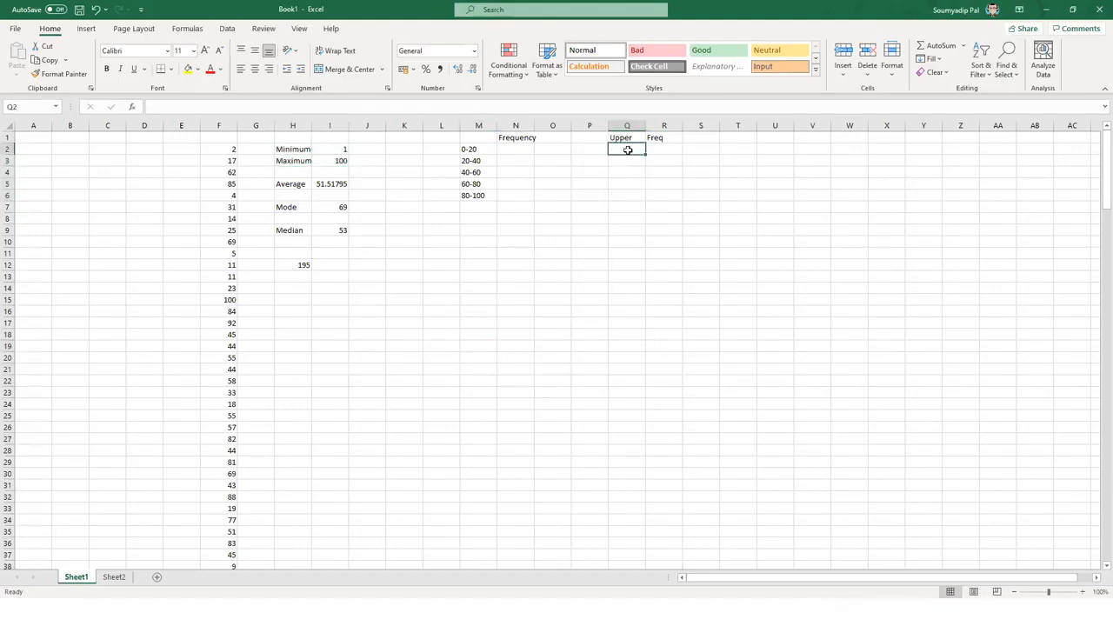
- Re-enter the bin limits 20, 40, 60 and 80 in Q2:Q5
{"action": "type", "text": "20"}
{"action": "key", "text": "Return"}
{"action": "type", "text": "40"}
{"action": "key", "text": "Return"}
{"action": "type", "text": "60"}
{"action": "key", "text": "Return"}
{"action": "type", "text": "80"}
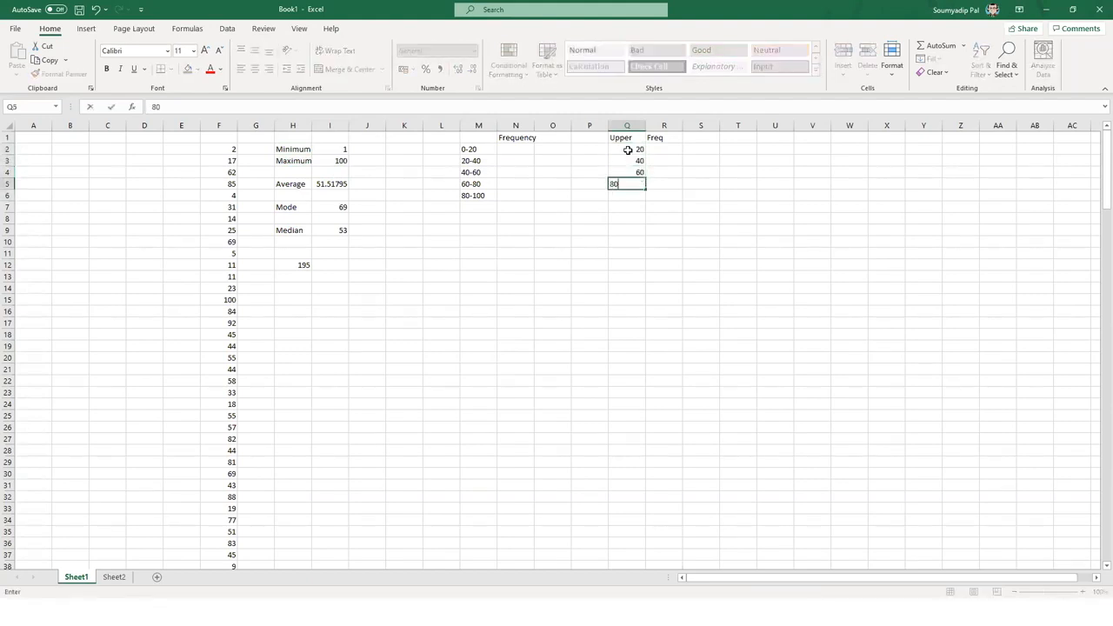
{"action": "left_click", "coordinate": [712, 206]}
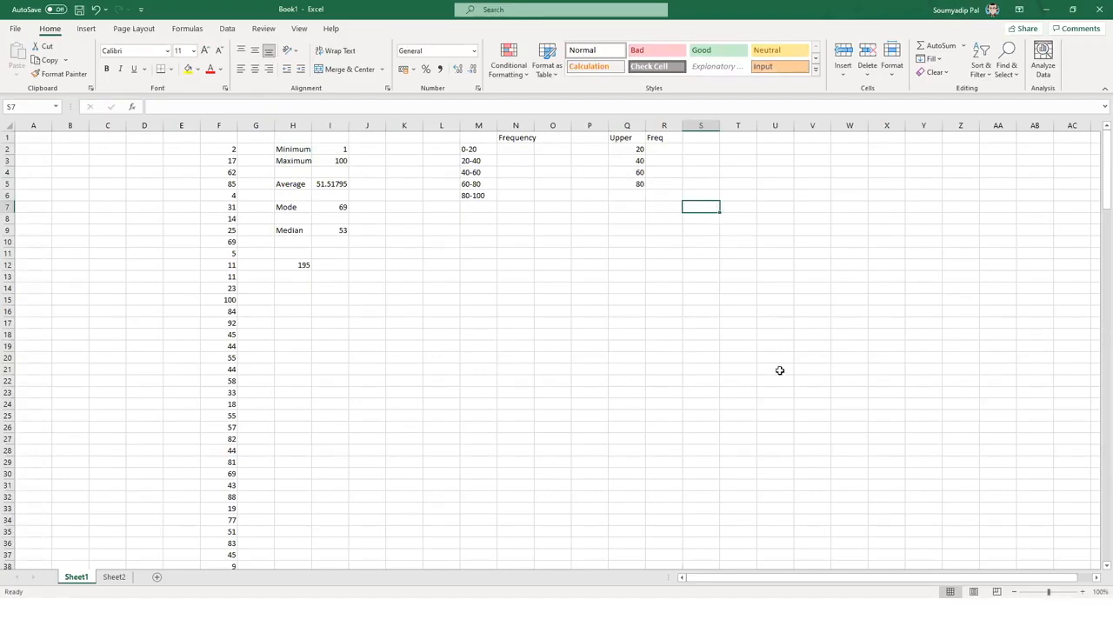
{"action": "left_click_drag", "start_coordinate": [663, 148], "coordinate": [669, 183]}
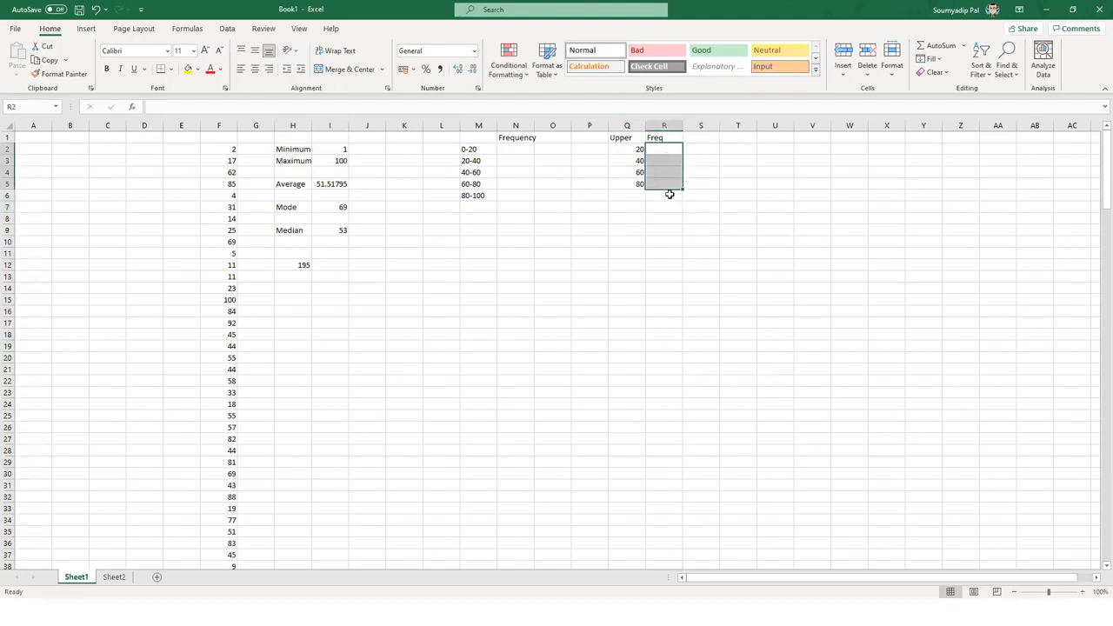
- Enter =FREQUENCY(F2:F196,Q2:Q5) in R2, spilling counts 37, 35, 40, 43, 40 into R2:R6
{"action": "left_click", "coordinate": [669, 194]}
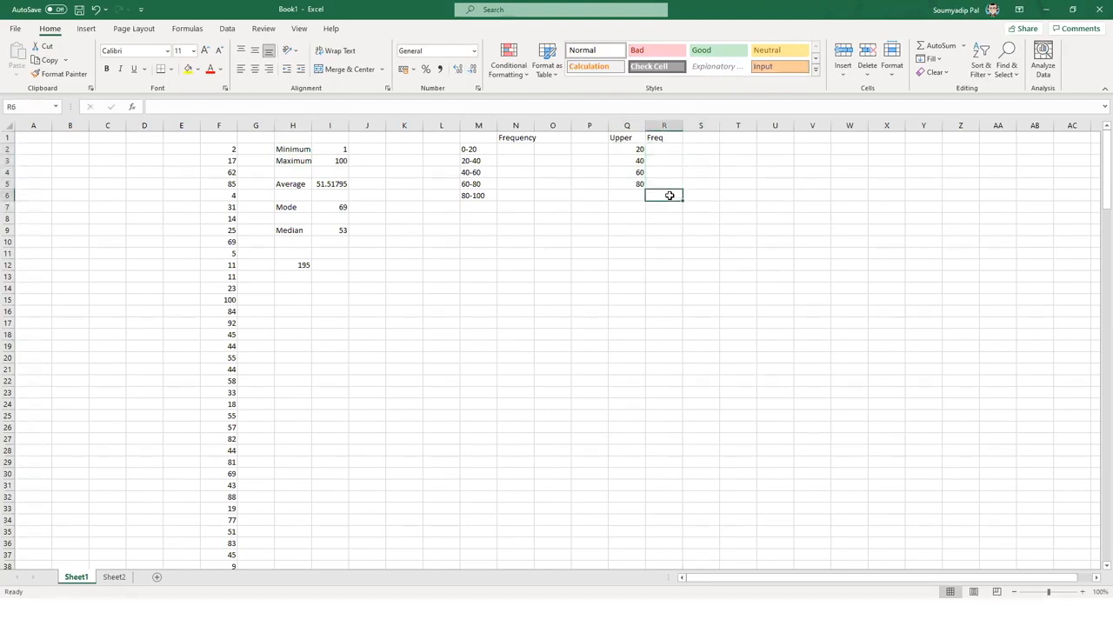
{"action": "left_click", "coordinate": [672, 149]}
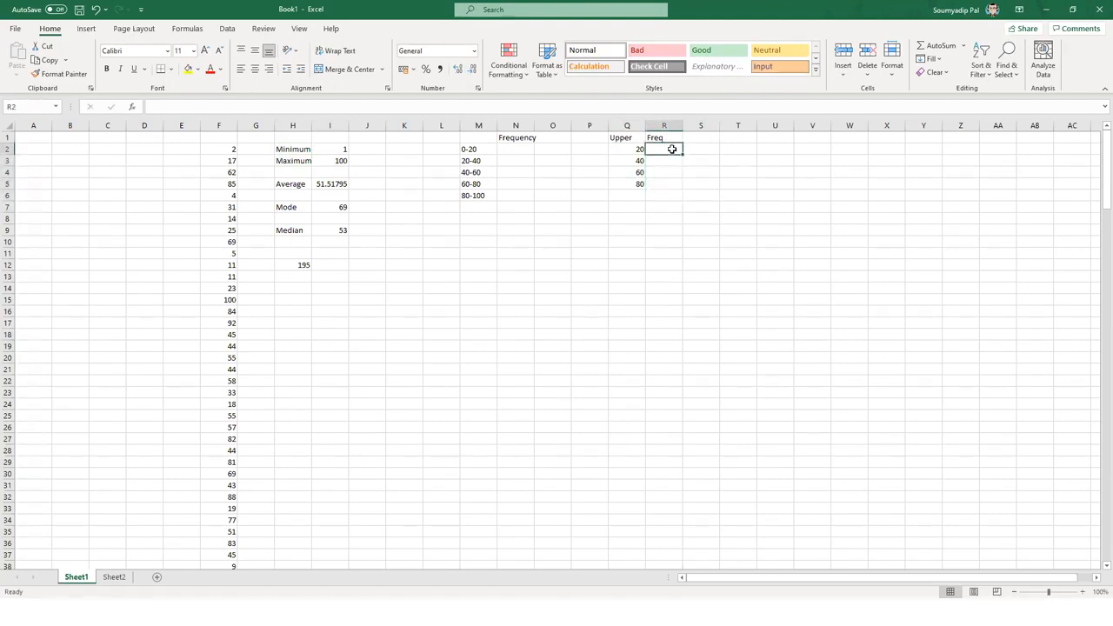
{"action": "type", "text": "="}
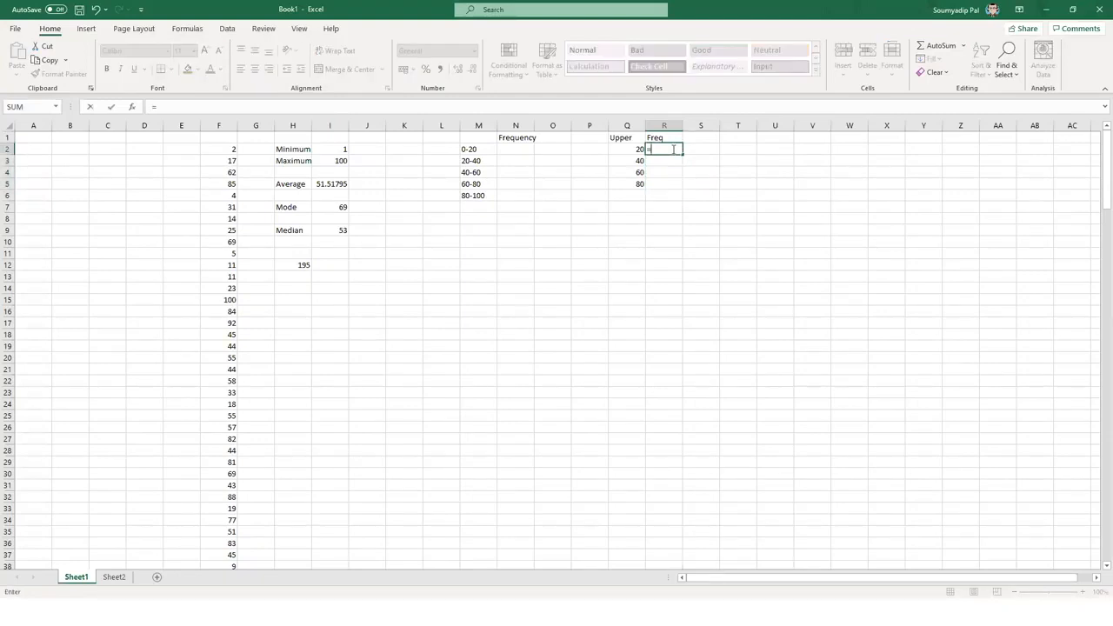
{"action": "type", "text": "fre"}
{"action": "key", "text": "Tab"}
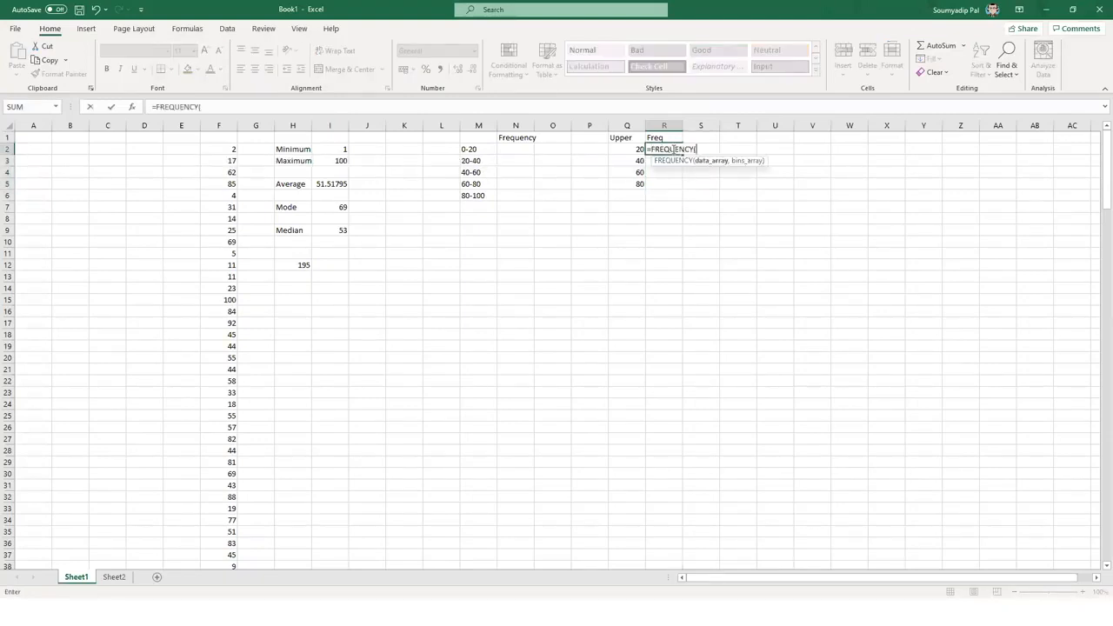
{"action": "key", "text": "Left"}
{"action": "key", "text": "Left"}
{"action": "key", "text": "Left"}
{"action": "key", "text": "Left"}
{"action": "key", "text": "Left"}
{"action": "key", "text": "Left"}
{"action": "key", "text": "Left"}
{"action": "key", "text": "Left"}
{"action": "key", "text": "Left"}
{"action": "key", "text": "Left"}
{"action": "key", "text": "Left"}
{"action": "key", "text": "Left"}
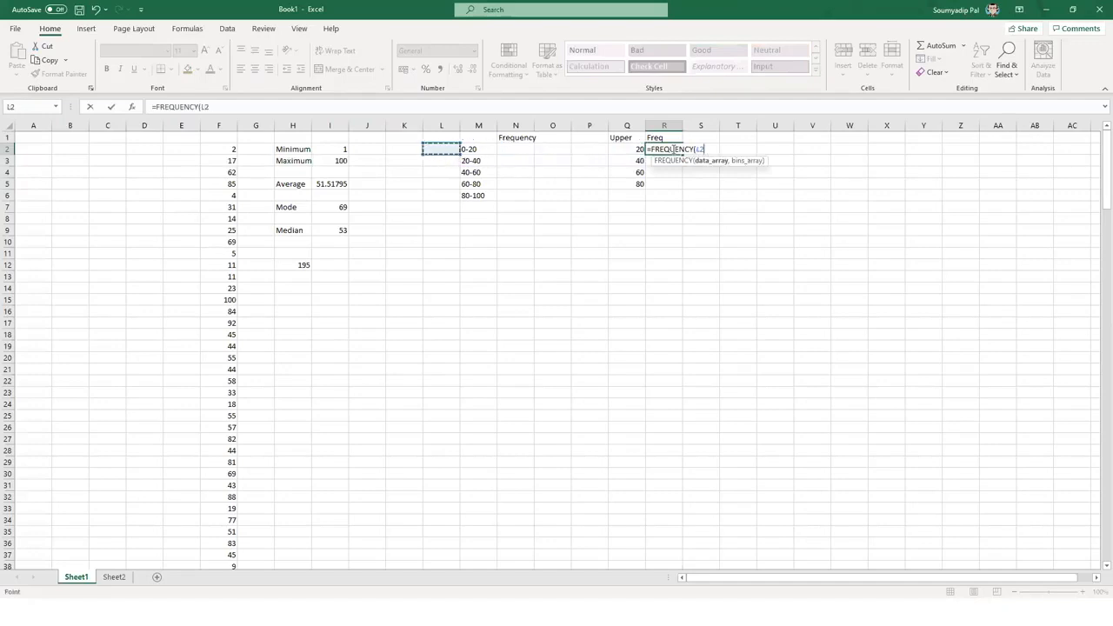
{"action": "key", "text": "ctrl+shift+Down"}
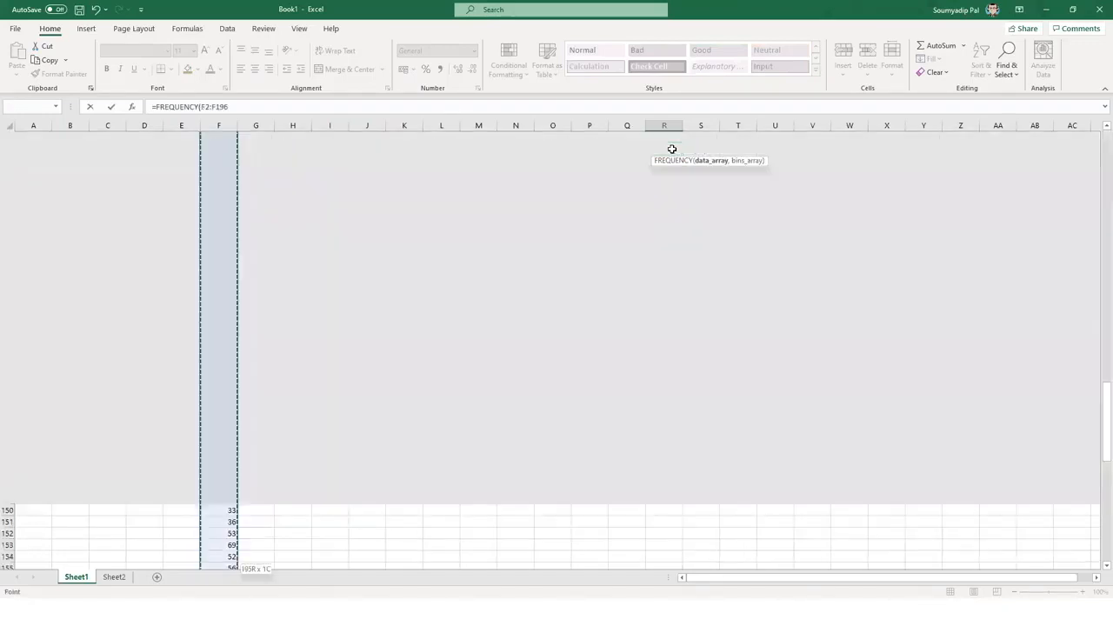
{"action": "type", "text": ","}
{"action": "key", "text": "Left"}
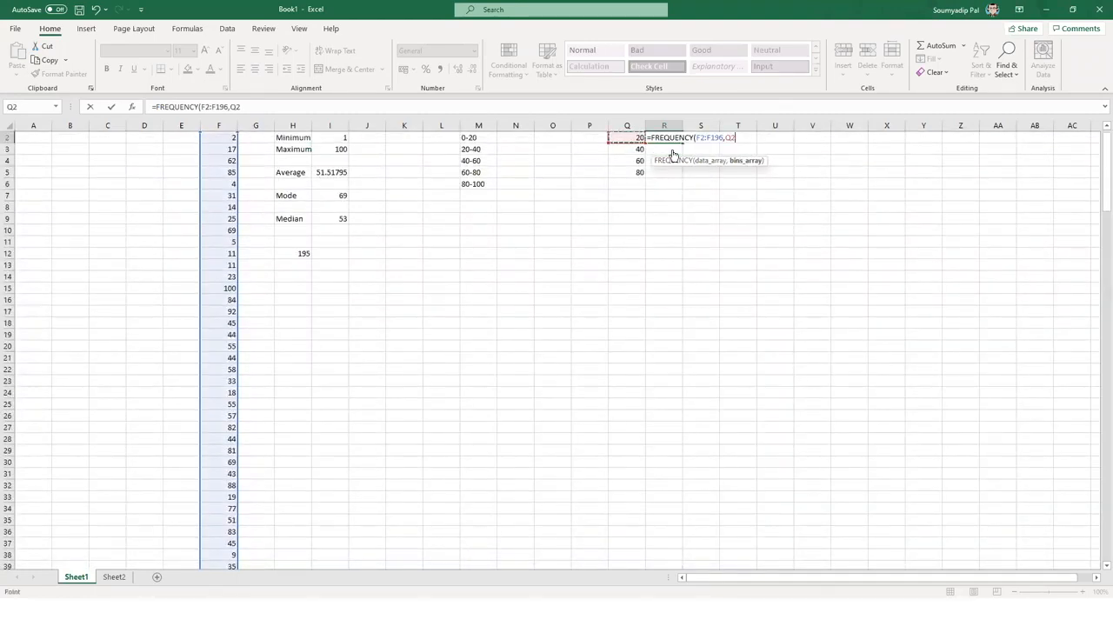
{"action": "key", "text": "ctrl+shift+Down"}
{"action": "key", "text": "Return"}
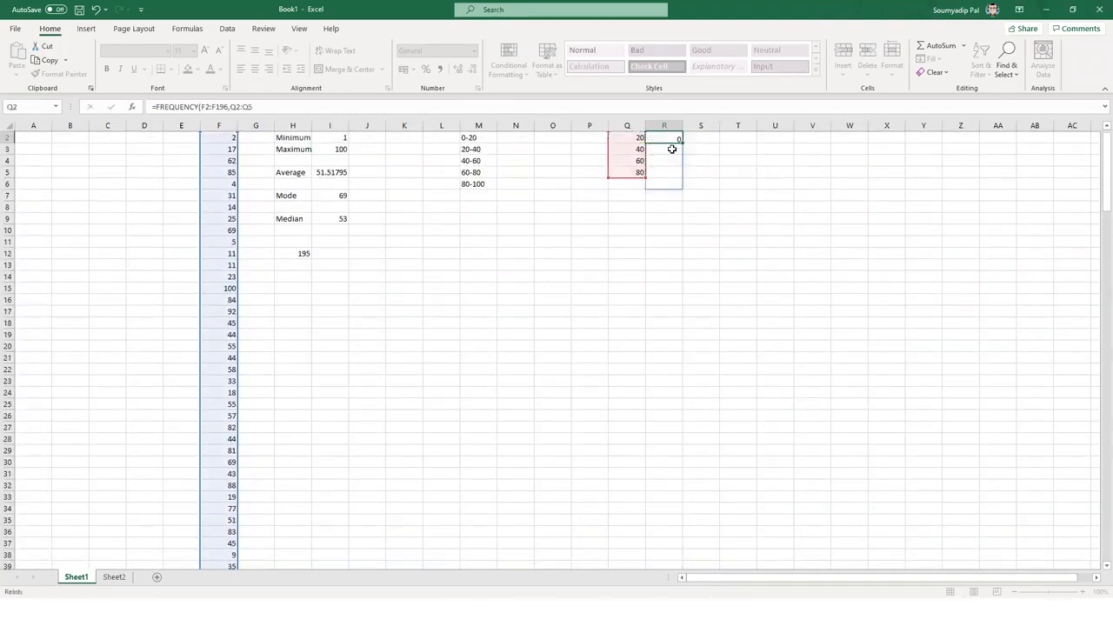
{"action": "scroll", "coordinate": [721, 211], "scroll_direction": "up", "scroll_amount": 1}
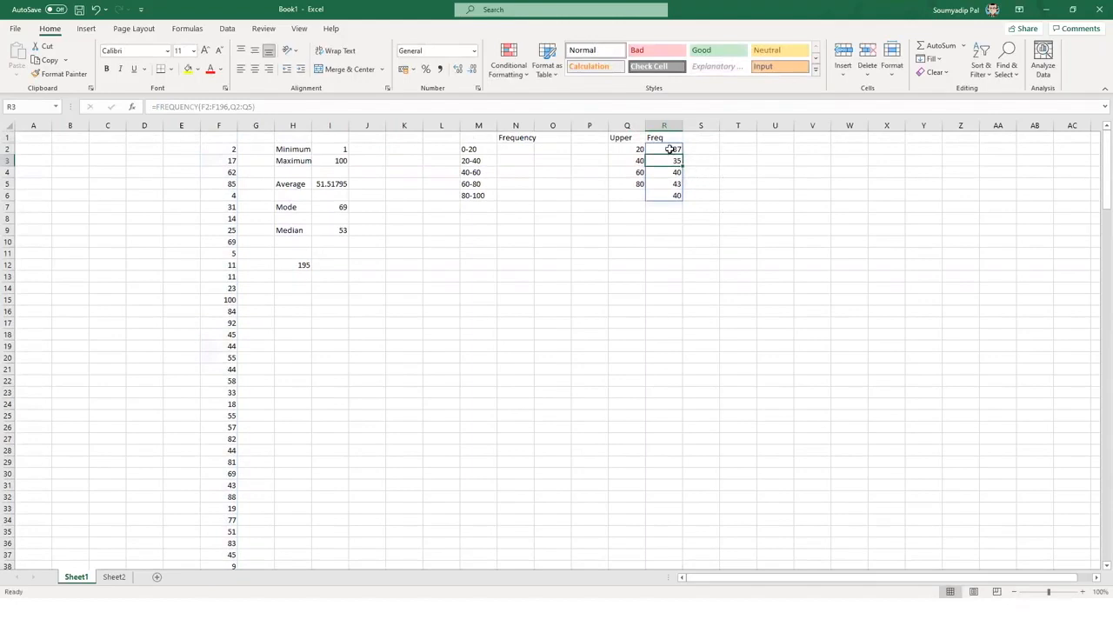
{"action": "left_click", "coordinate": [633, 149]}
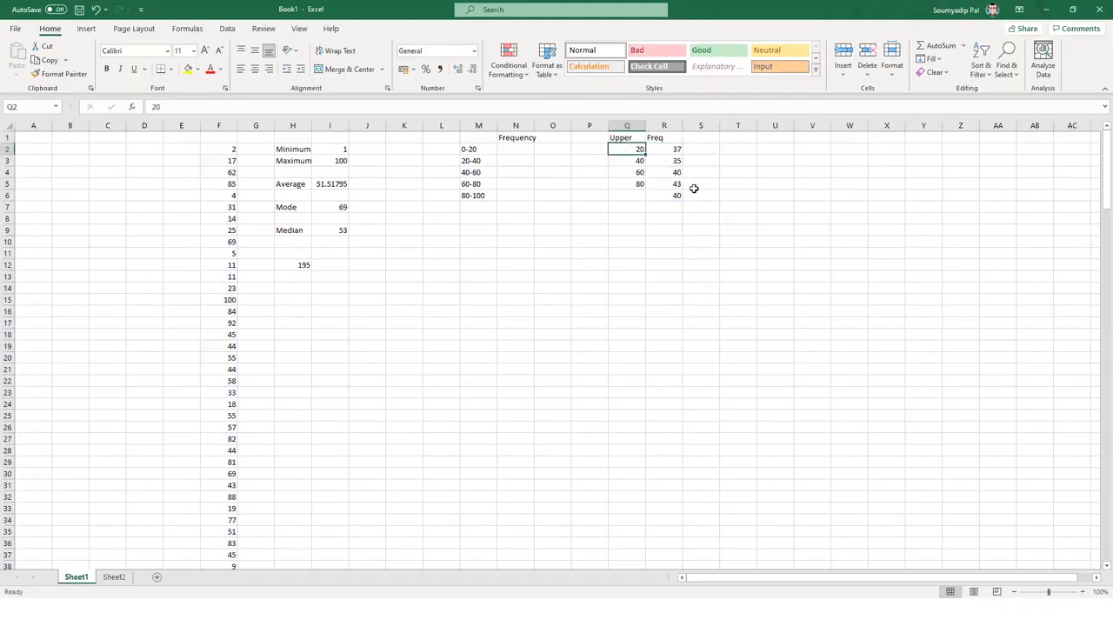
- Type 'Above 80' in Q6 to label the last count of 40
{"action": "left_click", "coordinate": [631, 199]}
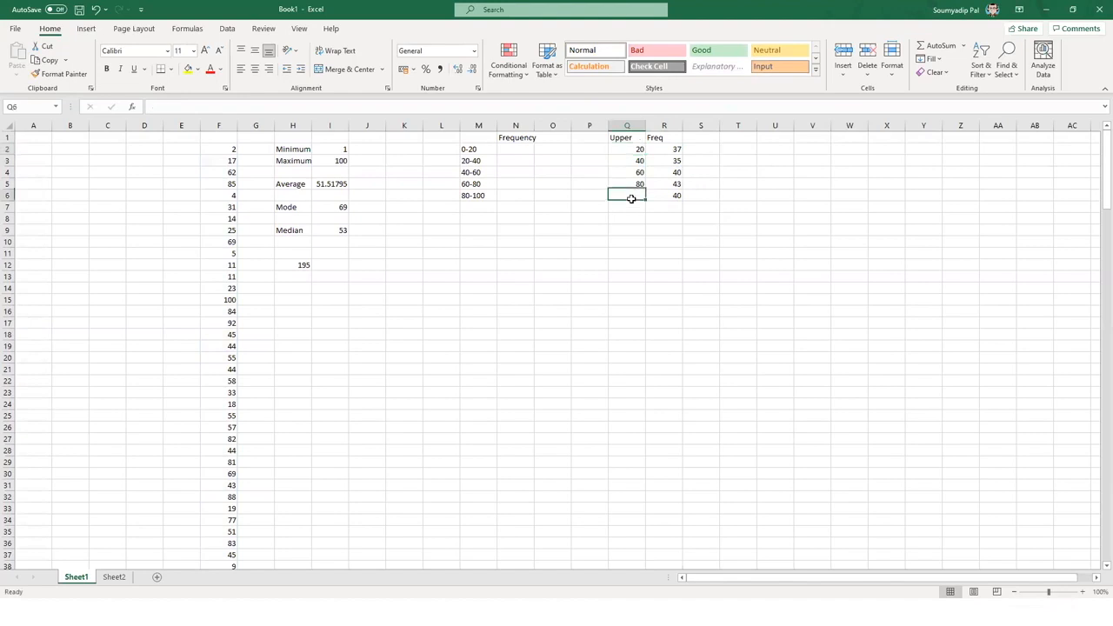
{"action": "type", "text": "Abo"}
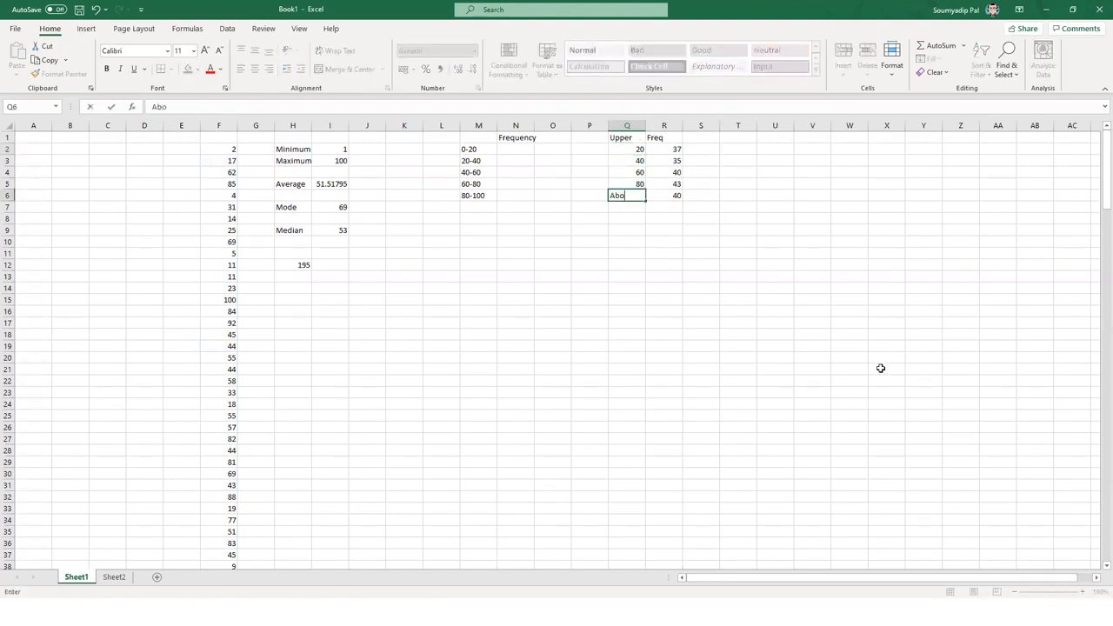
{"action": "type", "text": "ve 80"}
{"action": "key", "text": "Return"}
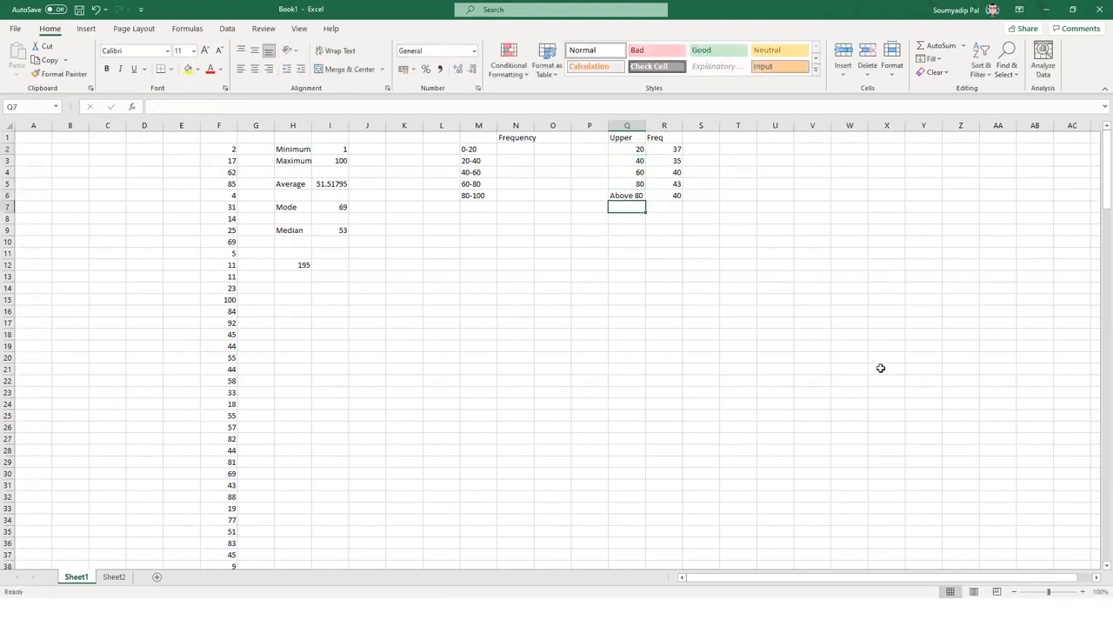
{"action": "left_click", "coordinate": [665, 196]}
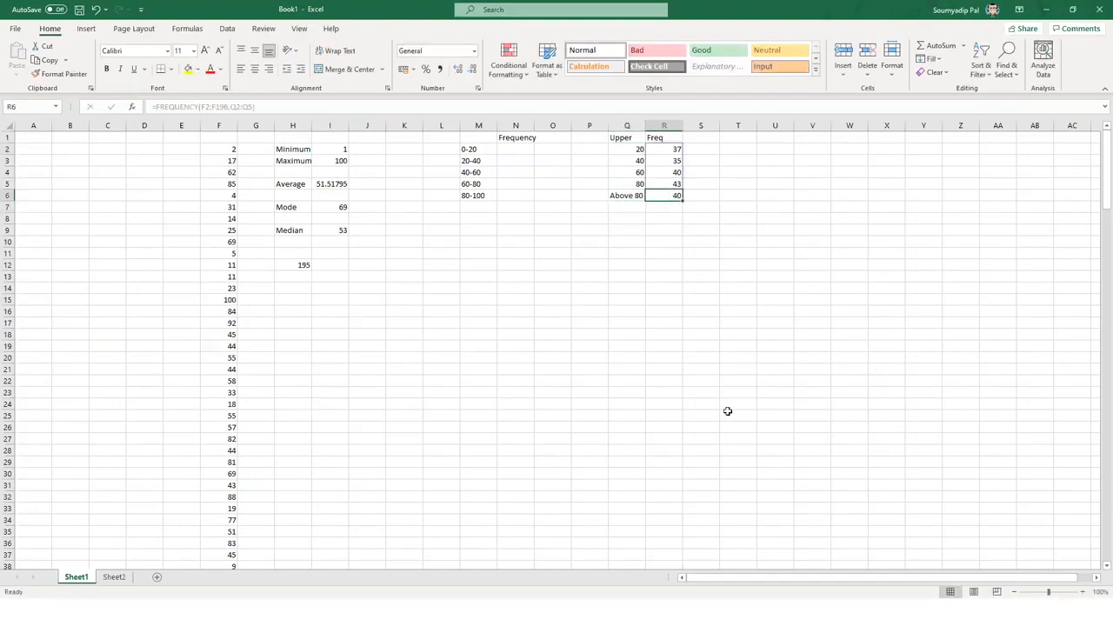
{"action": "left_click", "coordinate": [737, 460]}
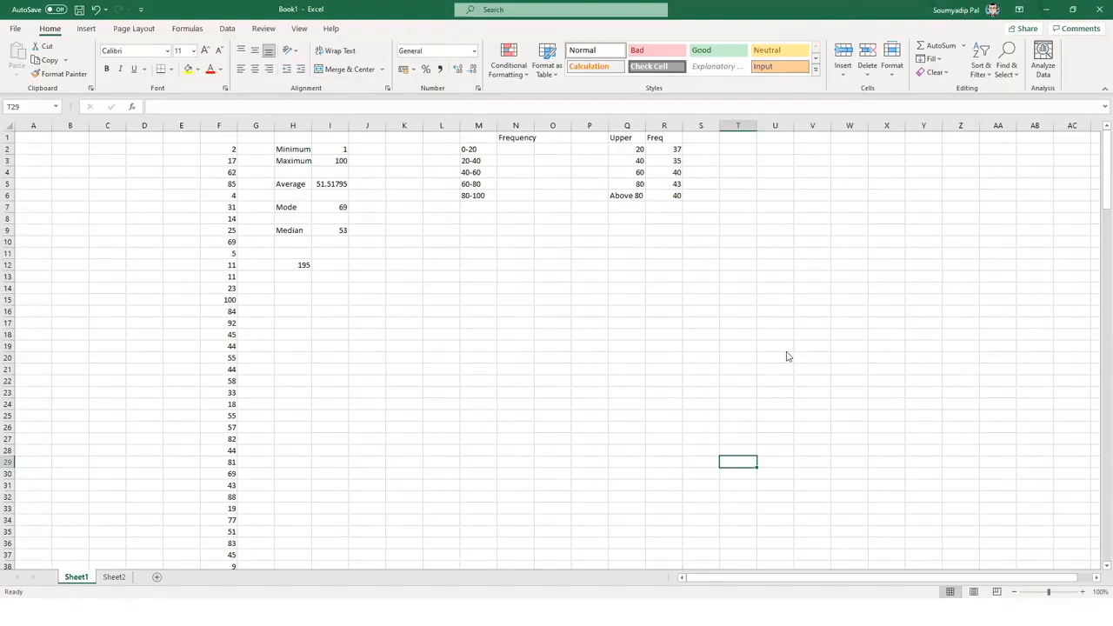
{"action": "key", "text": "alt+Tab"}
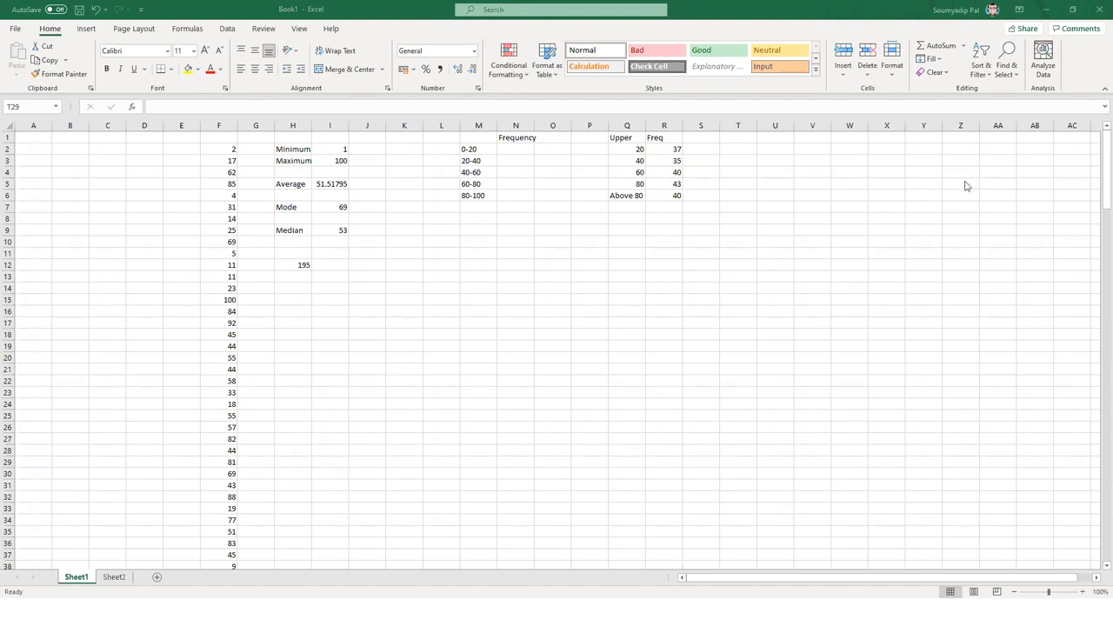
- Return to Excel and select U2:U7, then move to Sheet2 with its Name/Score chart
{"action": "left_click", "coordinate": [659, 143]}
{"action": "left_click_drag", "start_coordinate": [764, 148], "coordinate": [758, 209]}
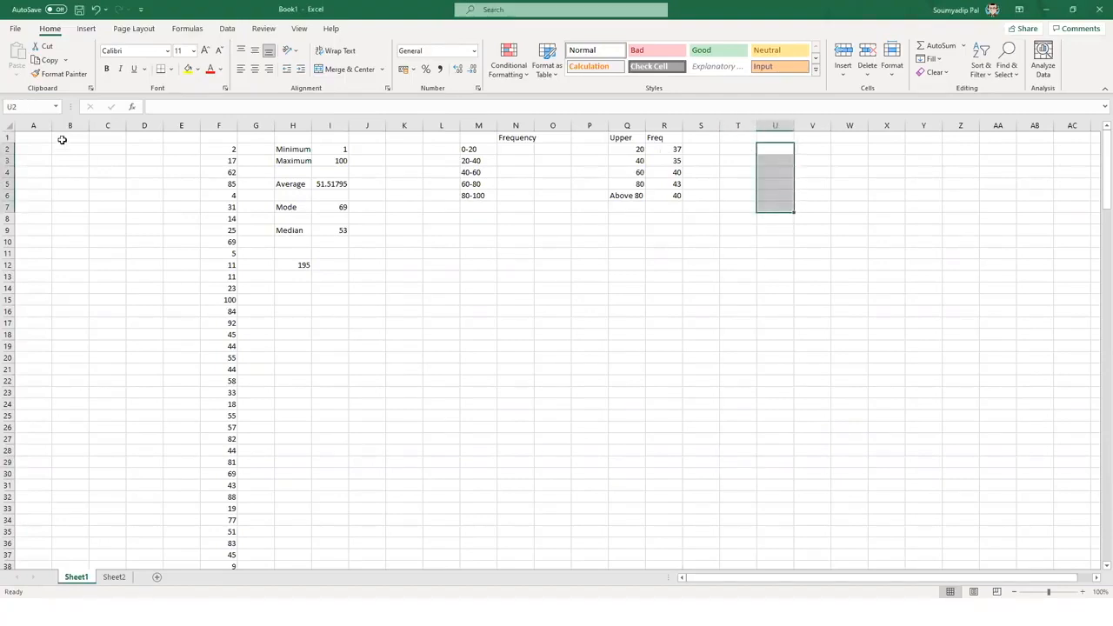
{"action": "left_click", "coordinate": [179, 105]}
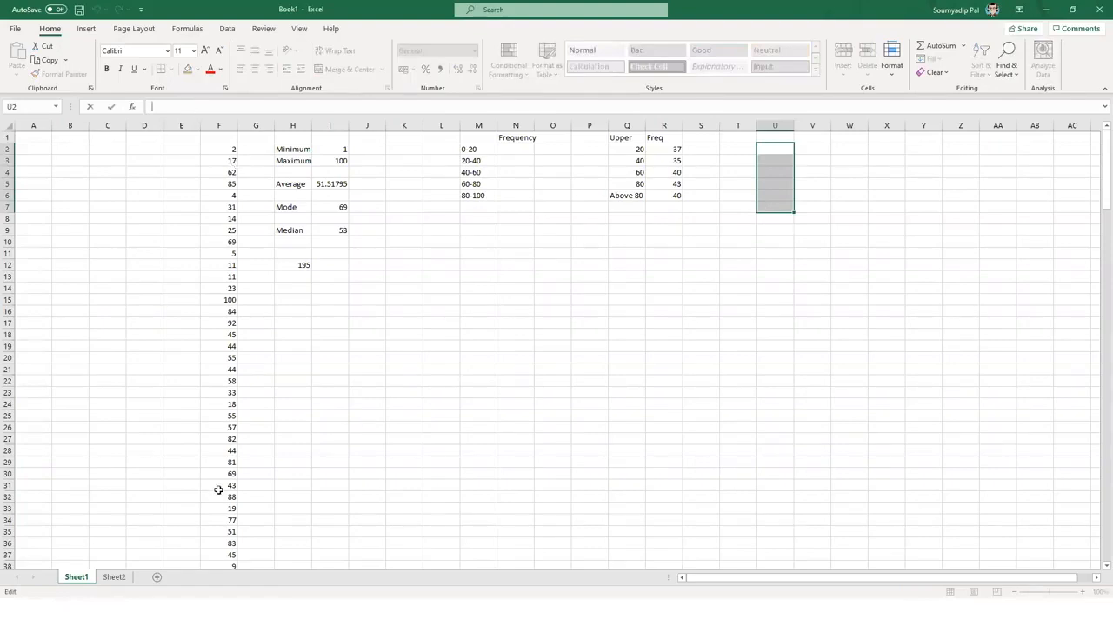
{"action": "left_click", "coordinate": [114, 576]}
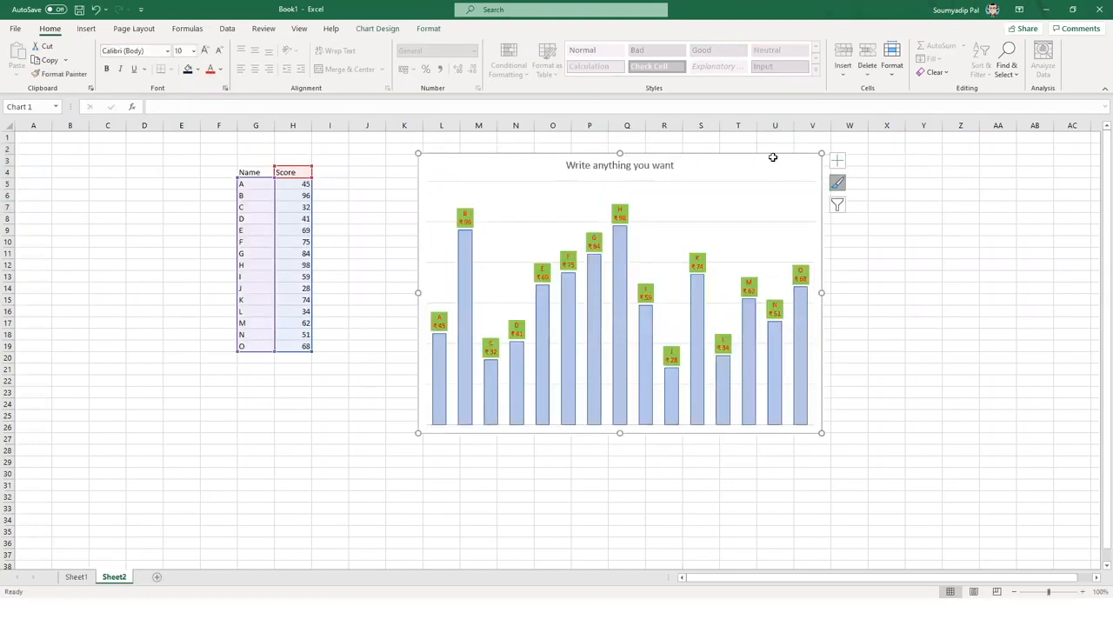
- Delete the column chart from Sheet2 and switch to the Stacked Bar Charts slideshow
{"action": "key", "text": "Delete"}
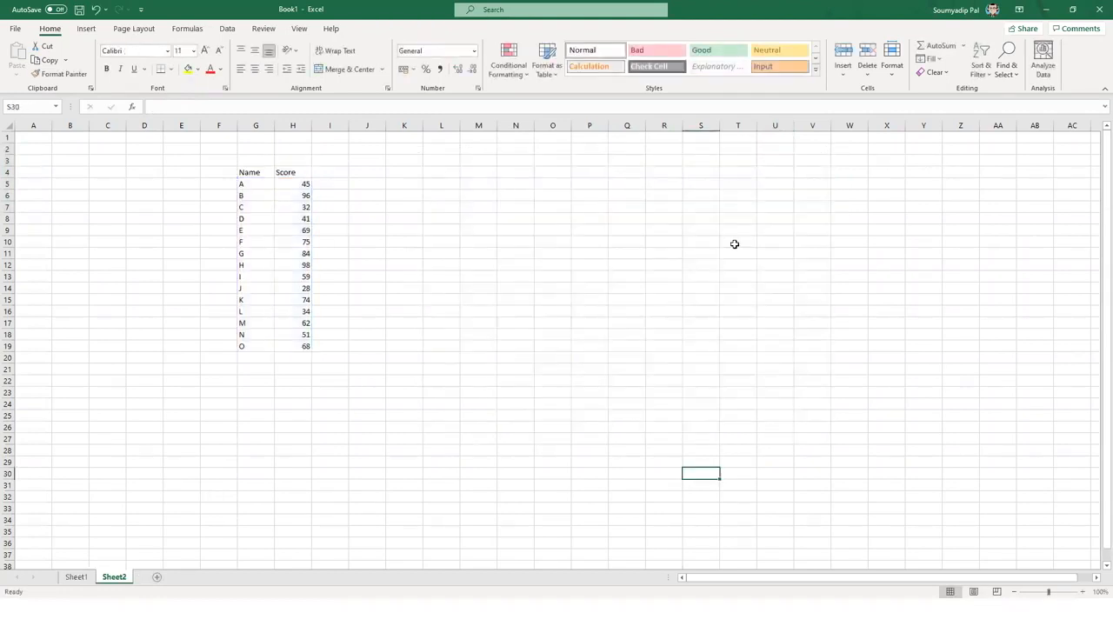
{"action": "key", "text": "alt+Tab"}
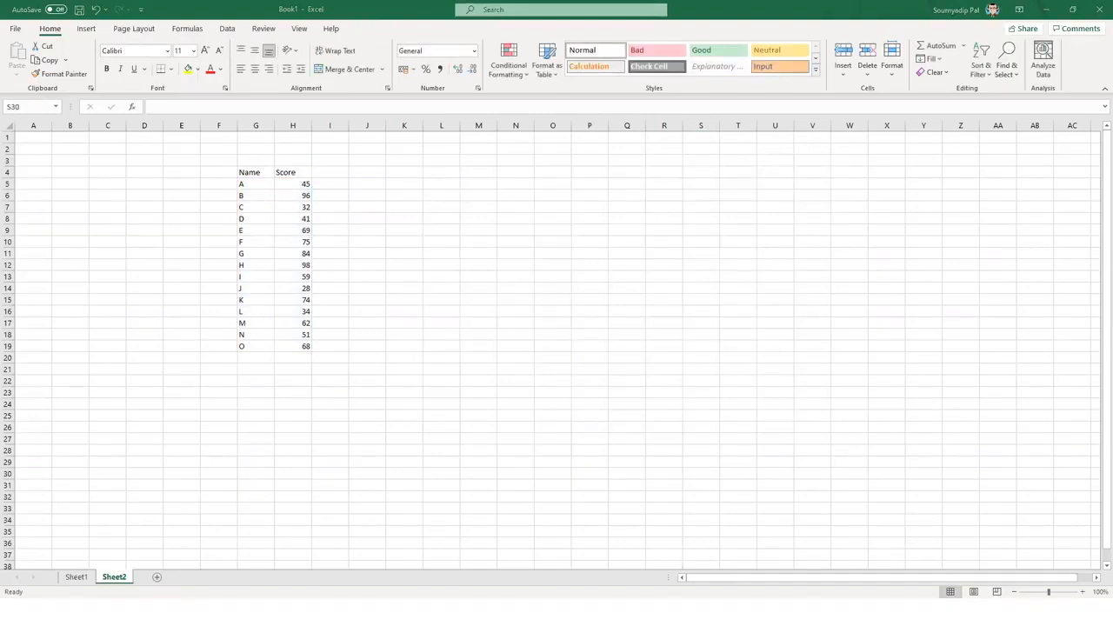
{"action": "key", "text": "alt+Tab"}
{"action": "left_click", "coordinate": [817, 171]}
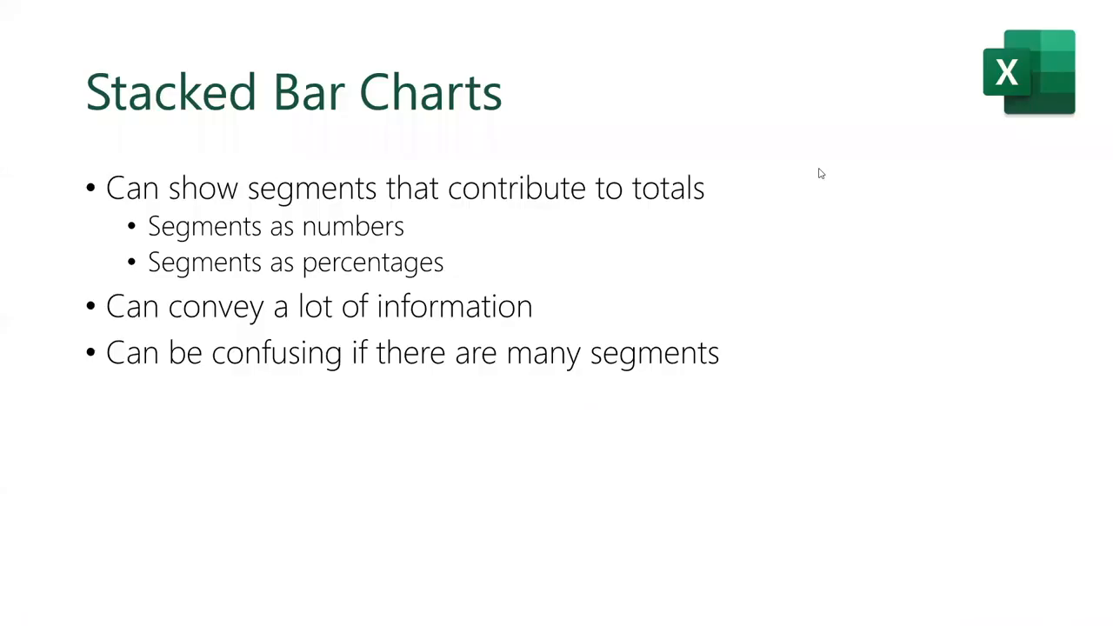
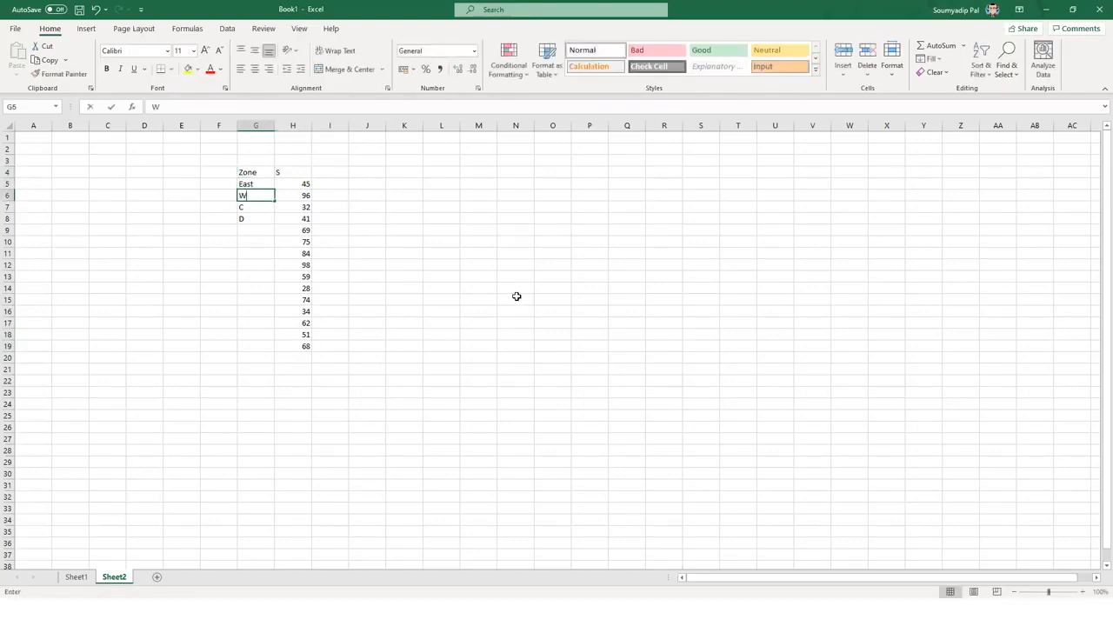
- Enter the zone names West, North and South below East
{"action": "key", "text": "Return"}
{"action": "type", "text": "North"}
{"action": "key", "text": "Return"}
{"action": "type", "text": "South"}
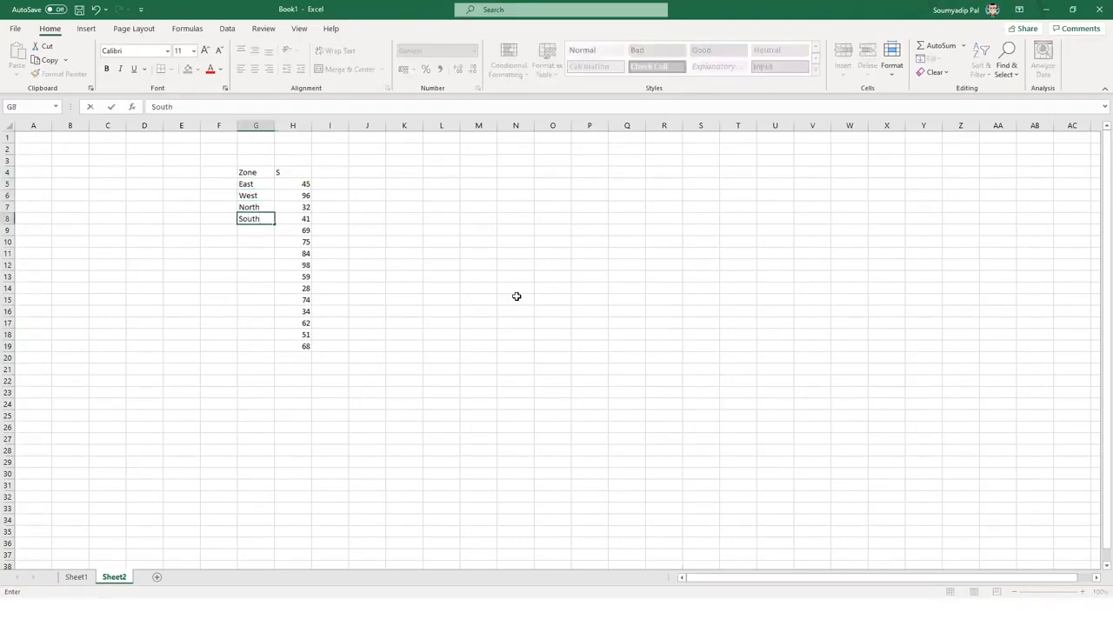
{"action": "key", "text": "Right"}
- Type the value headings I1, I2 and I3 across the row above the zones
{"action": "key", "text": "Up"}
{"action": "key", "text": "Up"}
{"action": "key", "text": "Up"}
{"action": "key", "text": "Up"}
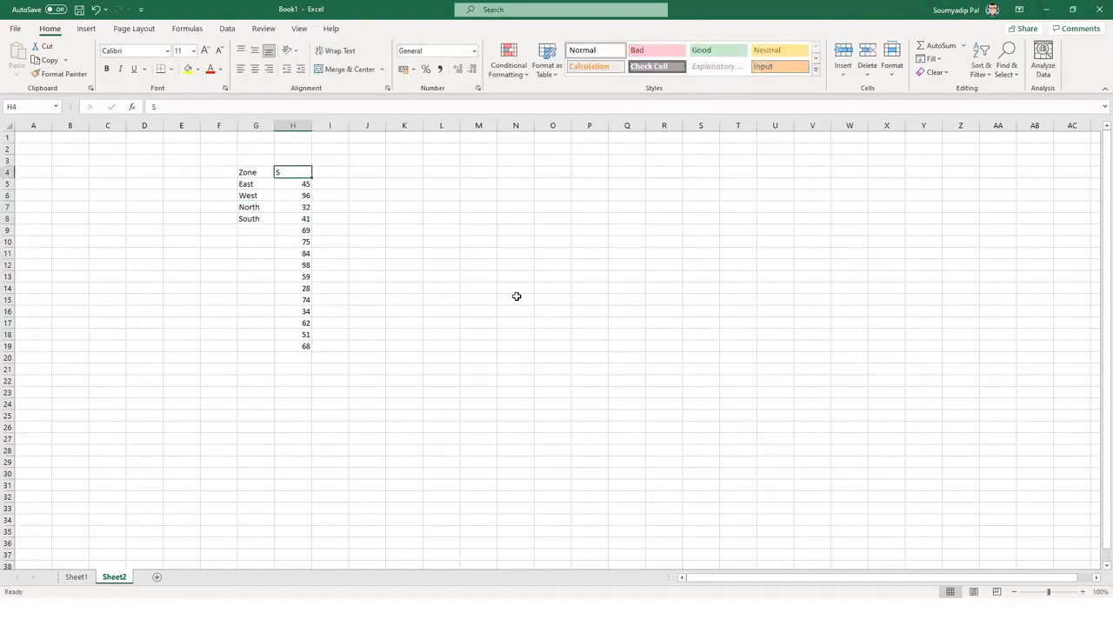
{"action": "type", "text": "!1"}
{"action": "key", "text": "Tab"}
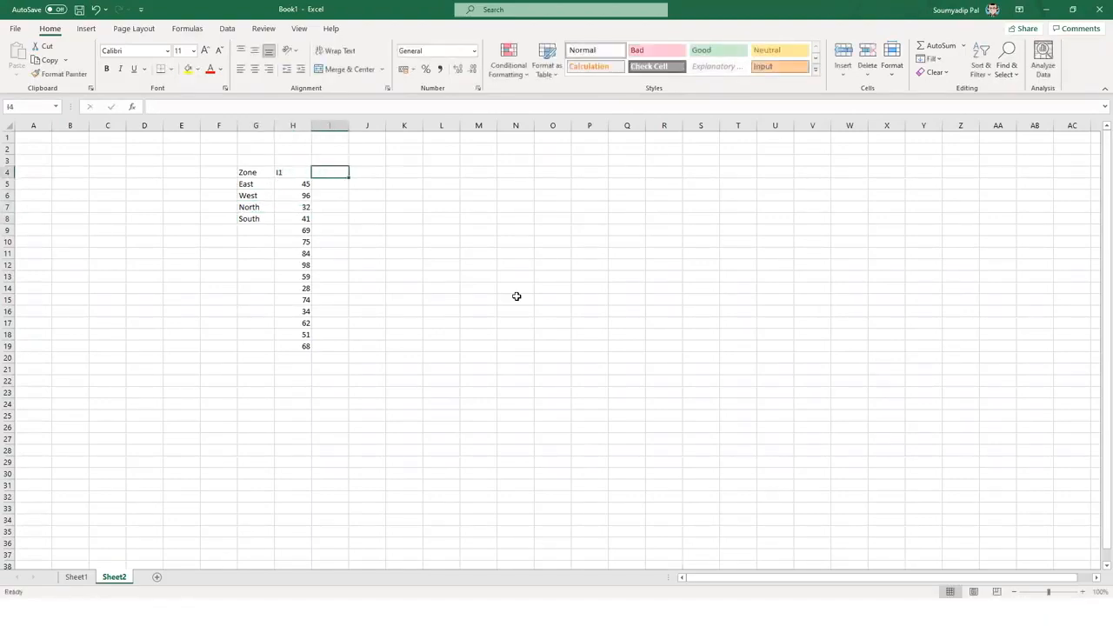
{"action": "type", "text": "I2"}
{"action": "key", "text": "Tab"}
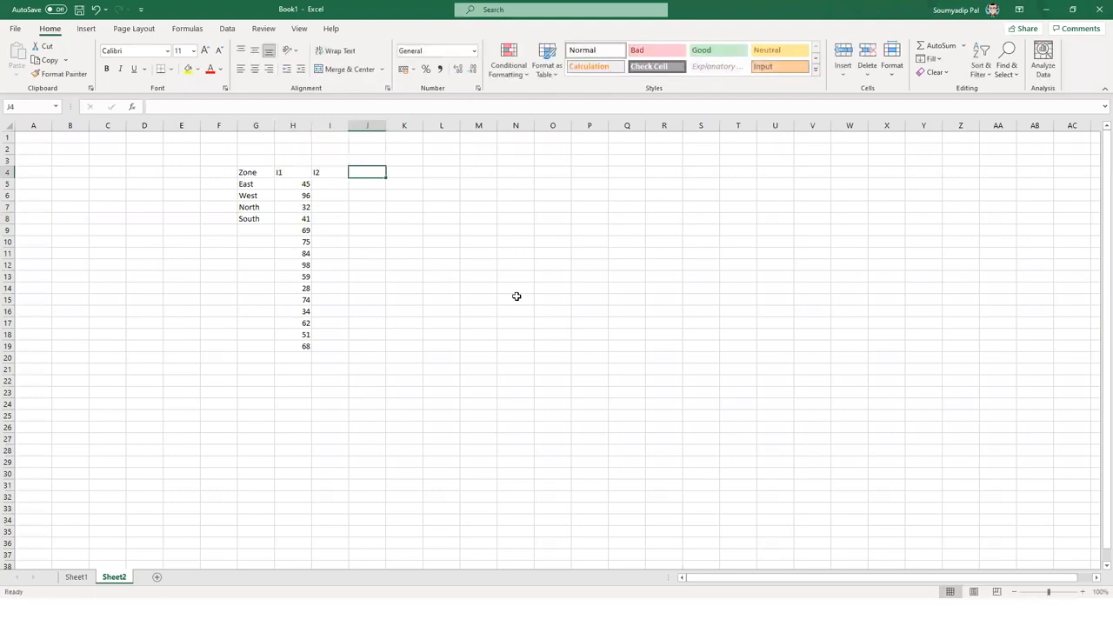
{"action": "type", "text": "I3"}
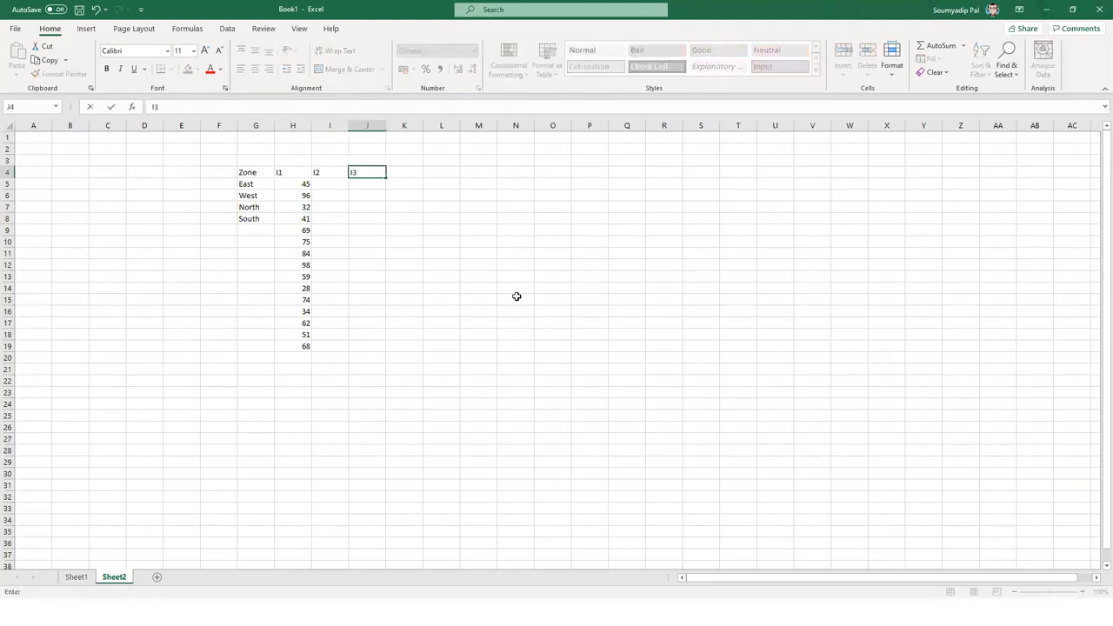
{"action": "key", "text": "Return"}
{"action": "key", "text": "Return"}
- Copy the leftover values below the zones into the I2 column
{"action": "key", "text": "Down"}
{"action": "key", "text": "Left"}
{"action": "key", "text": "Left"}
{"action": "key", "text": "Down"}
- Copy the extra values below the I2 column into the I3 column
{"action": "key", "text": "Down"}
{"action": "key", "text": "shift+Down"}
{"action": "key", "text": "shift+Down"}
{"action": "key", "text": "ctrl+shift+Down"}
{"action": "key", "text": "ctrl+c"}
{"action": "key", "text": "Right"}
{"action": "key", "text": "Up"}
{"action": "key", "text": "Up"}
{"action": "key", "text": "Up"}
{"action": "key", "text": "Up"}
{"action": "key", "text": "ctrl+v"}
{"action": "key", "text": "Escape"}
{"action": "key", "text": "Down"}
{"action": "key", "text": "Down"}
{"action": "key", "text": "Down"}
{"action": "key", "text": "Down"}
{"action": "key", "text": "shift+Down"}
{"action": "key", "text": "shift+Down"}
{"action": "key", "text": "shift+Down"}
{"action": "key", "text": "shift+Down"}
{"action": "key", "text": "shift+Down"}
{"action": "key", "text": "shift+Down"}
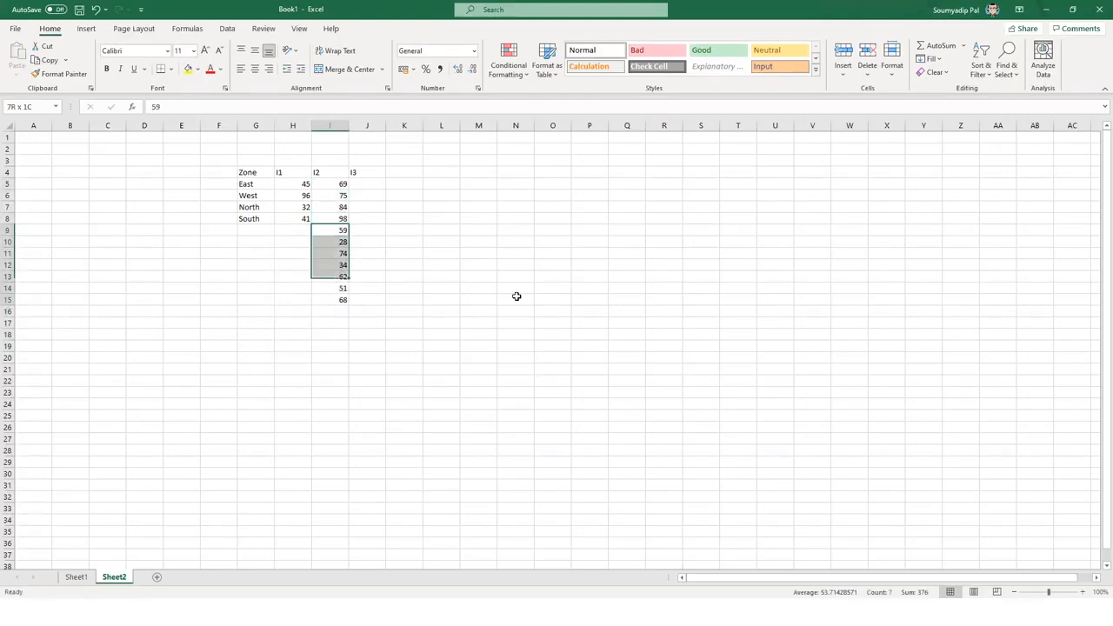
{"action": "key", "text": "ctrl+c"}
{"action": "key", "text": "Up"}
{"action": "key", "text": "Up"}
{"action": "key", "text": "Up"}
{"action": "key", "text": "Up"}
{"action": "key", "text": "Right"}
{"action": "key", "text": "Down"}
{"action": "key", "text": "ctrl+v"}
{"action": "key", "text": "Escape"}
{"action": "key", "text": "Down"}
{"action": "key", "text": "Down"}
{"action": "key", "text": "Down"}
{"action": "key", "text": "Down"}
{"action": "key", "text": "shift+Down"}
{"action": "key", "text": "shift+Down"}
{"action": "key", "text": "ctrl+c"}
{"action": "key", "text": "Up"}
{"action": "key", "text": "Up"}
{"action": "key", "text": "Up"}
{"action": "key", "text": "Up"}
{"action": "key", "text": "Up"}
{"action": "key", "text": "Up"}
{"action": "key", "text": "Down"}
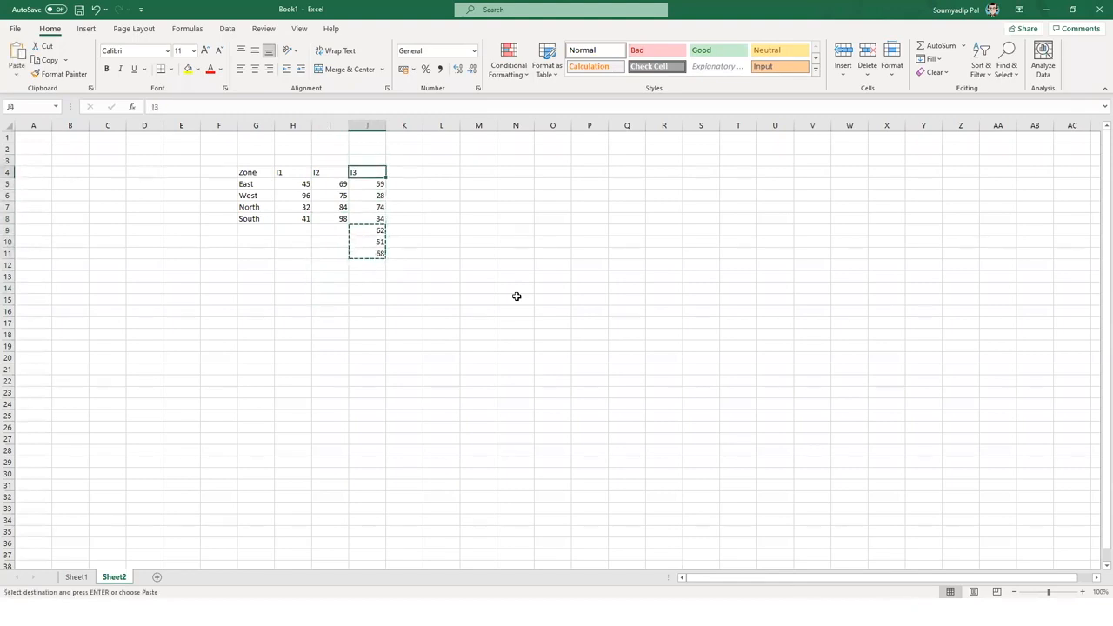
- Add heading I4, move the three leftover I3 values under it, and enter 72 for South
{"action": "key", "text": "Right"}
{"action": "type", "text": "I4"}
{"action": "key", "text": "Return"}
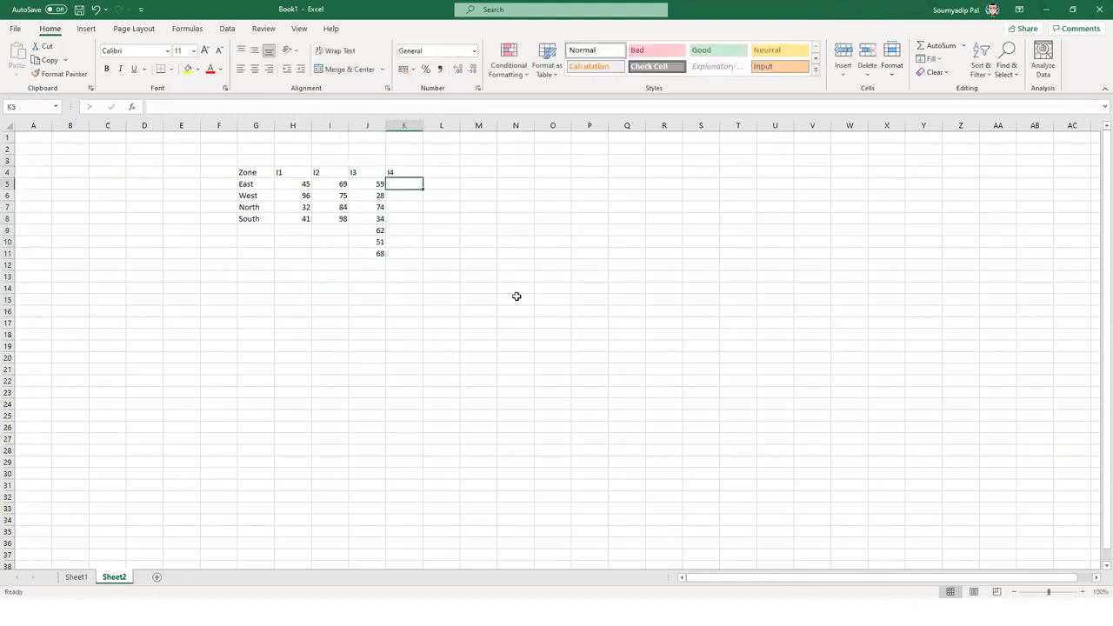
{"action": "key", "text": "Left"}
{"action": "key", "text": "Down"}
{"action": "key", "text": "Down"}
{"action": "key", "text": "Down"}
{"action": "key", "text": "Down"}
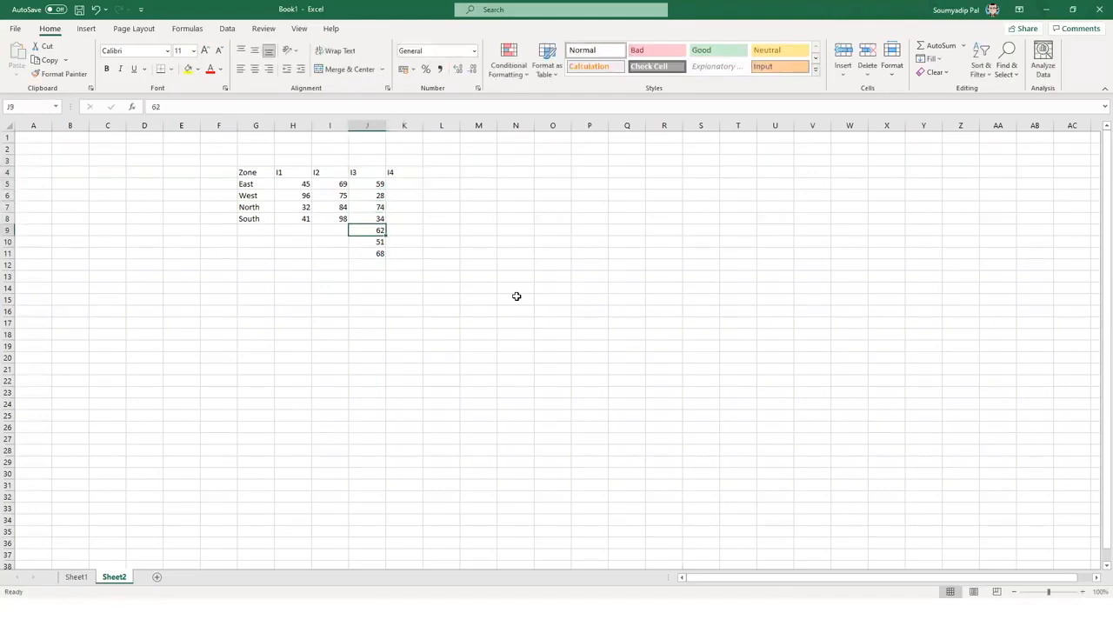
{"action": "key", "text": "shift+Down"}
{"action": "key", "text": "shift+Down"}
{"action": "key", "text": "ctrl+x"}
{"action": "key", "text": "Up"}
{"action": "key", "text": "Up"}
{"action": "key", "text": "Up"}
{"action": "key", "text": "Up"}
{"action": "key", "text": "Right"}
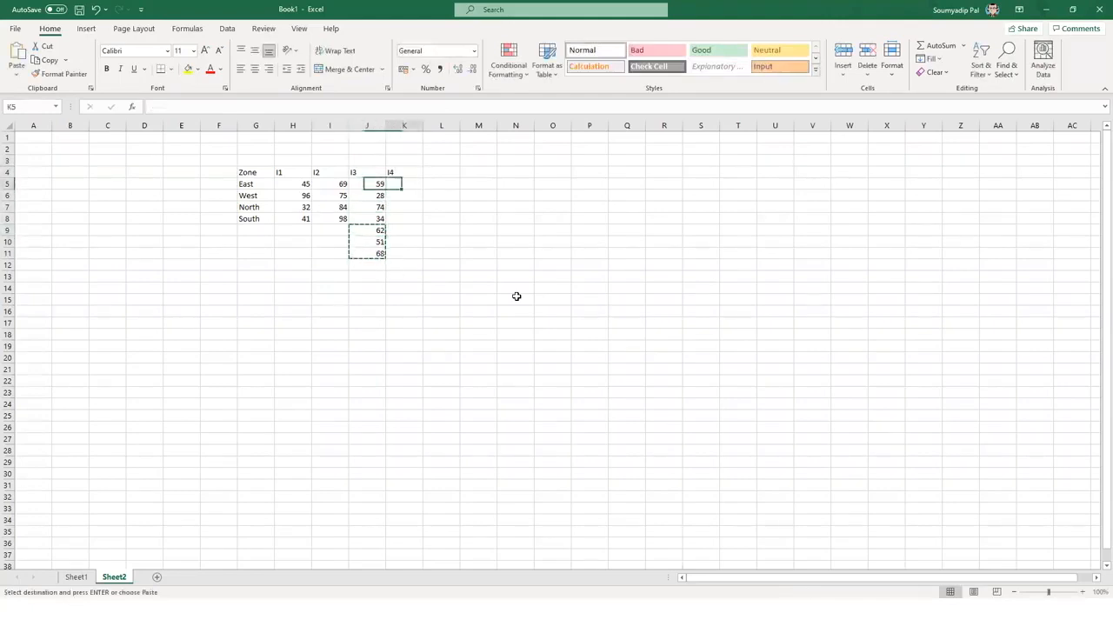
{"action": "key", "text": "ctrl+v"}
{"action": "key", "text": "Down"}
{"action": "key", "text": "Down"}
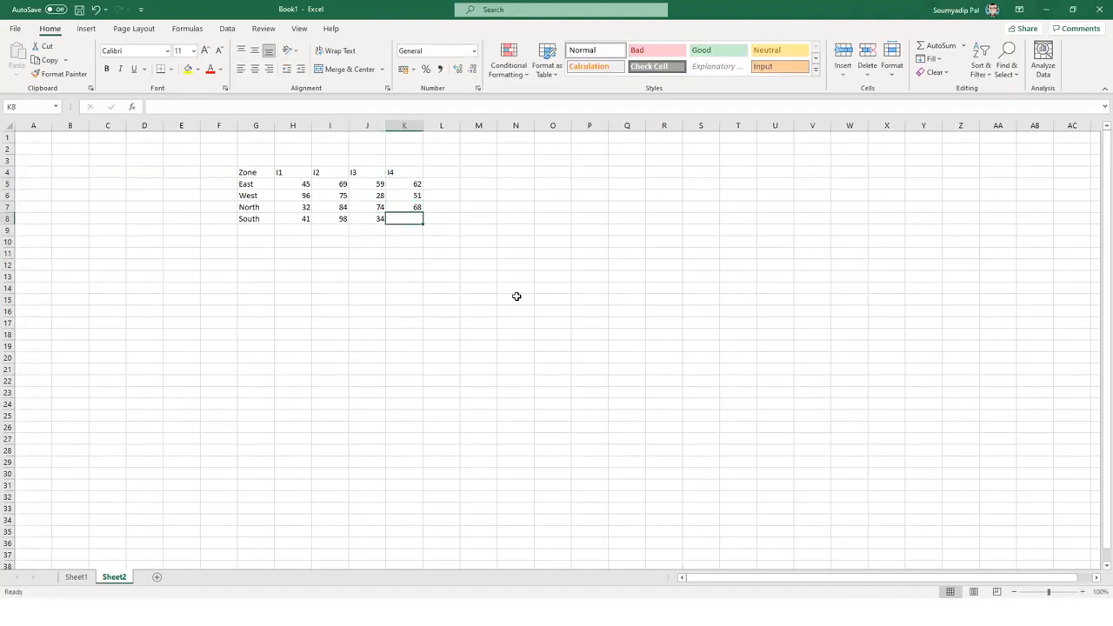
{"action": "type", "text": "72"}
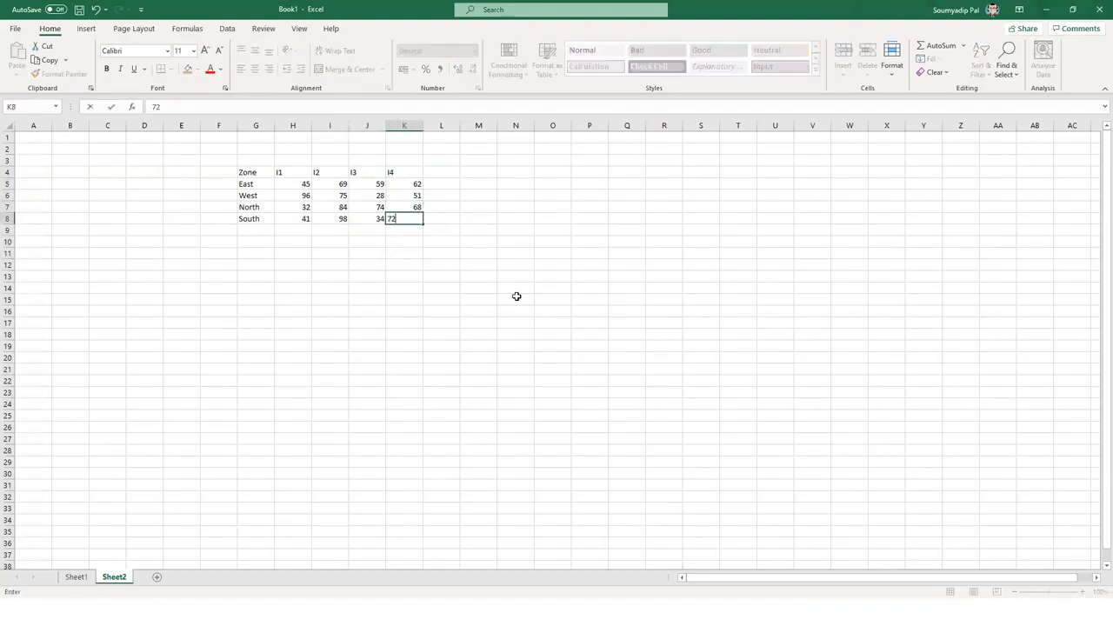
{"action": "key", "text": "Return"}
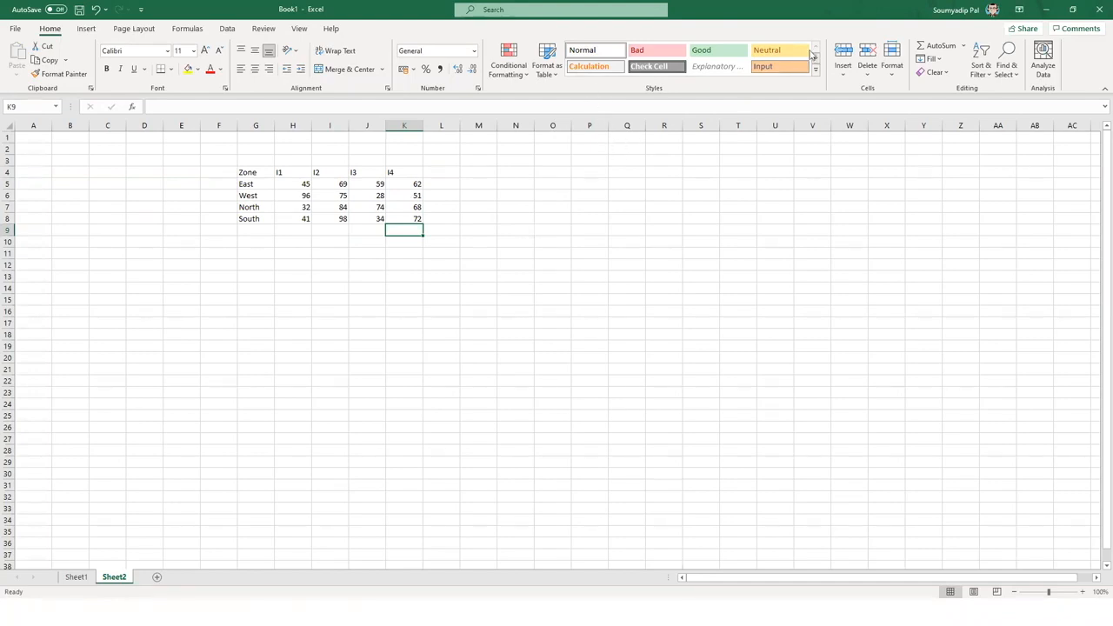
{"action": "key", "text": "alt+Tab"}
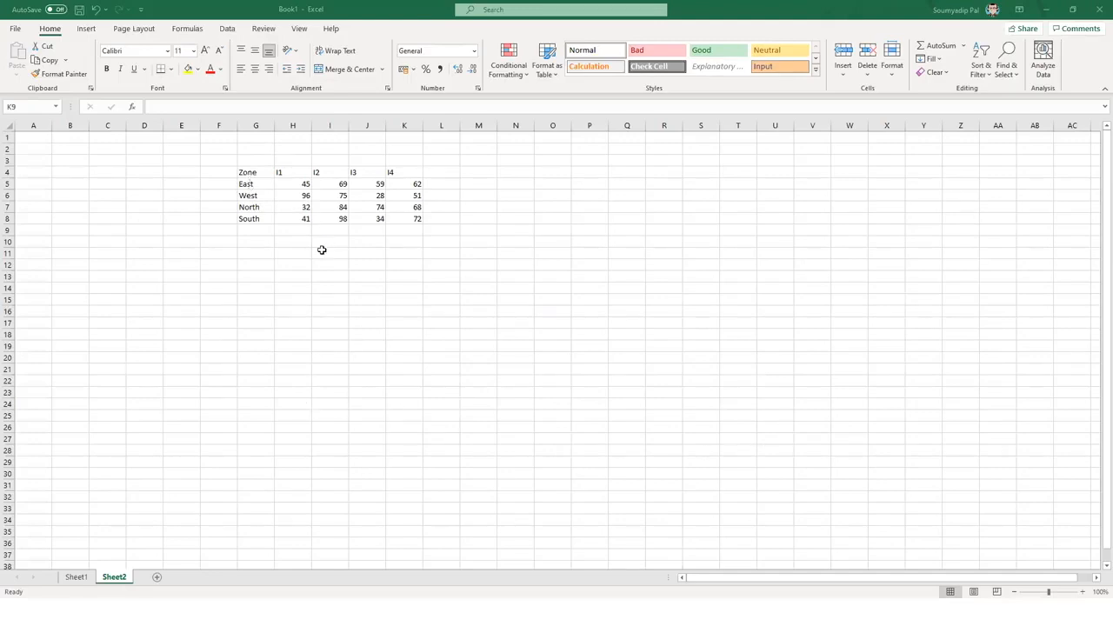
- Select the Zone table with headings (G4:K8) and insert a Stacked Column chart
{"action": "left_click", "coordinate": [290, 174]}
{"action": "left_click_drag", "start_coordinate": [239, 173], "coordinate": [416, 219]}
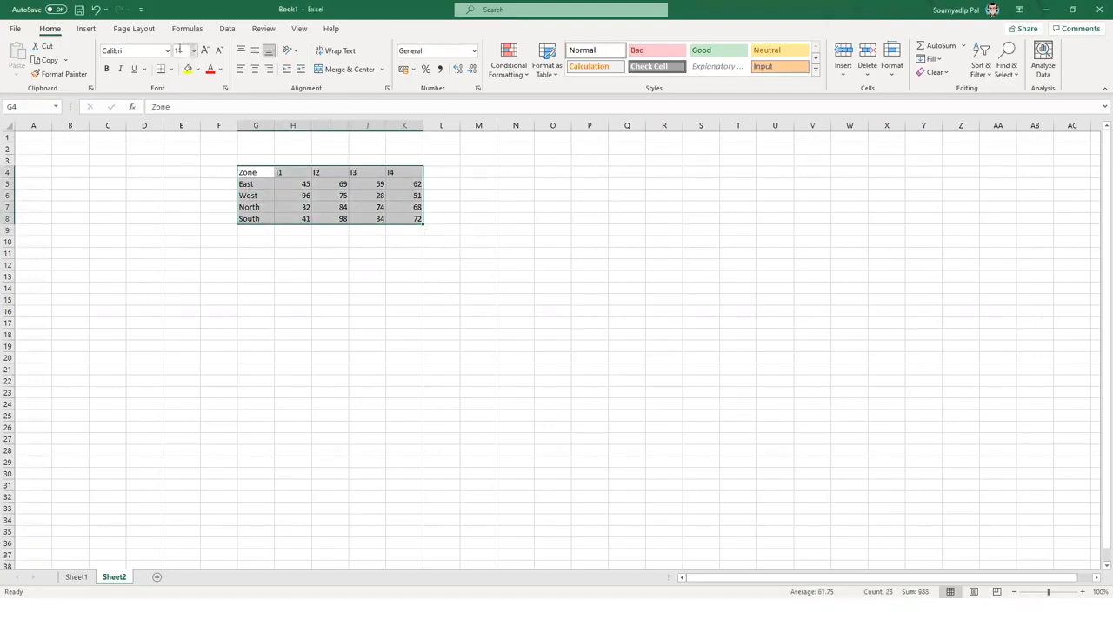
{"action": "left_click", "coordinate": [86, 28]}
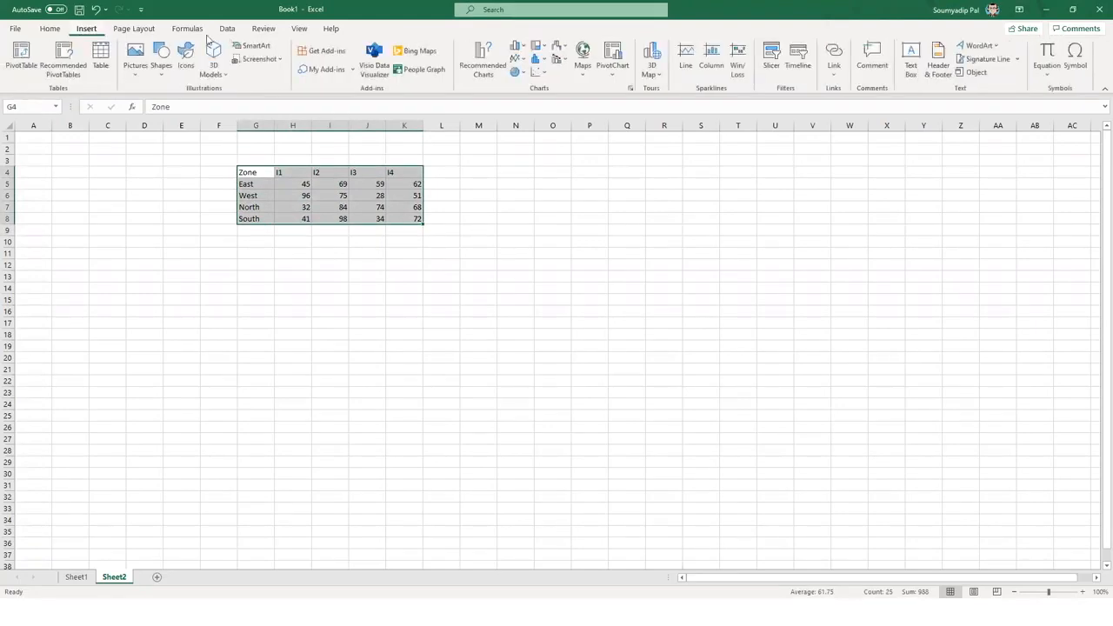
{"action": "left_click", "coordinate": [518, 47]}
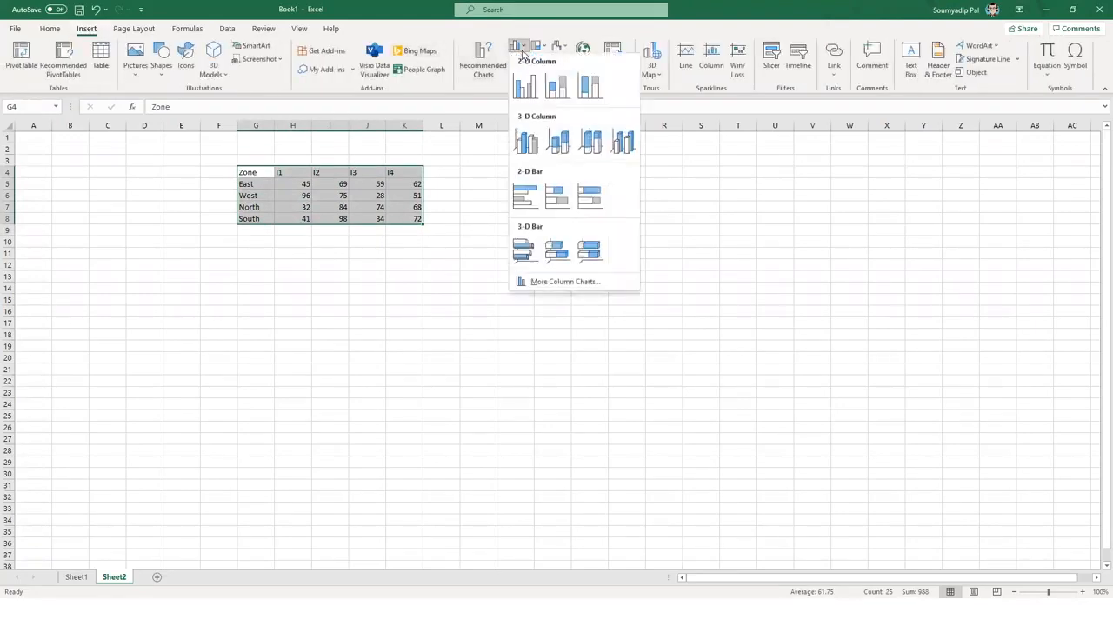
{"action": "left_click", "coordinate": [557, 87]}
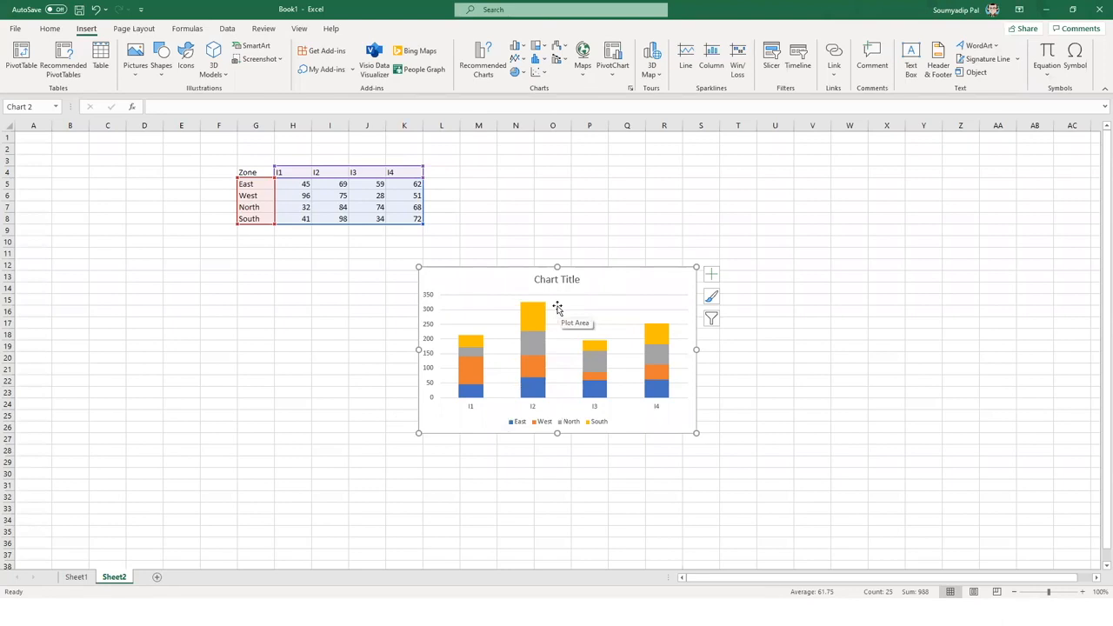
- Enter =SUM(H5:H8) in H10 and fill it to K10, giving 214, 326, 195, 253
{"action": "left_click", "coordinate": [291, 241]}
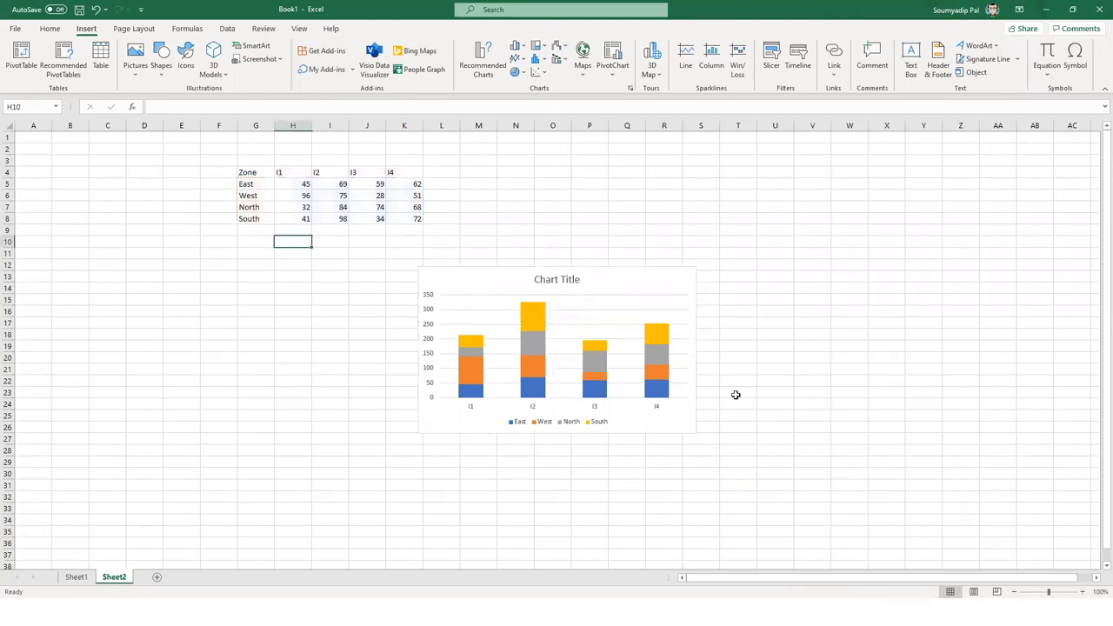
{"action": "type", "text": "="}
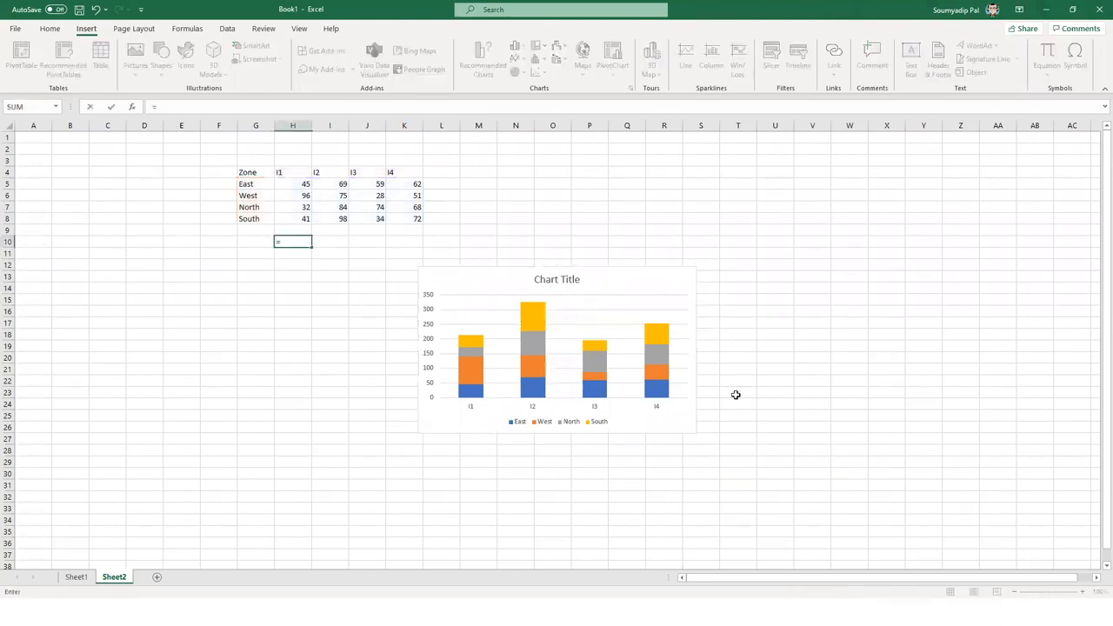
{"action": "type", "text": "sum("}
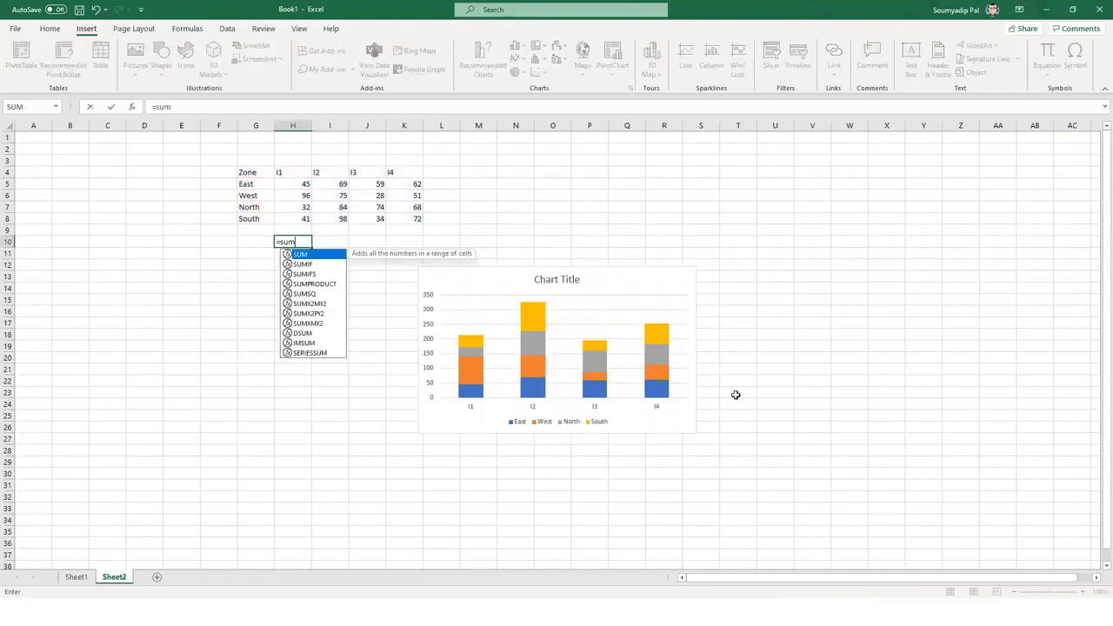
{"action": "key", "text": "Up"}
{"action": "key", "text": "Up"}
{"action": "key", "text": "shift+Up"}
{"action": "key", "text": "shift+Up"}
{"action": "key", "text": "shift+Up"}
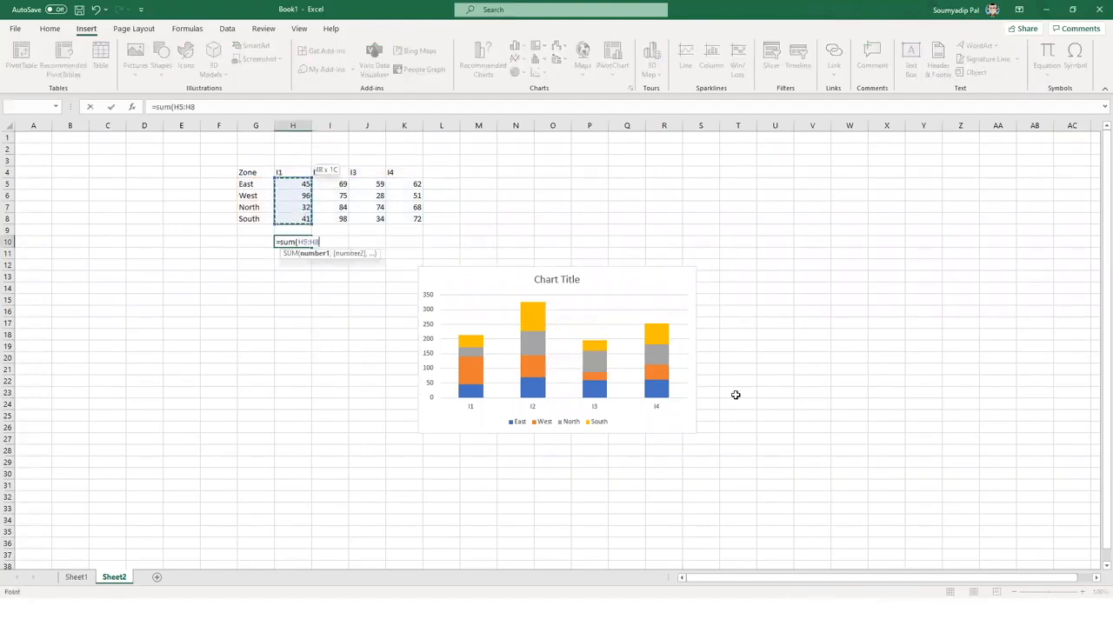
{"action": "key", "text": "Return"}
{"action": "key", "text": "Up"}
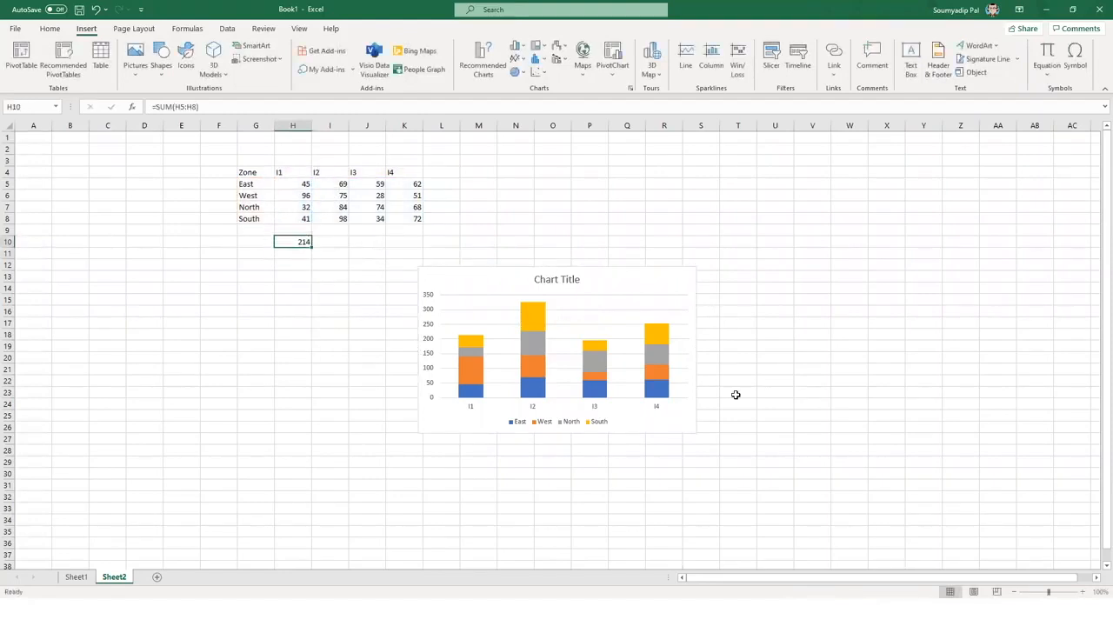
{"action": "left_click", "coordinate": [311, 253]}
{"action": "left_click", "coordinate": [306, 243]}
{"action": "left_click_drag", "start_coordinate": [312, 248], "coordinate": [420, 248]}
{"action": "left_click", "coordinate": [561, 219]}
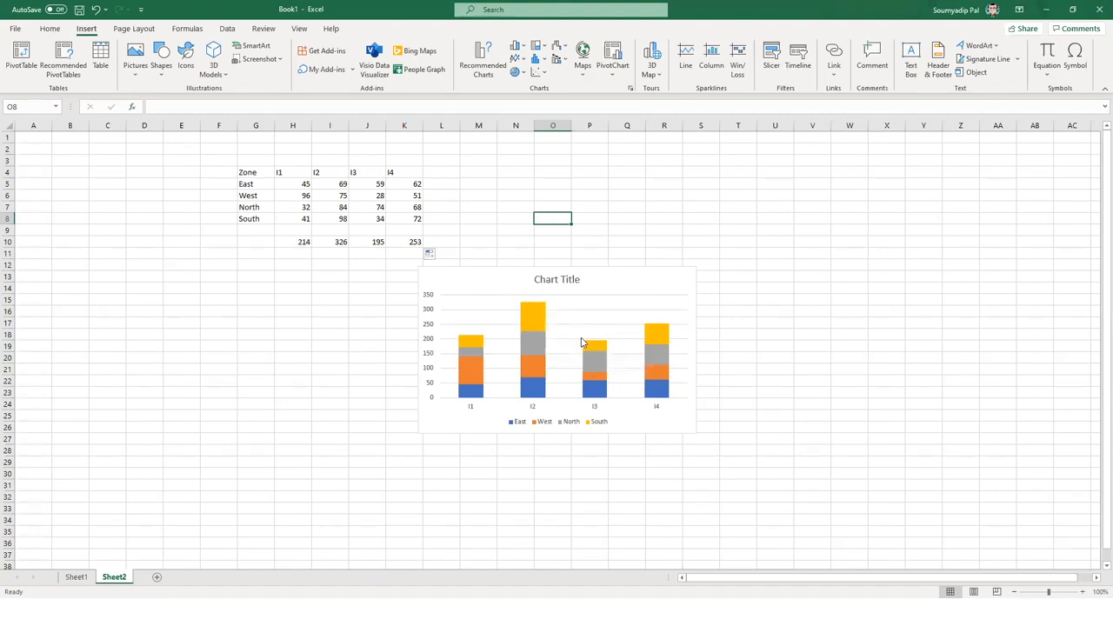
{"action": "mouse_move", "coordinate": [657, 330]}
- Move the stacked column chart to the upper right of the sheet
{"action": "left_click", "coordinate": [659, 271]}
{"action": "left_click_drag", "start_coordinate": [659, 271], "coordinate": [1033, 148]}
{"action": "left_click", "coordinate": [887, 554]}
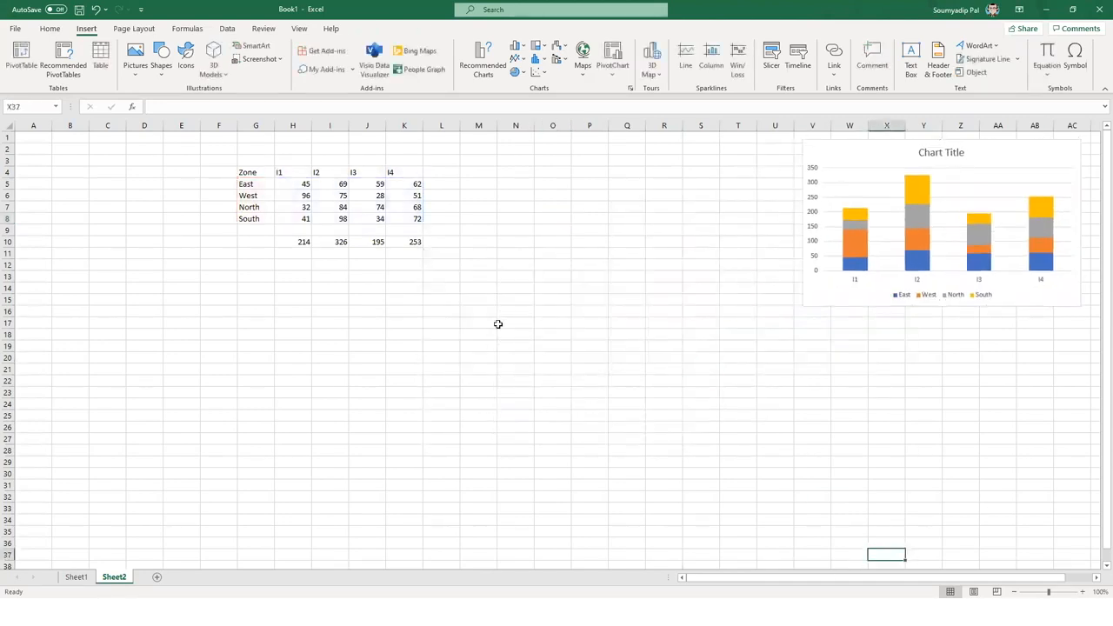
- Insert a 100% stacked column chart of G4:K8 and place it beside the first chart
{"action": "left_click_drag", "start_coordinate": [243, 172], "coordinate": [392, 217]}
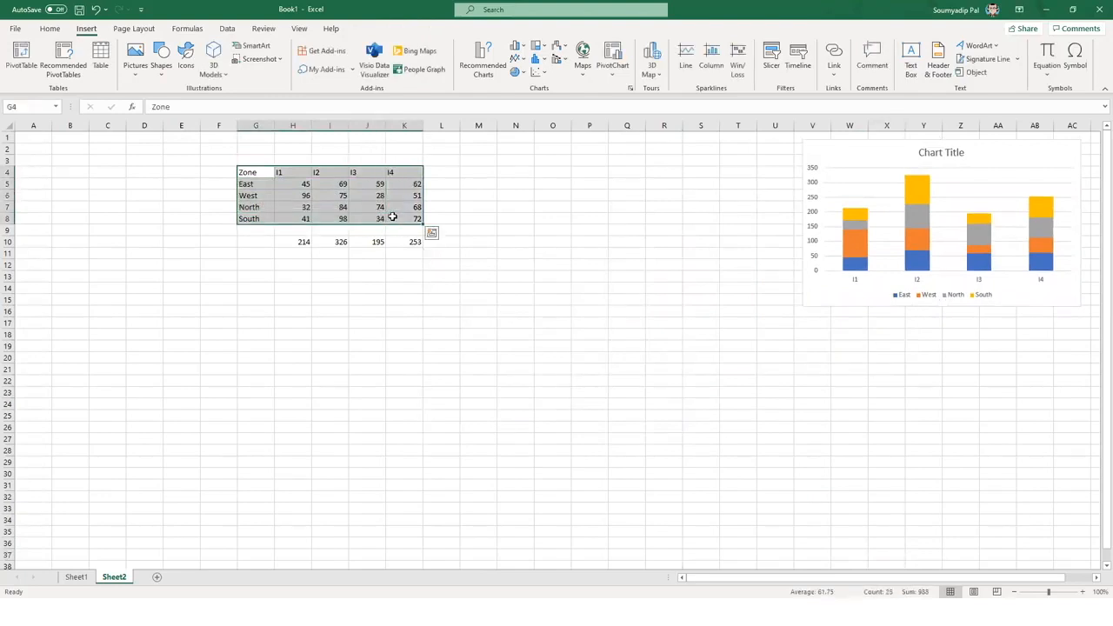
{"action": "left_click", "coordinate": [519, 46]}
{"action": "left_click", "coordinate": [591, 84]}
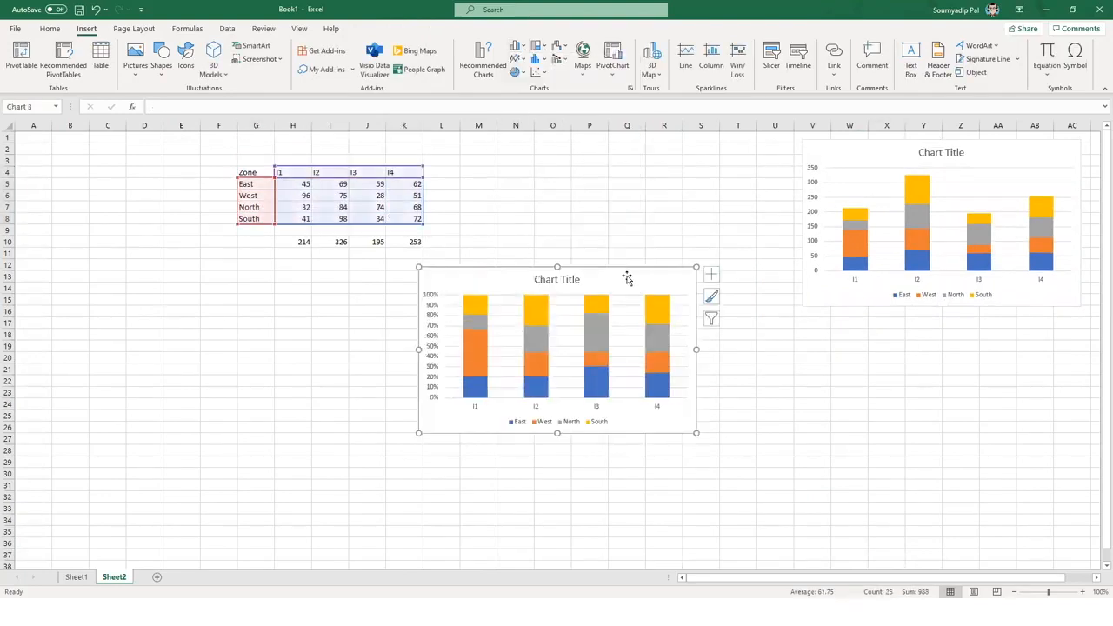
{"action": "left_click_drag", "start_coordinate": [631, 272], "coordinate": [710, 177]}
{"action": "left_click", "coordinate": [719, 427]}
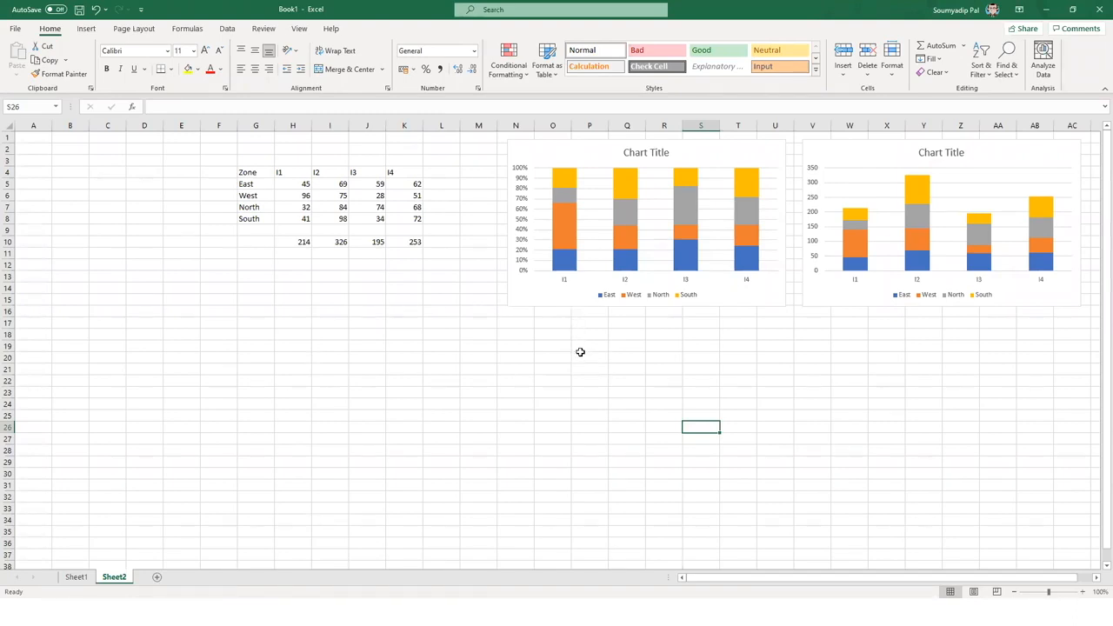
{"action": "mouse_move", "coordinate": [639, 181]}
{"action": "mouse_move", "coordinate": [558, 223]}
{"action": "left_click_drag", "start_coordinate": [301, 184], "coordinate": [413, 219]}
{"action": "left_click", "coordinate": [437, 487]}
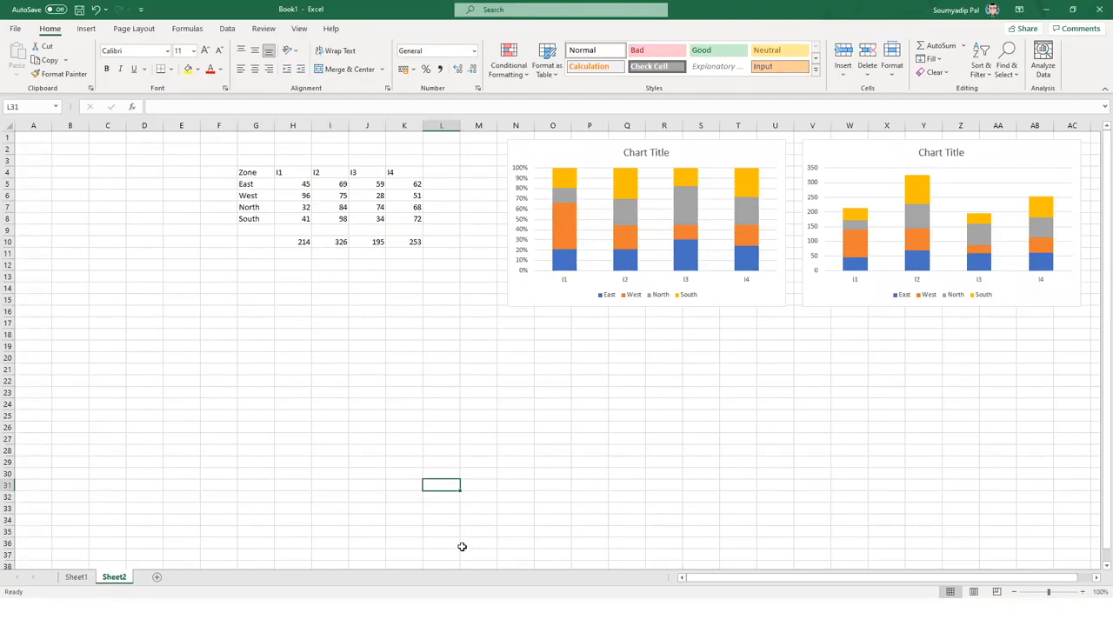
- Replace the I4 values in K5:K8 with 6, 5, 6 and 7
{"action": "left_click", "coordinate": [413, 183]}
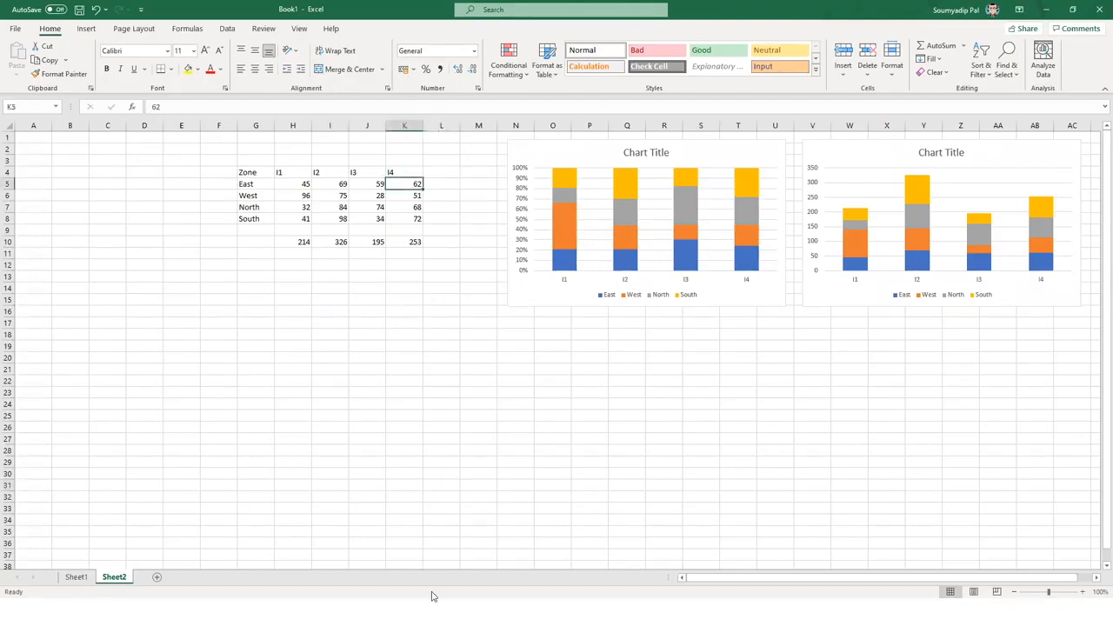
{"action": "type", "text": "6"}
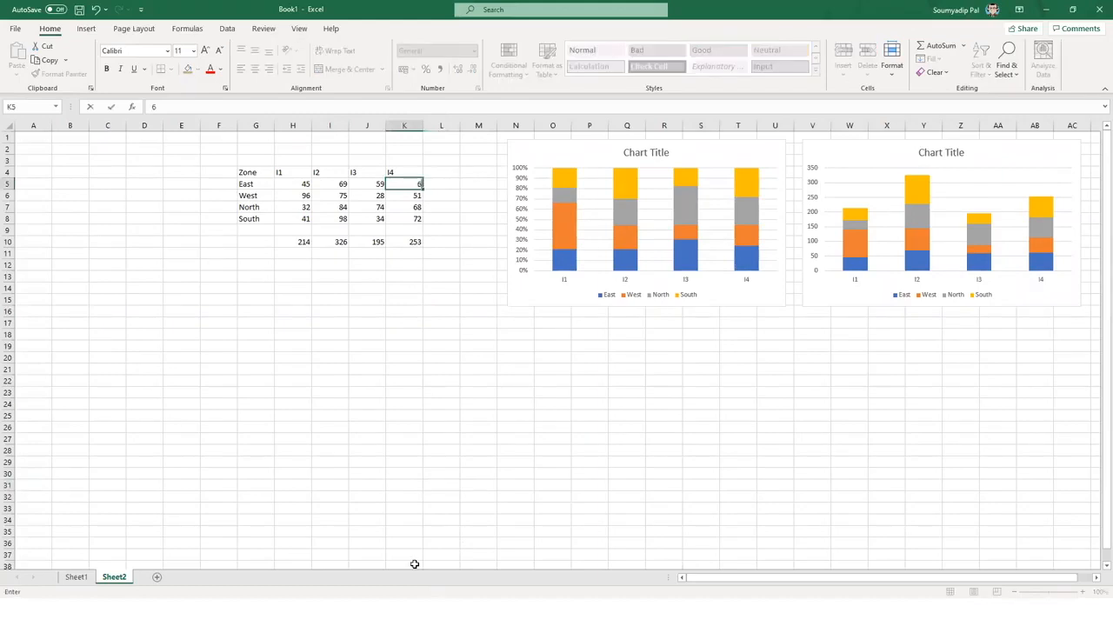
{"action": "key", "text": "Return"}
{"action": "type", "text": "5"}
{"action": "key", "text": "Return"}
{"action": "type", "text": "6"}
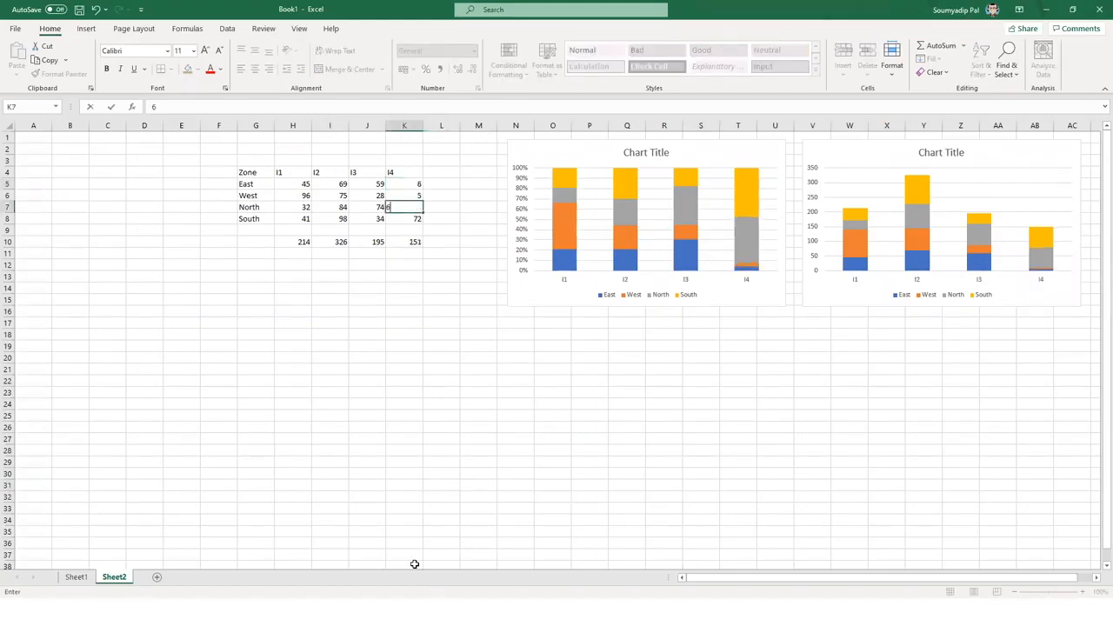
{"action": "key", "text": "Return"}
{"action": "type", "text": "7"}
{"action": "key", "text": "Return"}
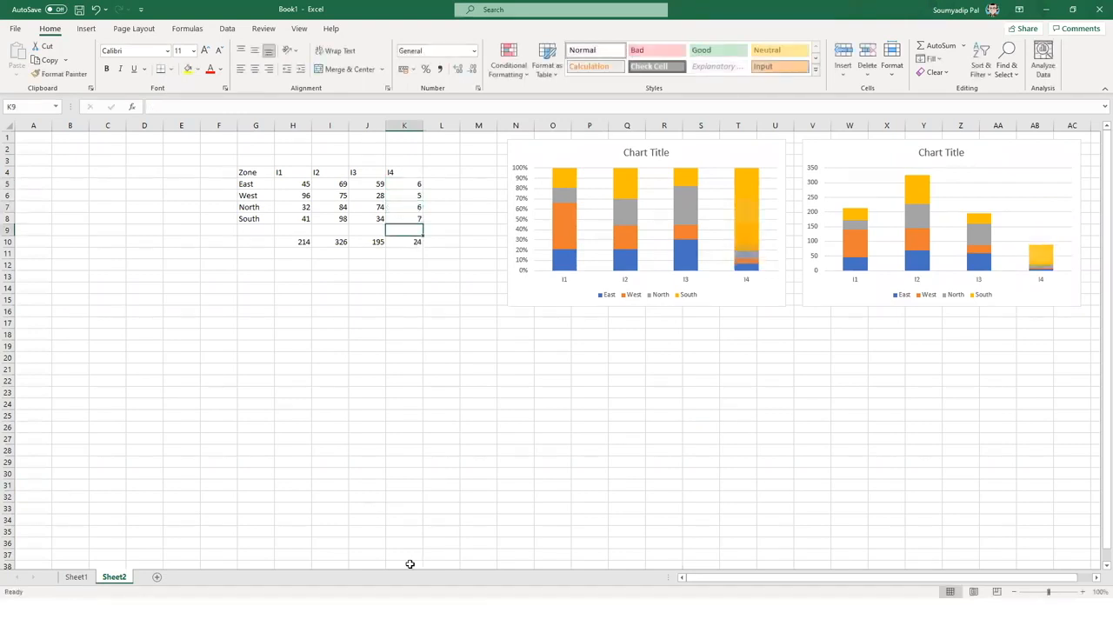
{"action": "left_click", "coordinate": [361, 428]}
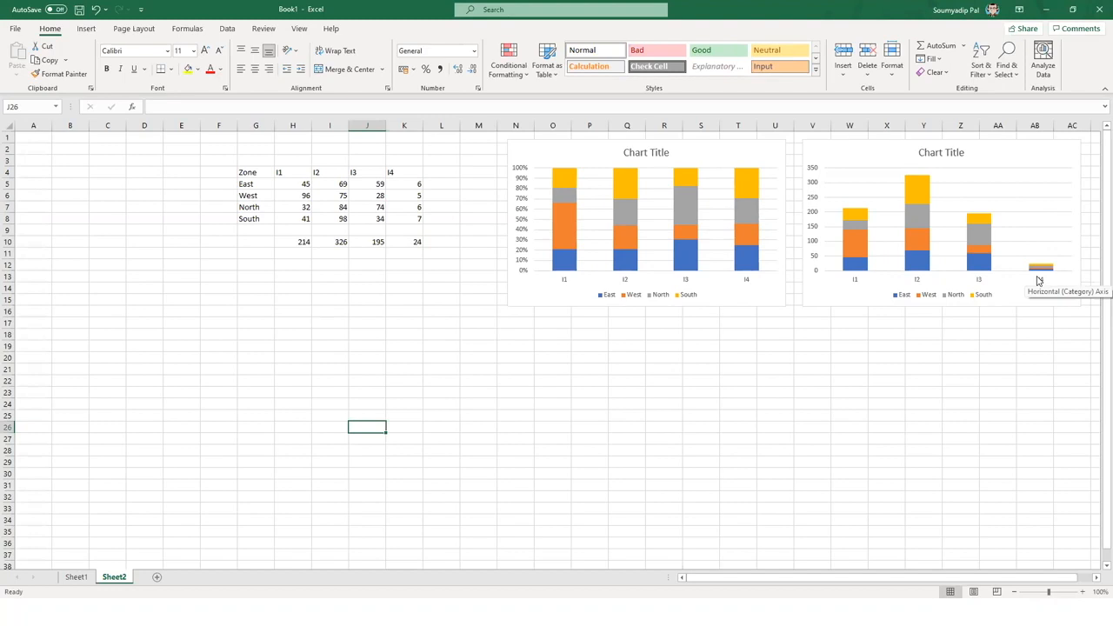
- Replace the right-hand chart's placeholder title with 'Total'
{"action": "left_click", "coordinate": [938, 152]}
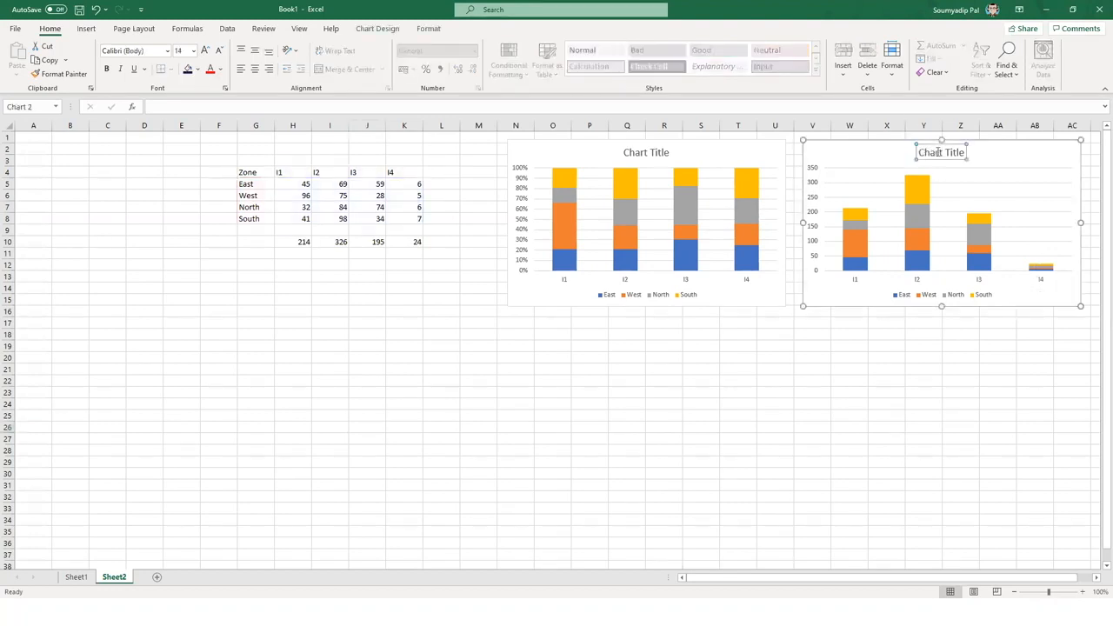
{"action": "triple_click", "coordinate": [938, 152]}
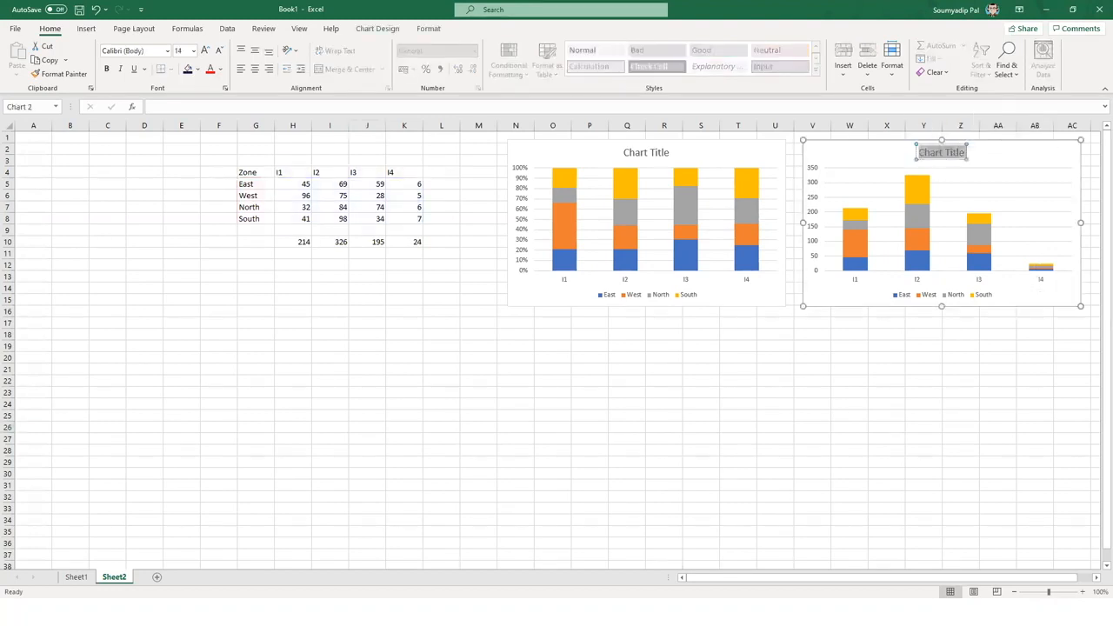
{"action": "type", "text": "Total"}
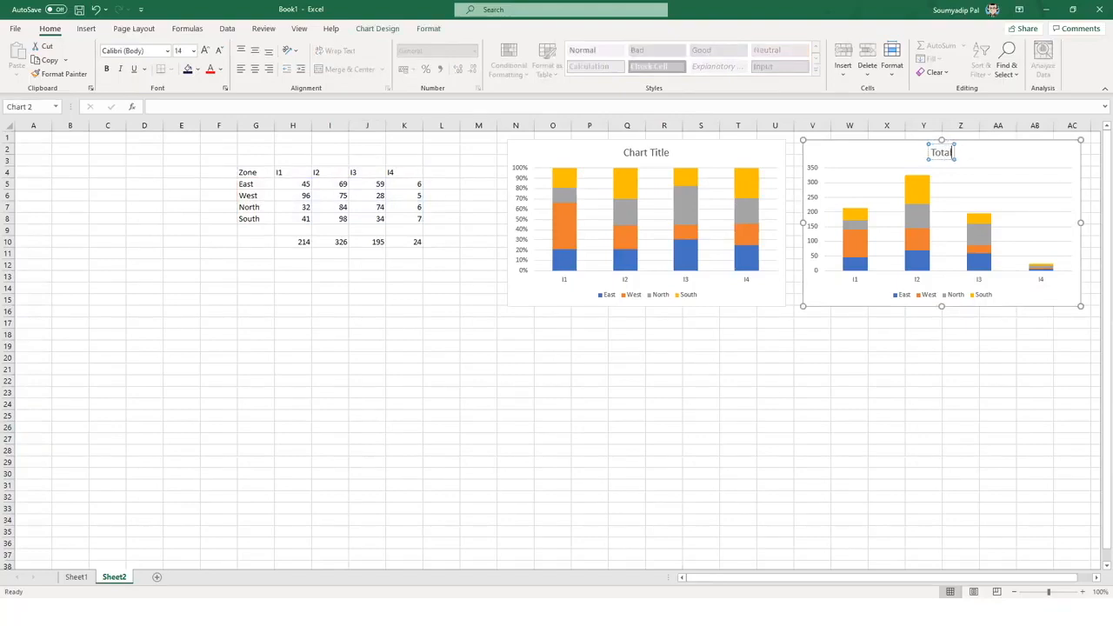
{"action": "left_click", "coordinate": [893, 391]}
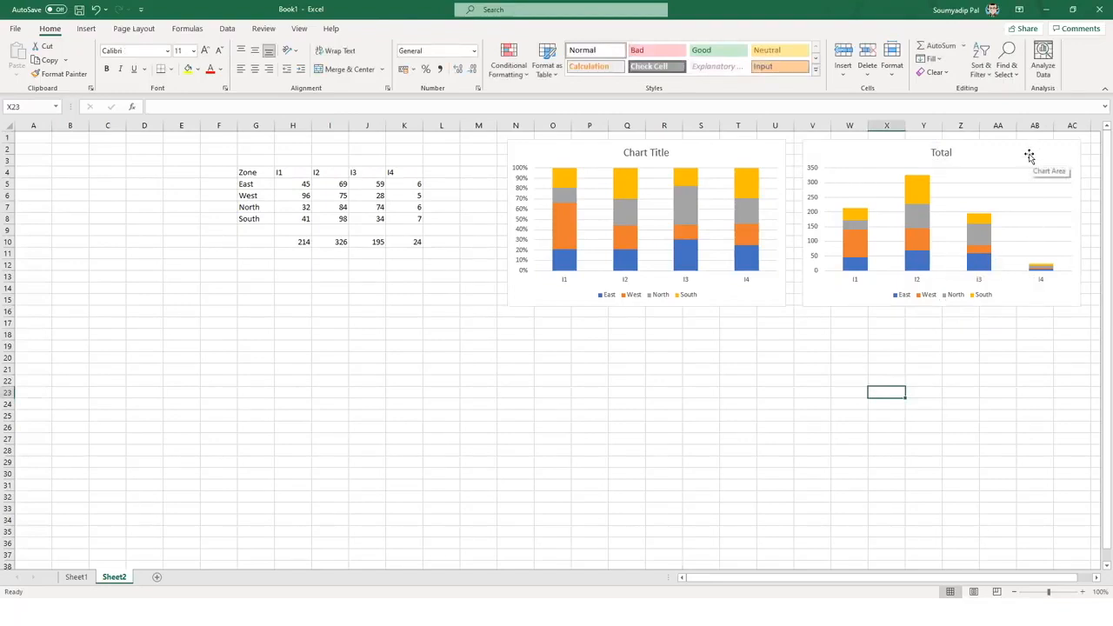
- Change the left chart's title to '%' and close the Format Shape pane
{"action": "double_click", "coordinate": [656, 155]}
{"action": "left_click", "coordinate": [797, 394]}
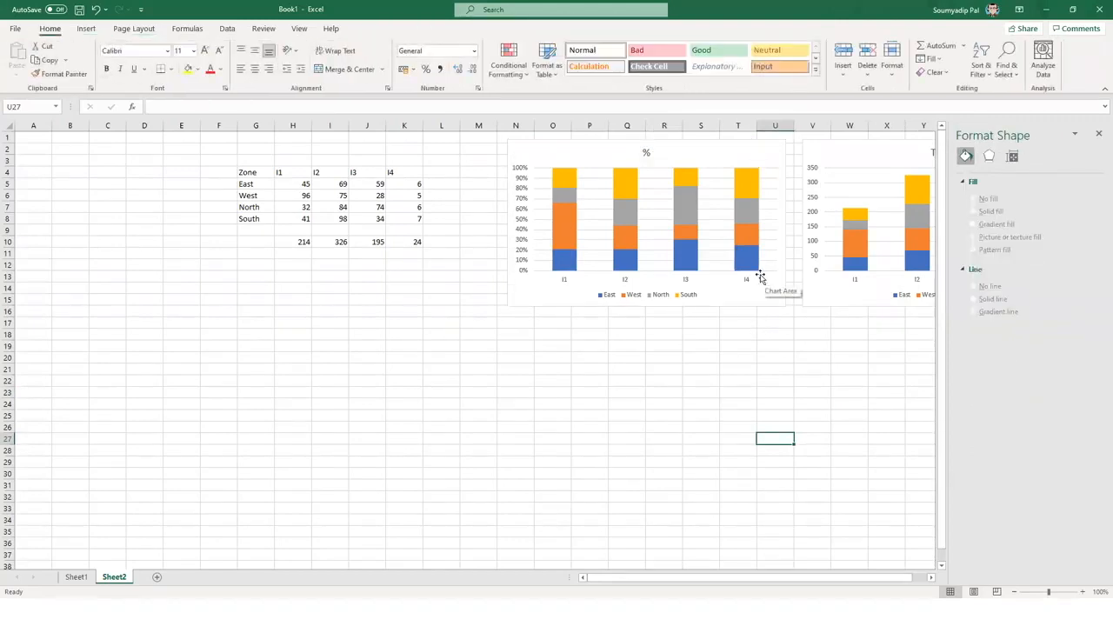
{"action": "left_click", "coordinate": [1097, 136]}
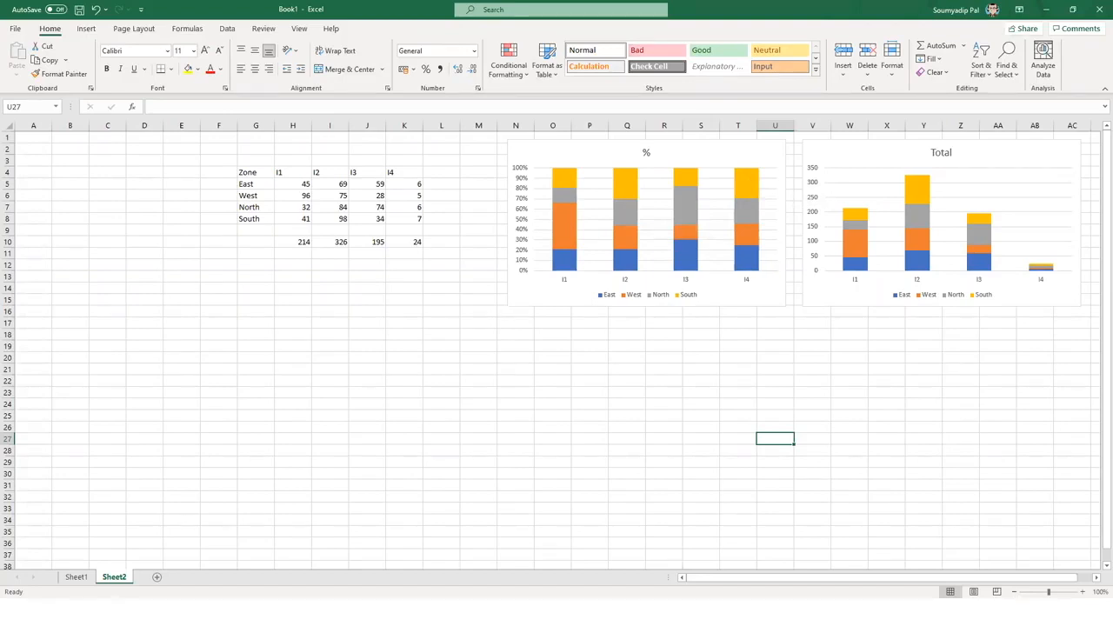
- Check South's I2 and I4 values, then select an empty cell
{"action": "left_click", "coordinate": [339, 219]}
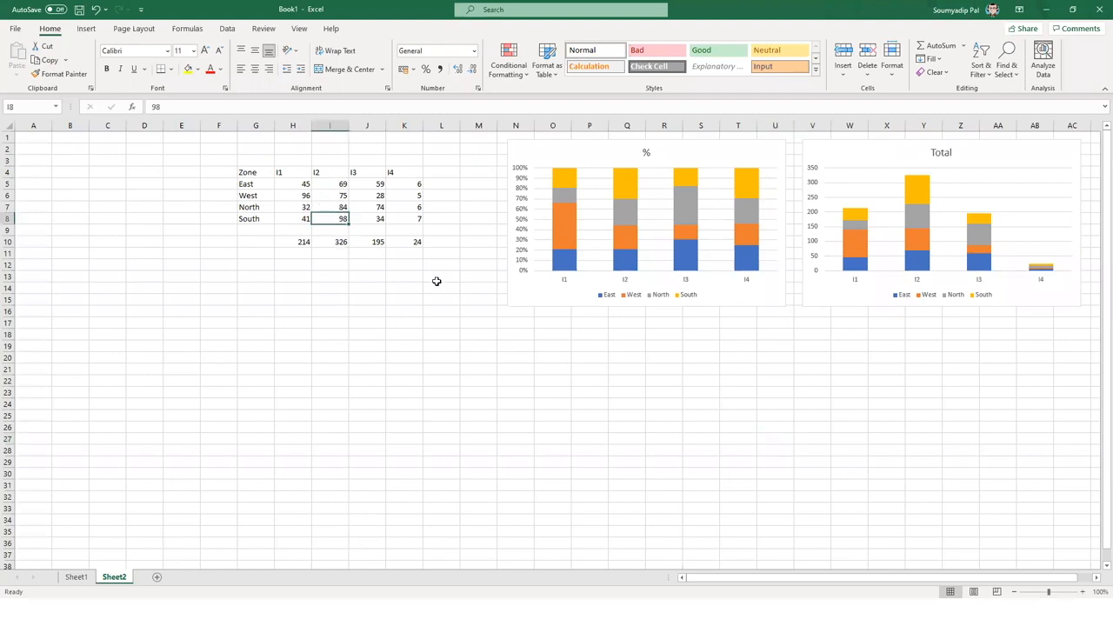
{"action": "left_click", "coordinate": [412, 219]}
{"action": "left_click", "coordinate": [945, 398]}
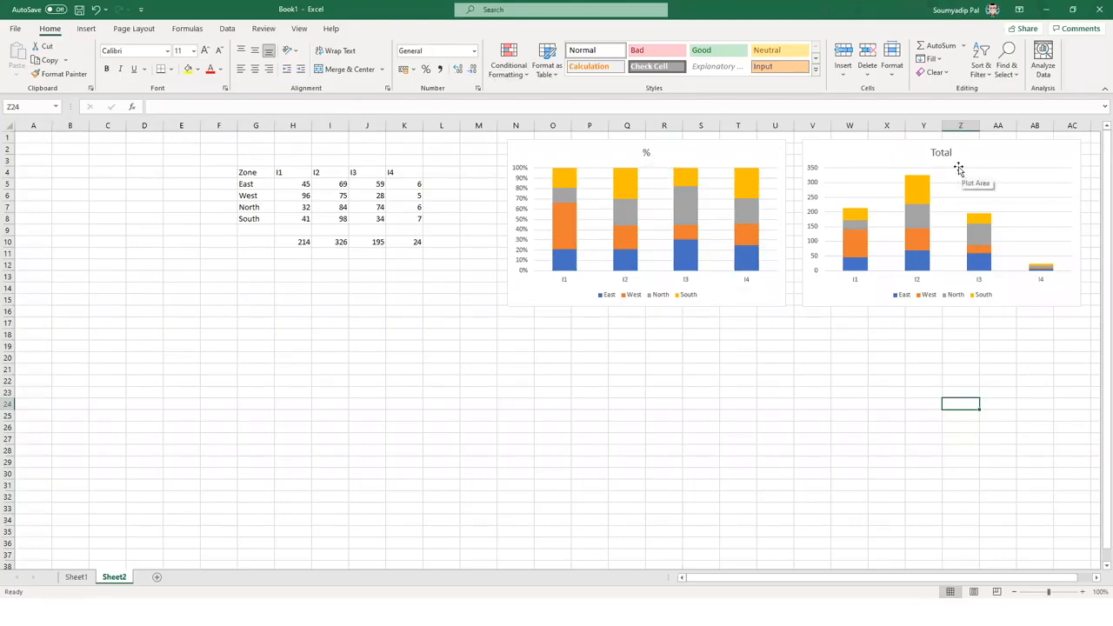
- Delete the % chart and move the Total chart down beside the table
{"action": "left_click", "coordinate": [777, 149]}
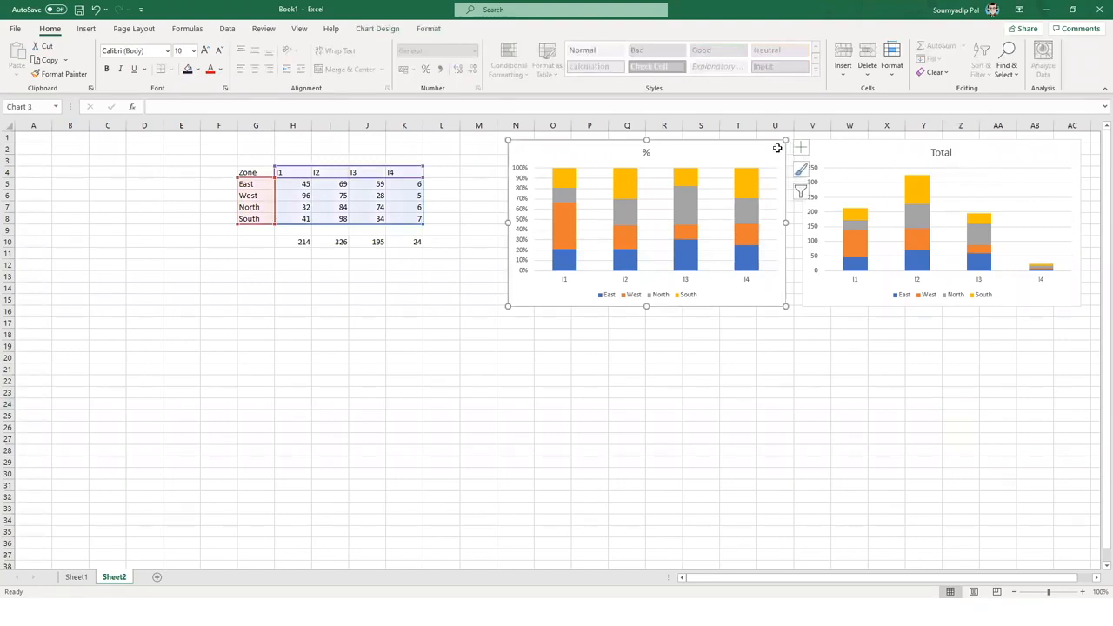
{"action": "key", "text": "Delete"}
{"action": "left_click_drag", "start_coordinate": [871, 142], "coordinate": [552, 220]}
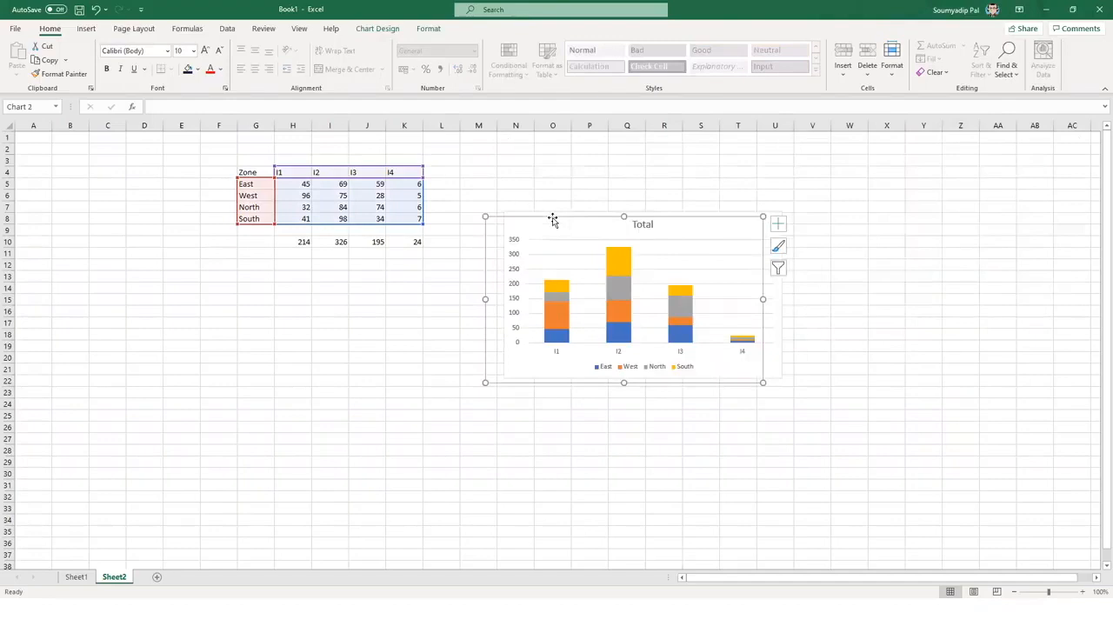
{"action": "left_click", "coordinate": [557, 61]}
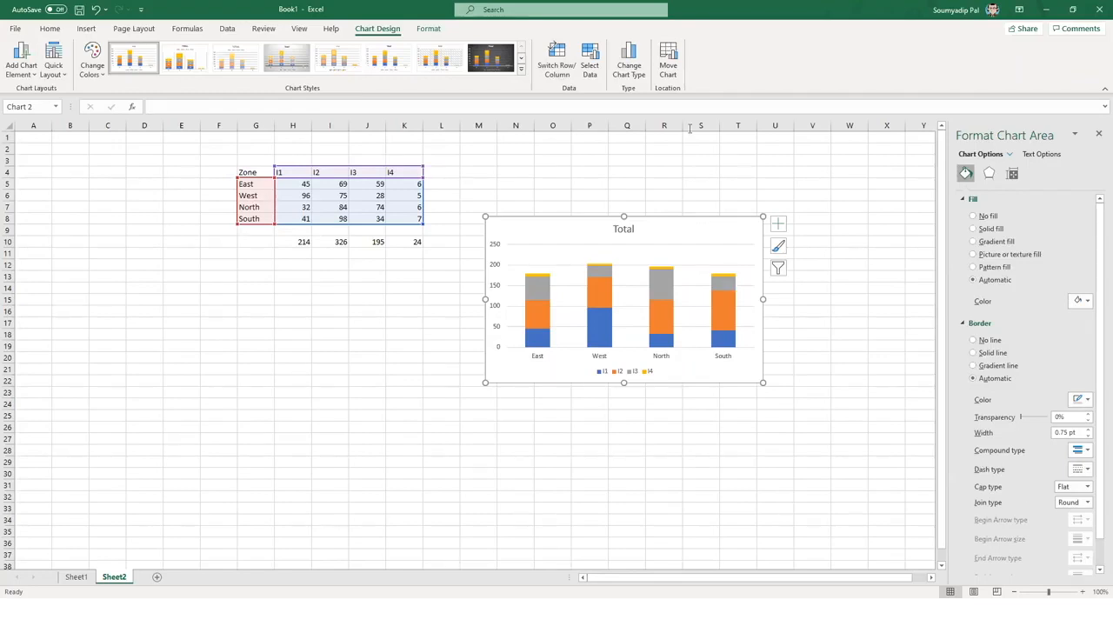
{"action": "left_click", "coordinate": [555, 66]}
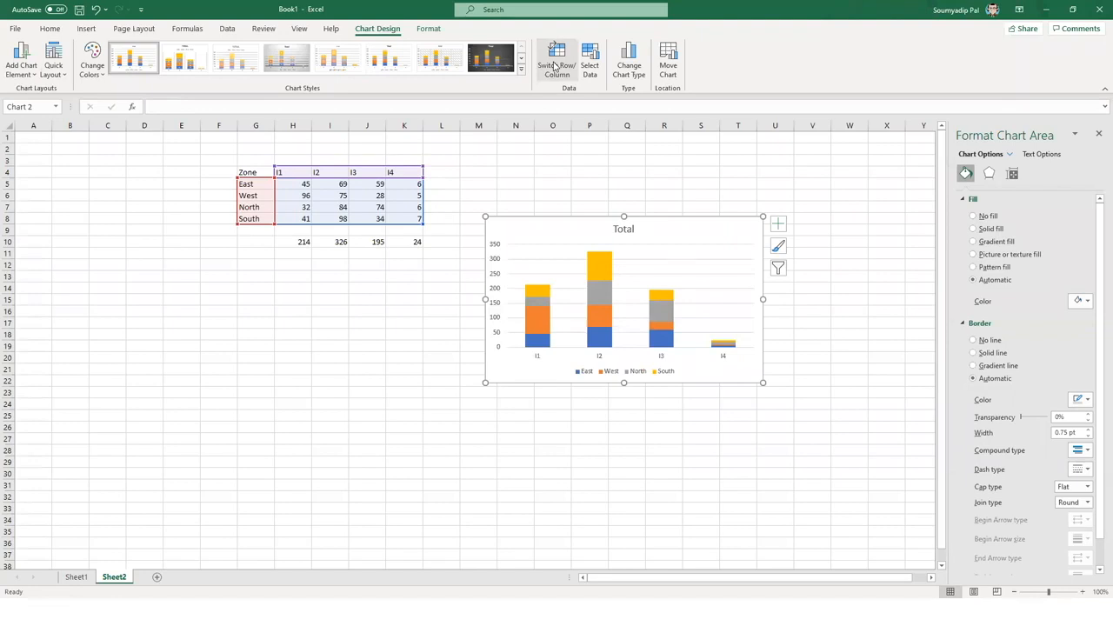
{"action": "left_click", "coordinate": [555, 66]}
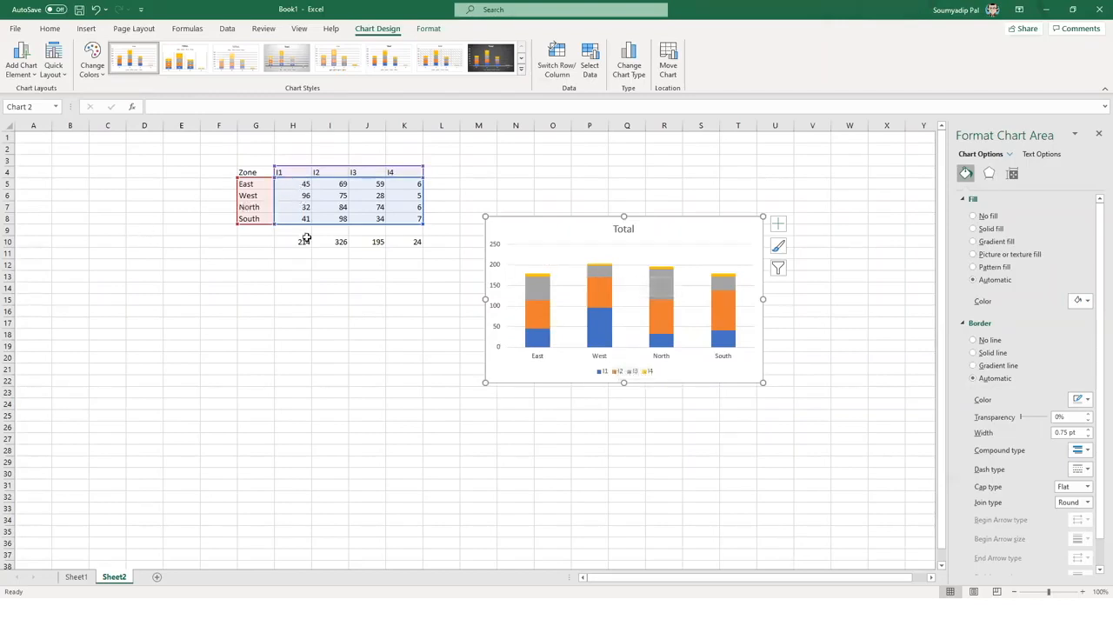
{"action": "left_click", "coordinate": [290, 186]}
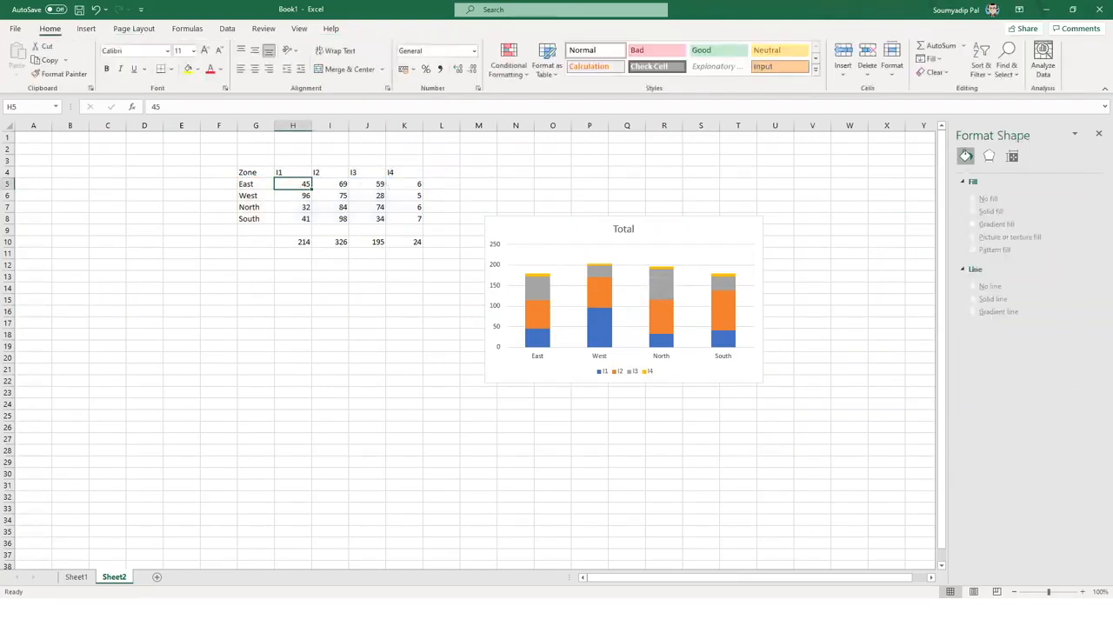
{"action": "left_click_drag", "start_coordinate": [296, 184], "coordinate": [413, 184]}
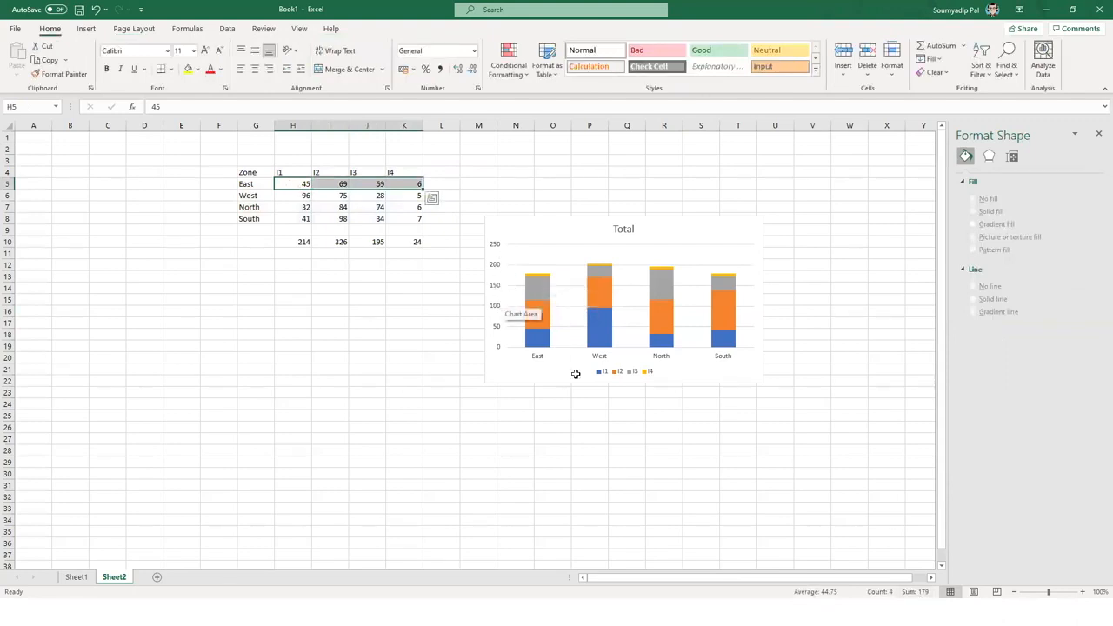
{"action": "left_click", "coordinate": [753, 542]}
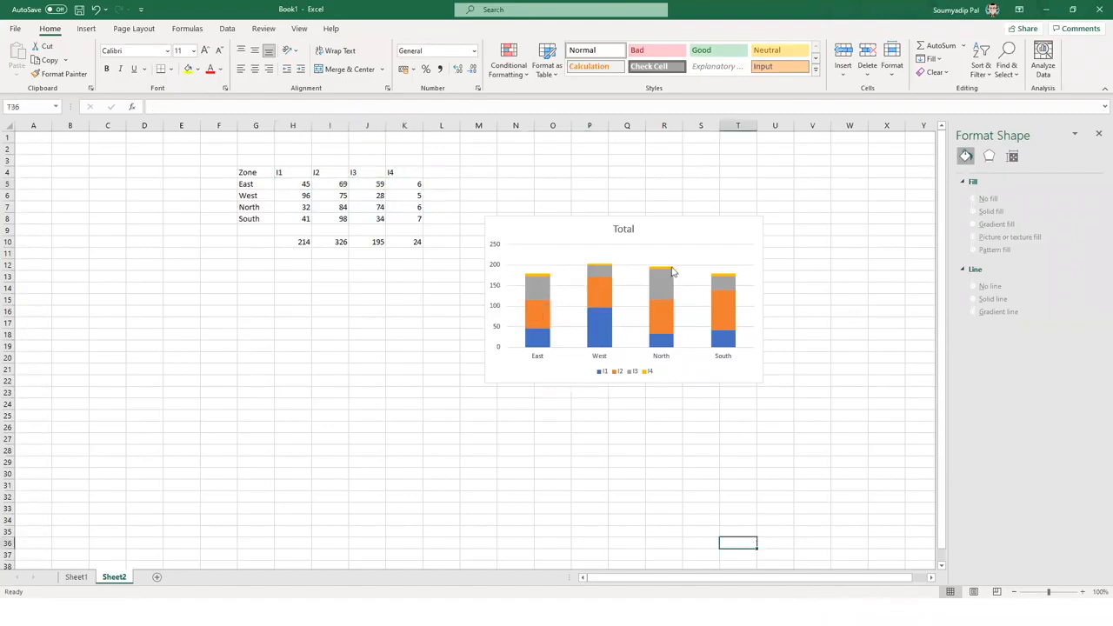
{"action": "left_click", "coordinate": [746, 227]}
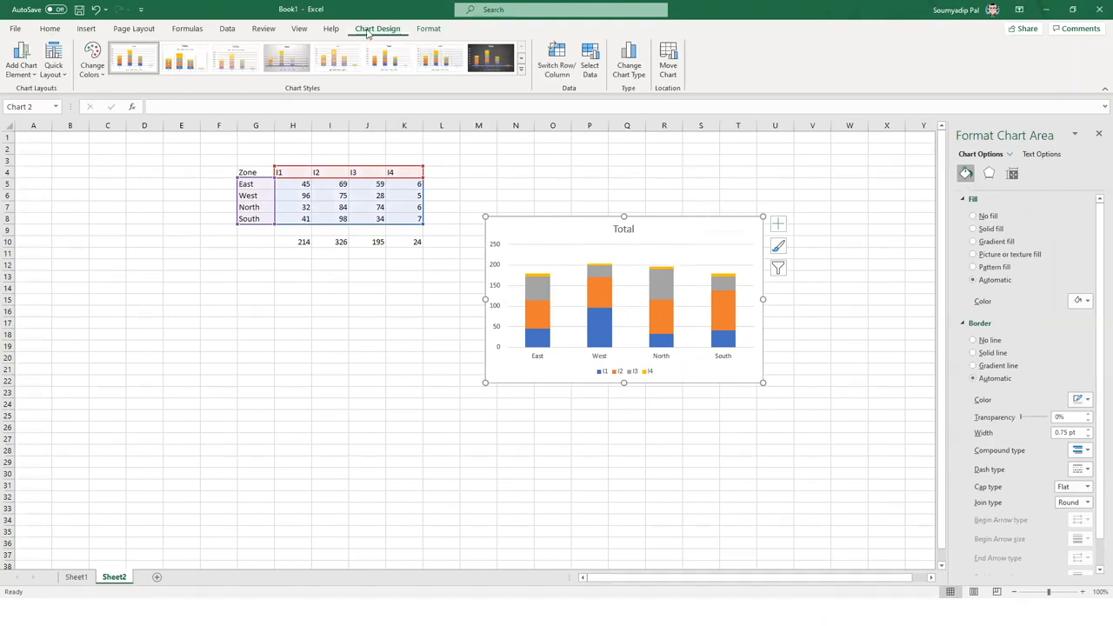
- Change the Total chart's type to 100% Stacked Column
{"action": "left_click", "coordinate": [638, 74]}
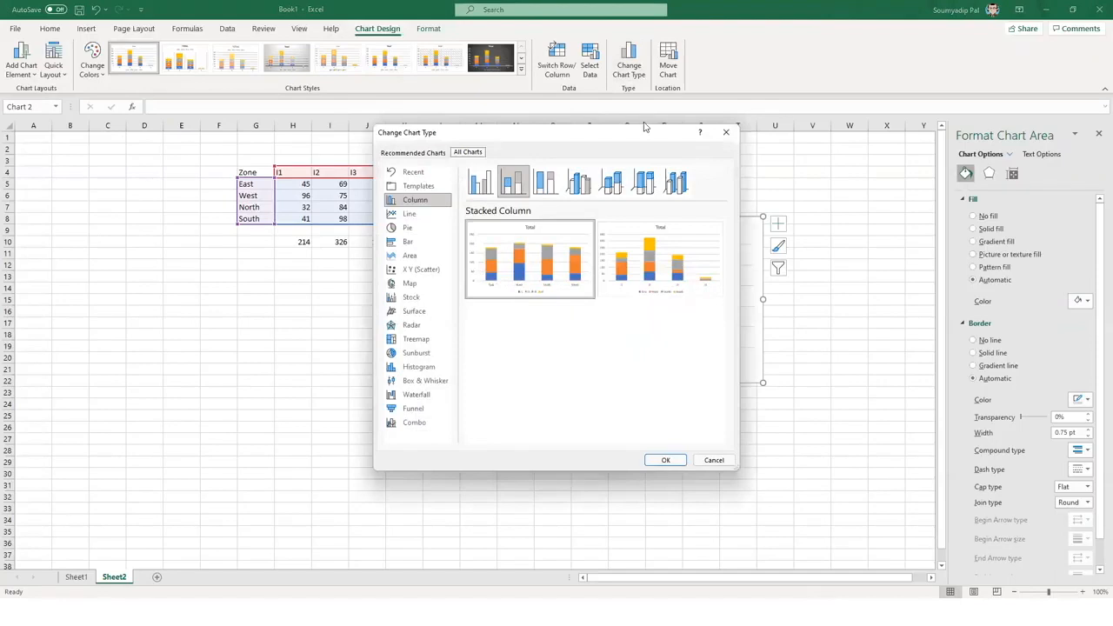
{"action": "left_click_drag", "start_coordinate": [400, 139], "coordinate": [176, 149]}
{"action": "left_click", "coordinate": [320, 195]}
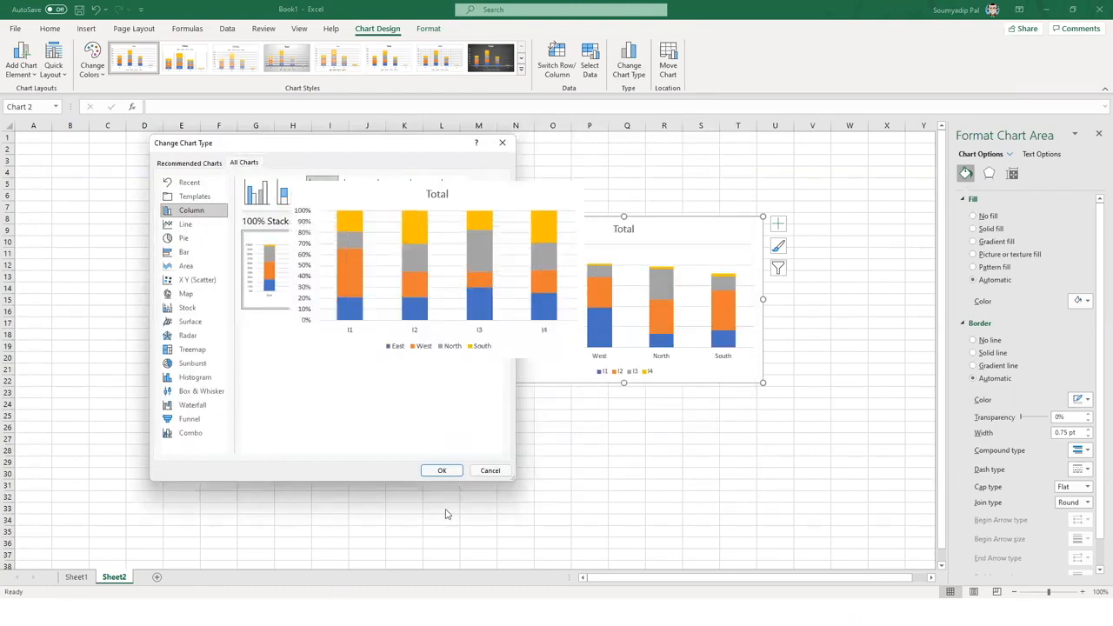
{"action": "left_click", "coordinate": [443, 470]}
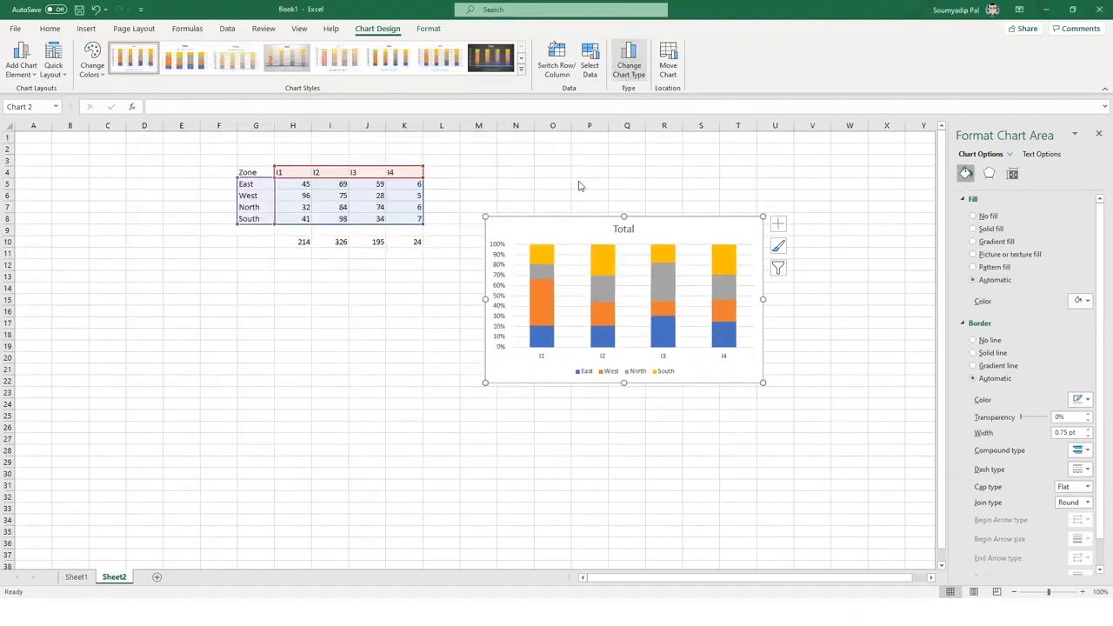
- Switch it to the 3-D 100% Stacked Column version grouped by zone
{"action": "left_click", "coordinate": [629, 65]}
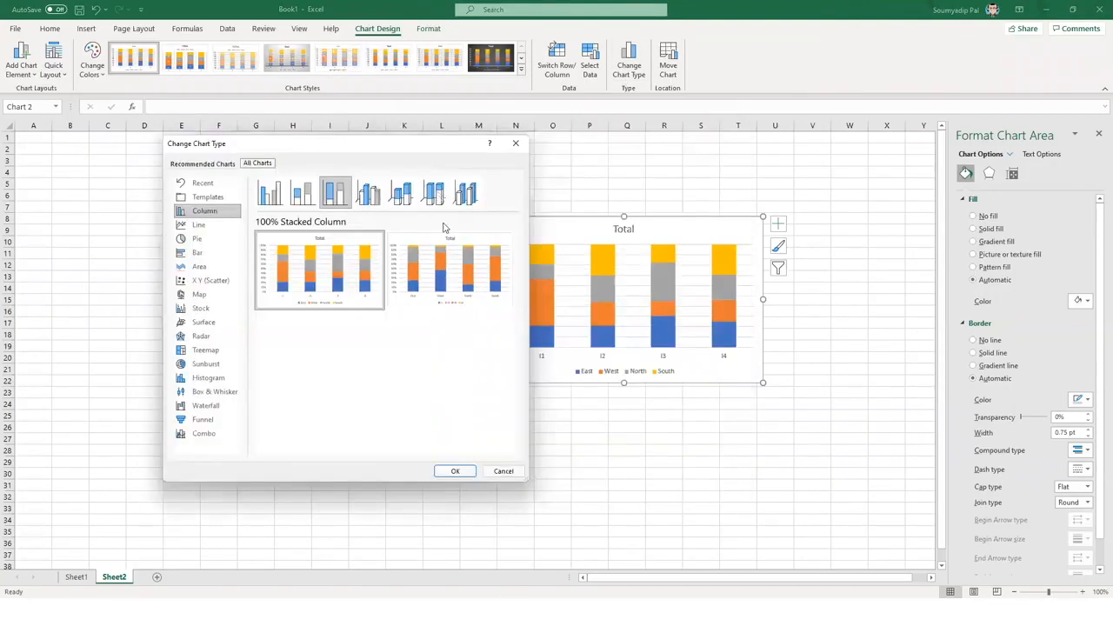
{"action": "left_click", "coordinate": [435, 193]}
{"action": "left_click", "coordinate": [475, 303]}
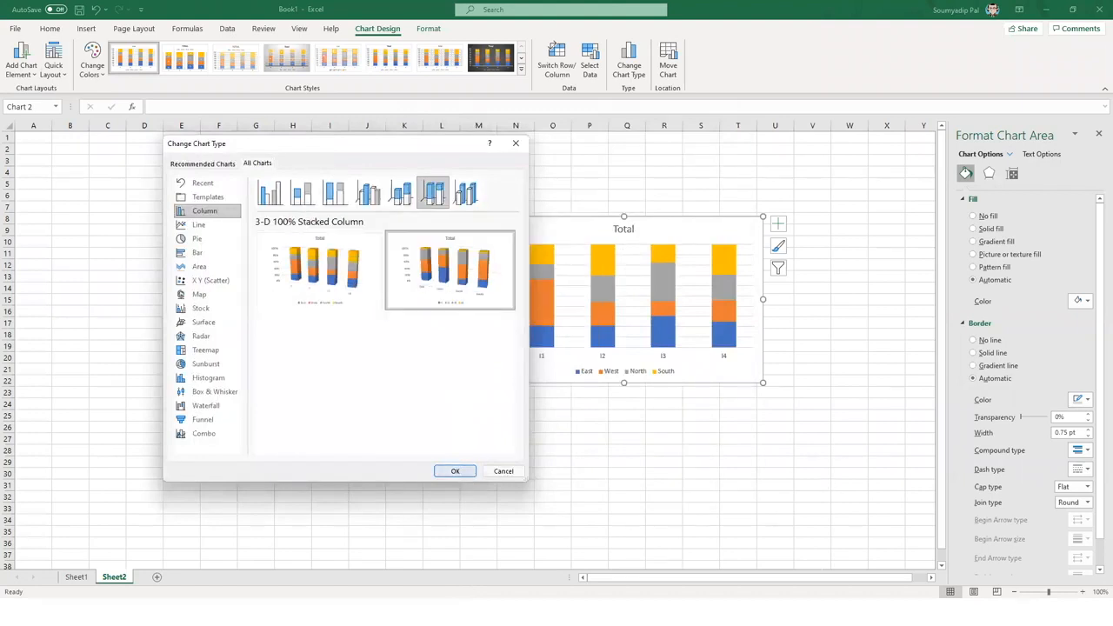
{"action": "key", "text": "Return"}
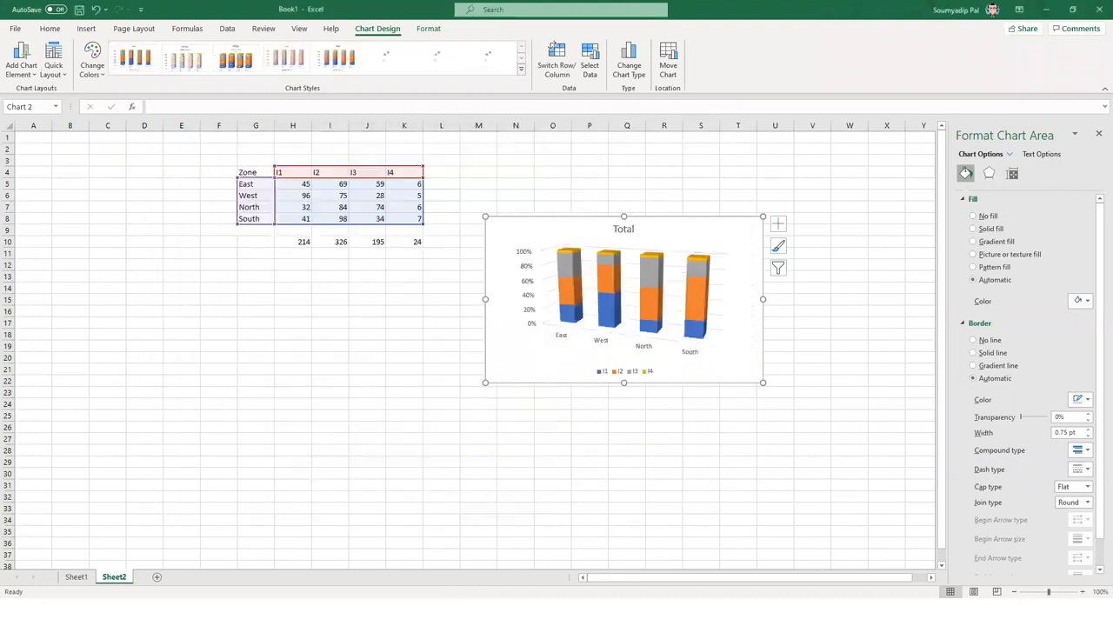
{"action": "left_click", "coordinate": [812, 485]}
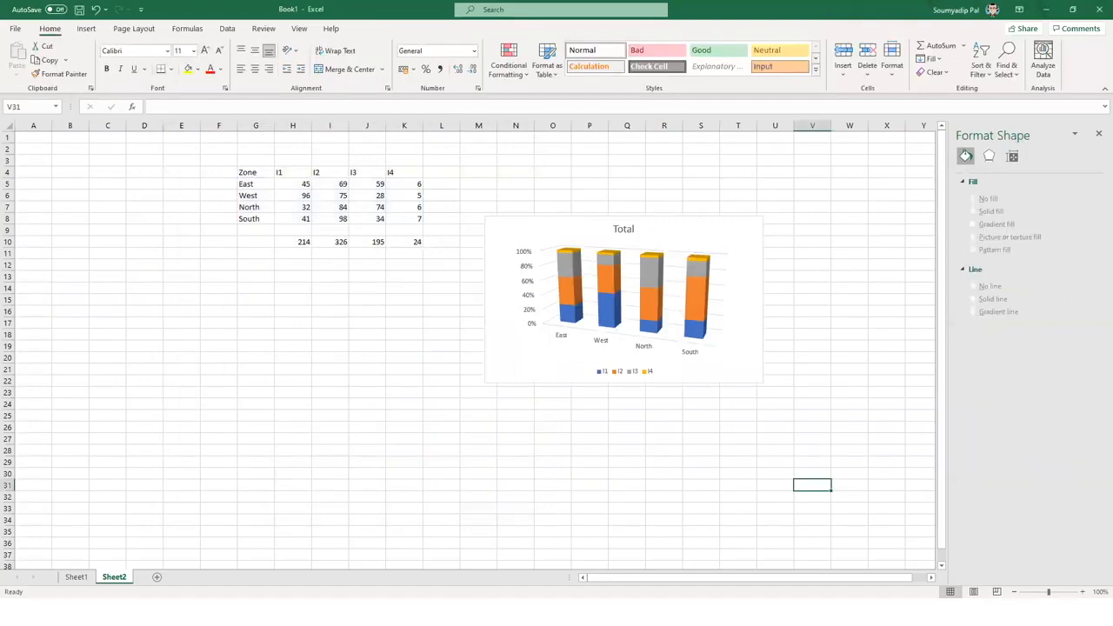